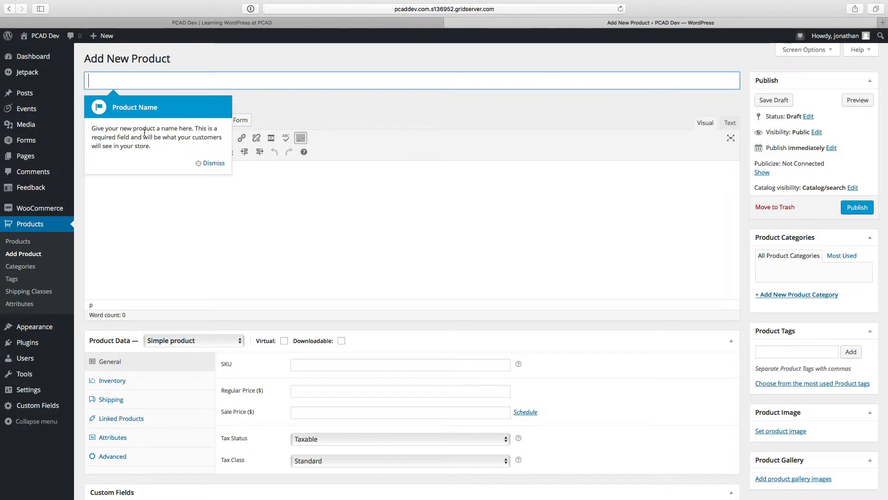
Step: Dismiss the Product Name tip and name the new product "Toy Story 3"
left_click(200, 165)
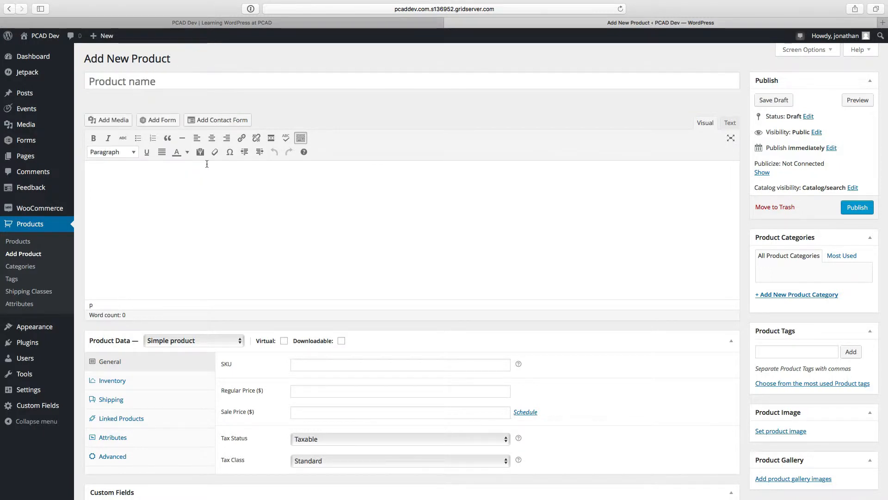
left_click(120, 83)
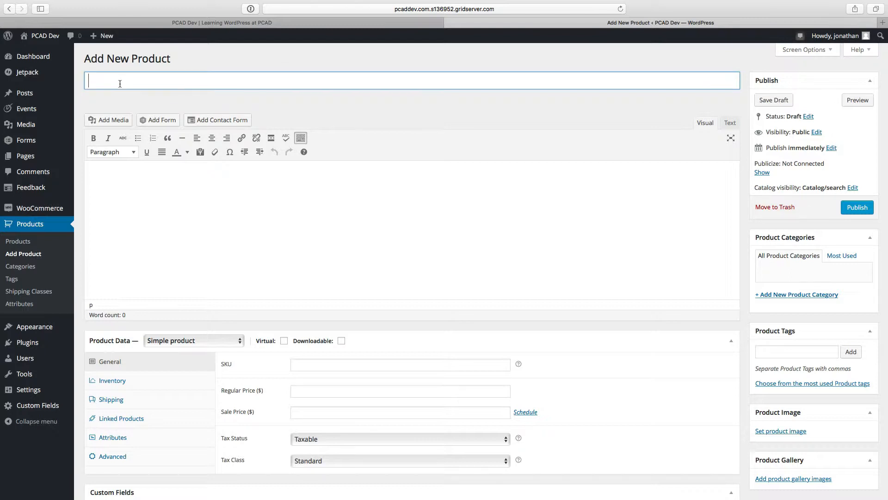
type("Toy Story 3")
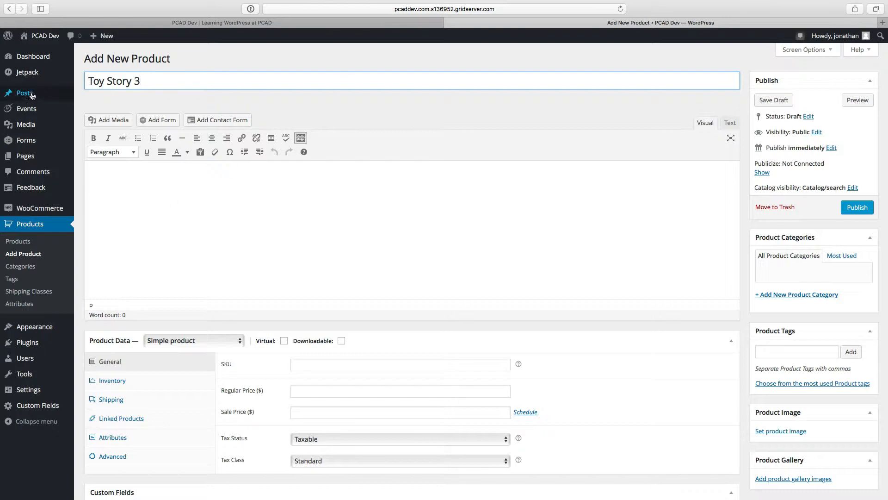
Step: Open the site's page list separately, then open the Toy Story 2 and Toy Story 3 pages for editing, ending on Toy Story 3
mouse_move(27, 147)
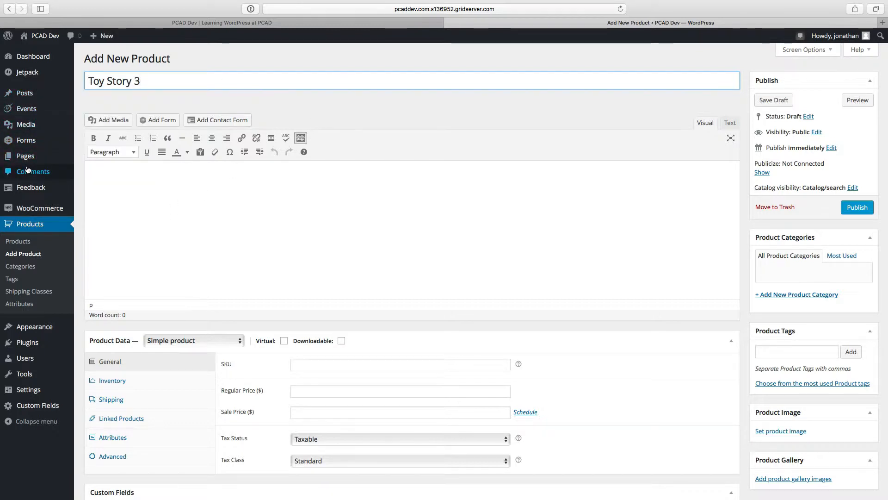
left_click(29, 160, "super")
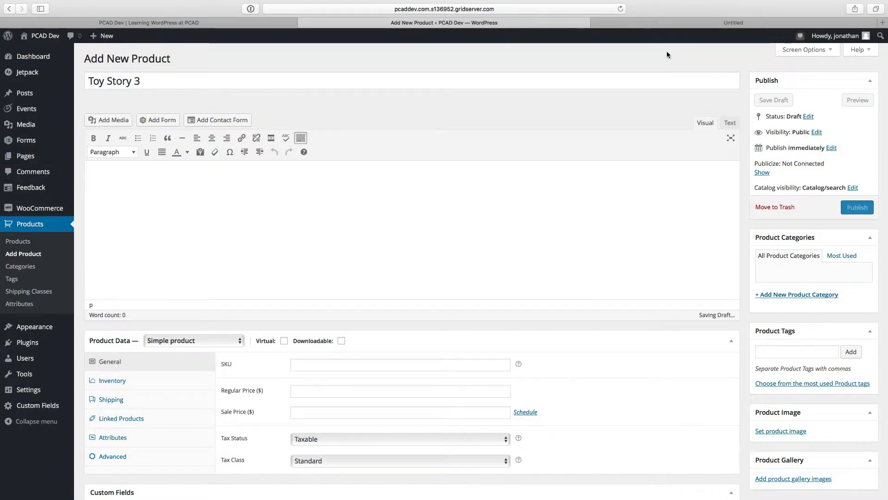
left_click(726, 25)
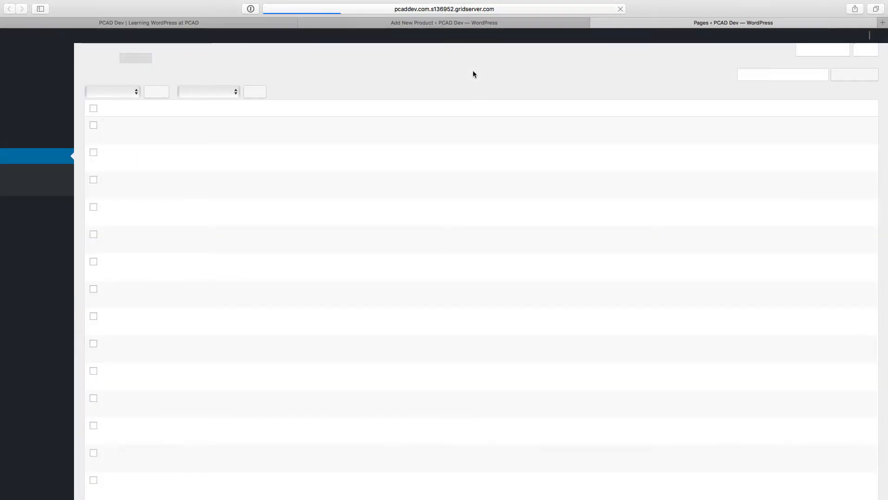
scroll(281, 193, "down", 5)
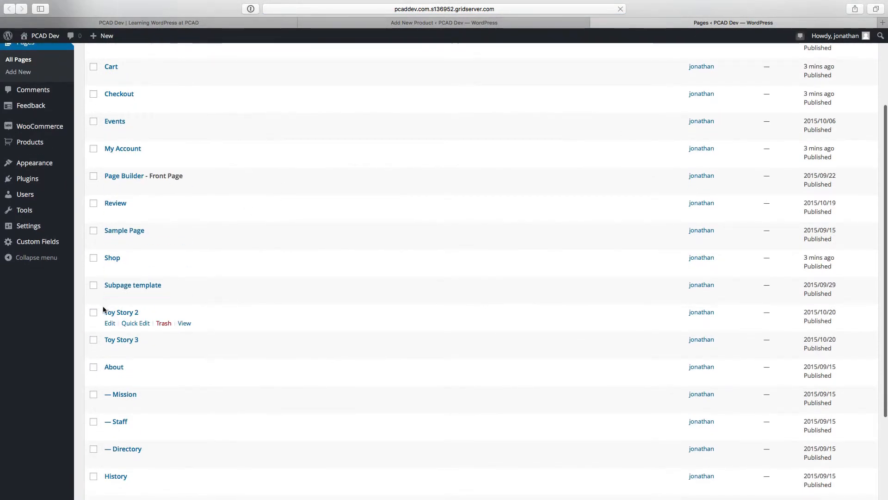
left_click(121, 312, "super")
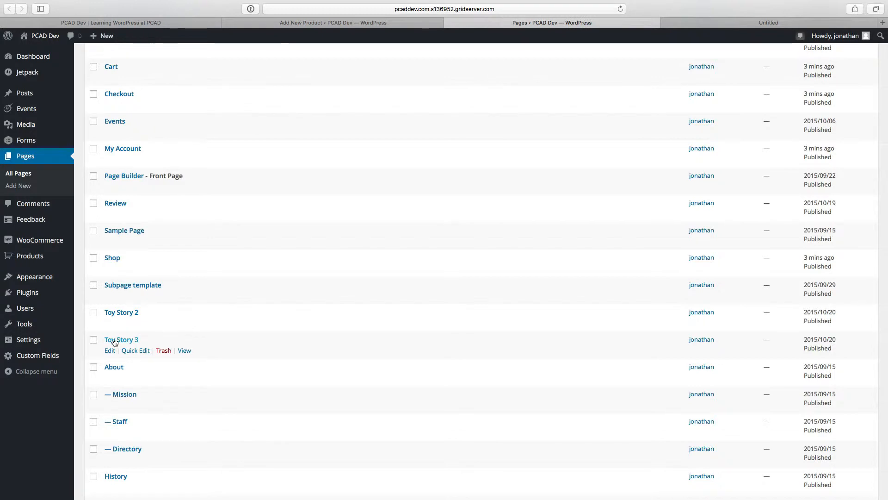
left_click(119, 340, "super")
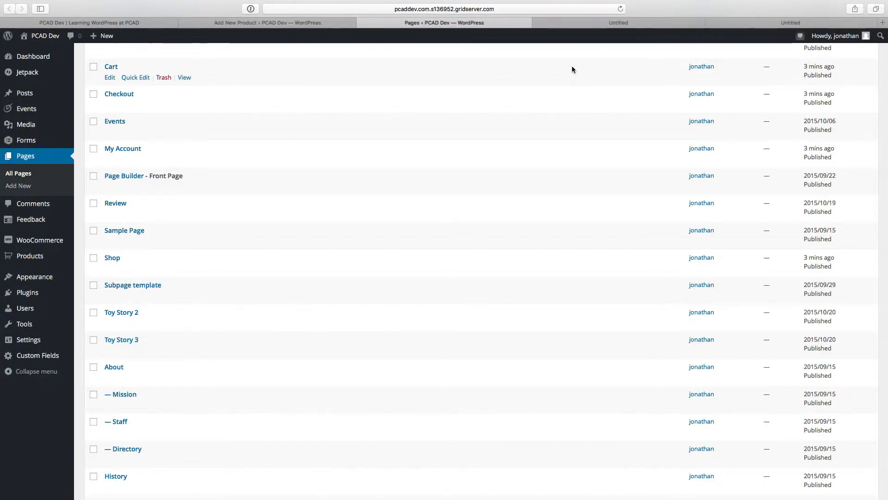
left_click(627, 24)
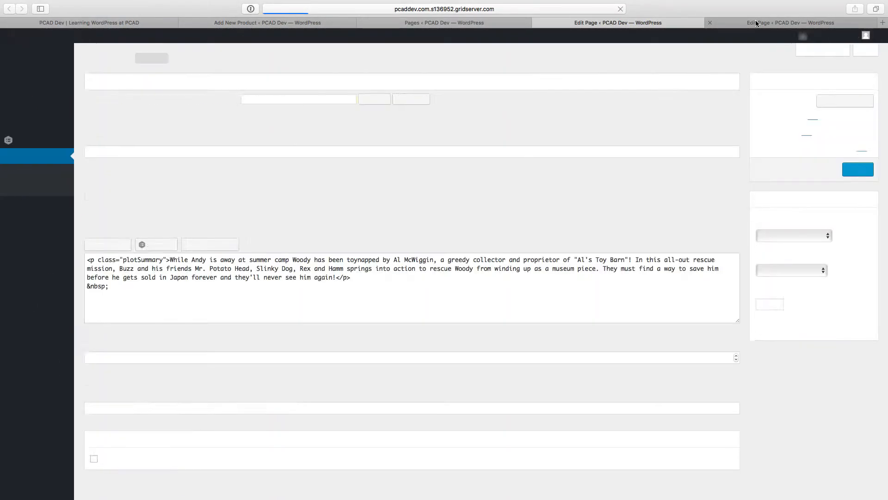
left_click(756, 23)
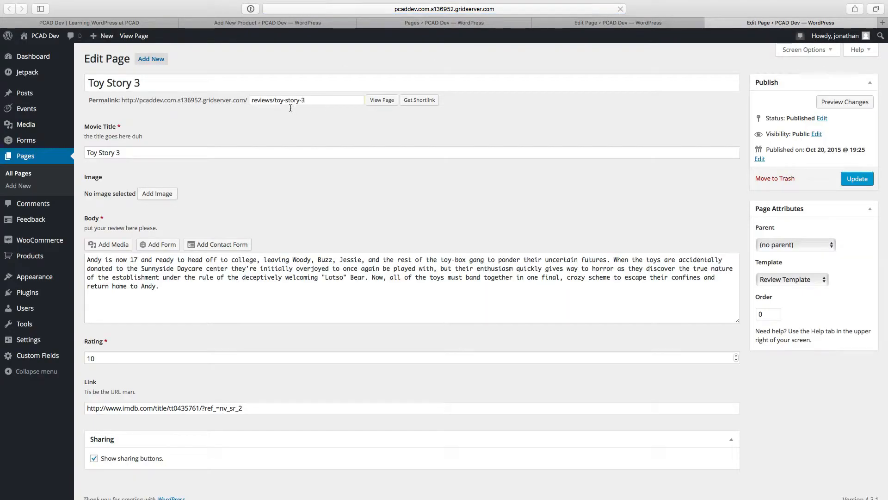
Step: Copy the Toy Story 3 page's body text into the new product's description, closing the page list on the way
key("super+a")
key("super+c")
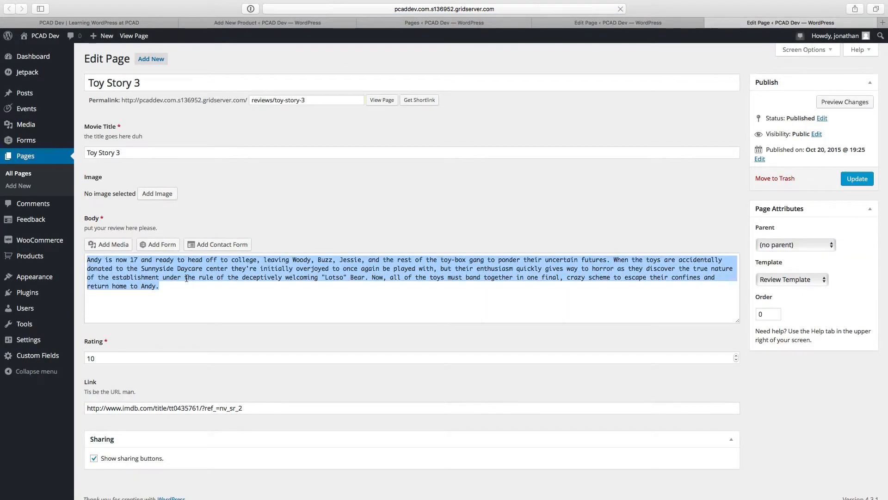
left_click(397, 25)
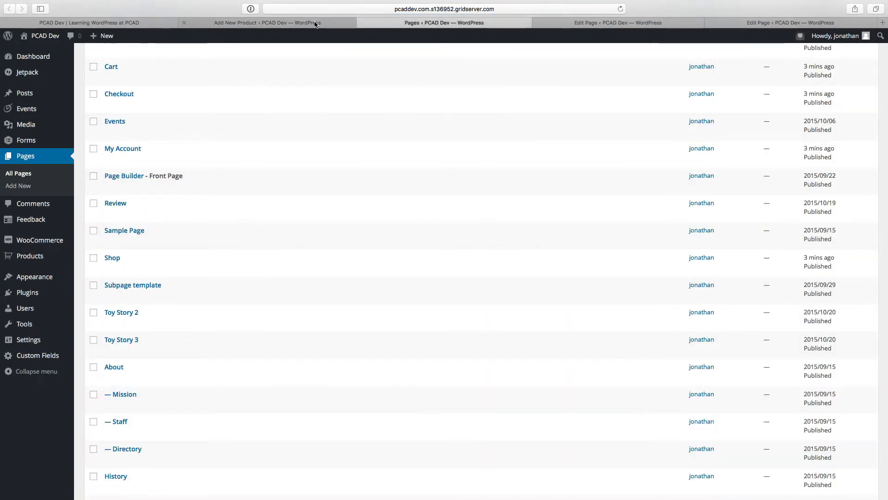
left_click(361, 22)
left_click(341, 24)
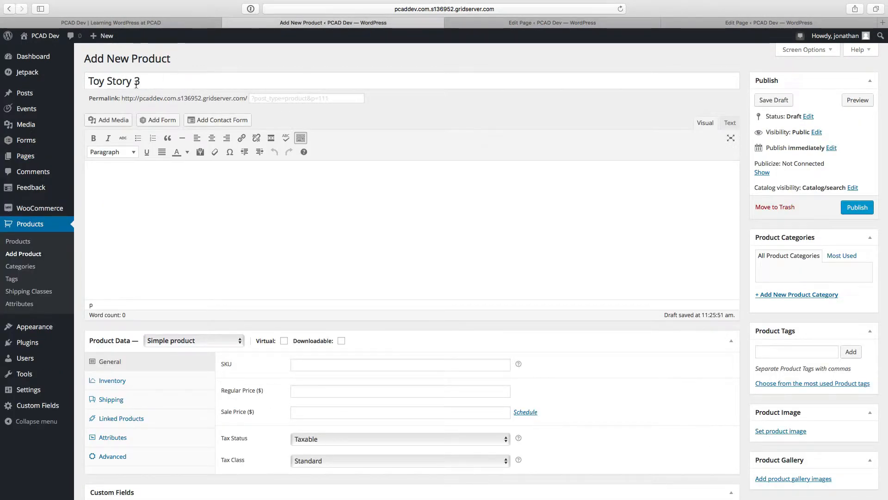
left_click(141, 212)
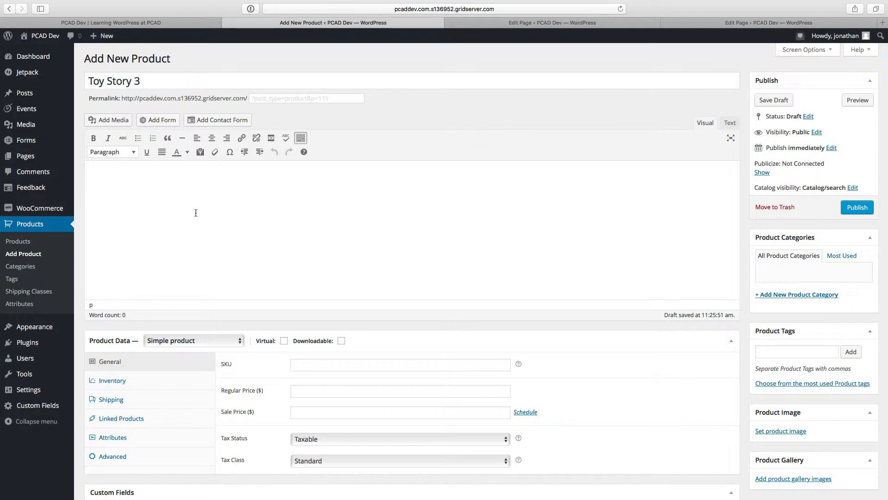
key("super+v")
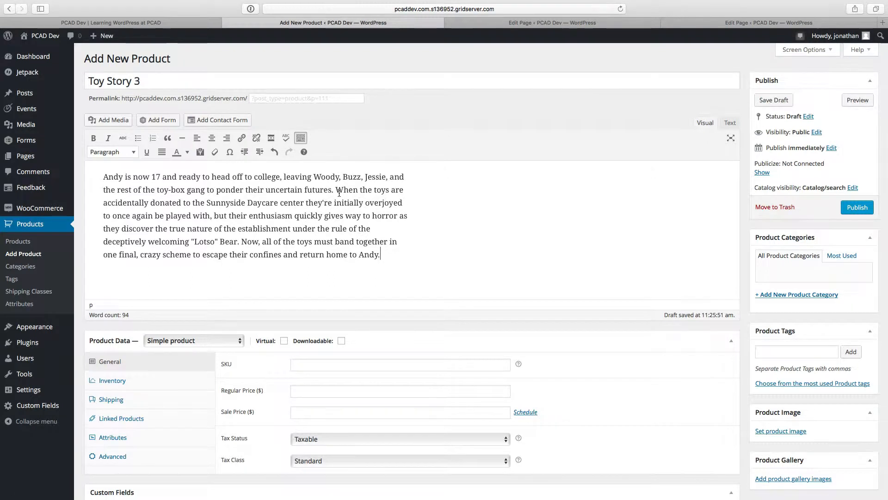
Step: Set the product's SKU to 101 and regular price to 20, and fill in a sale price
scroll(339, 193, "down", 5)
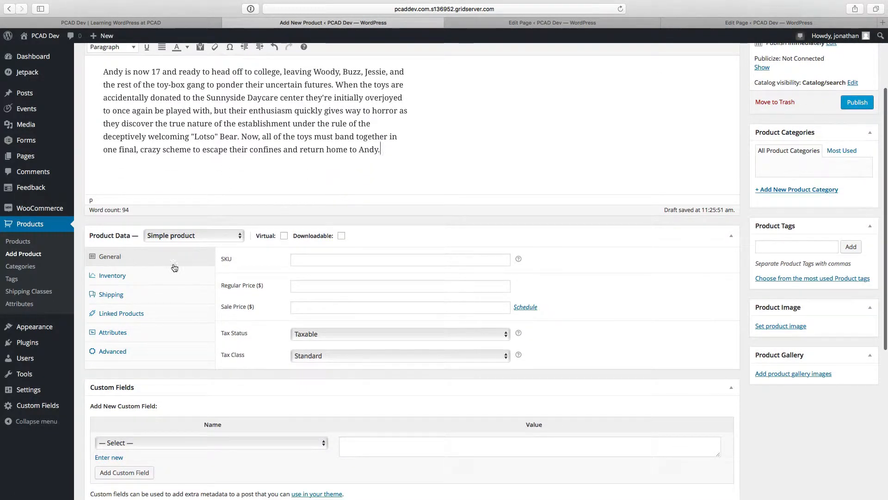
left_click(300, 258)
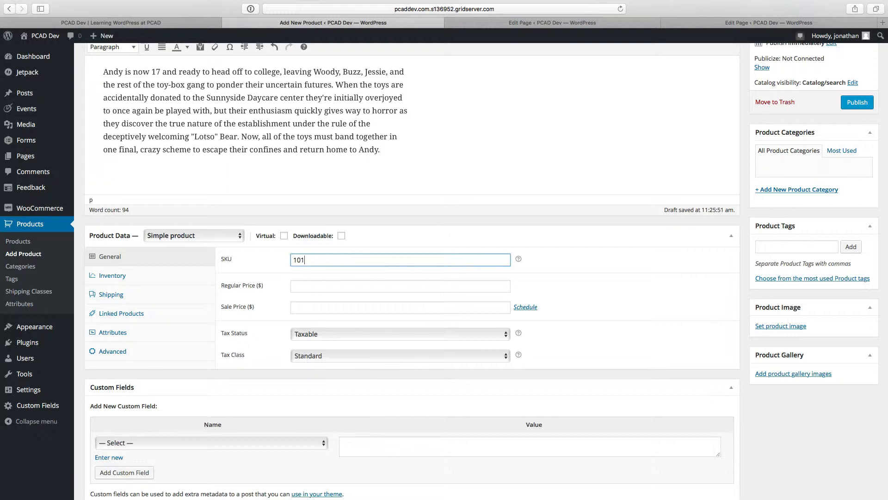
left_click(310, 287)
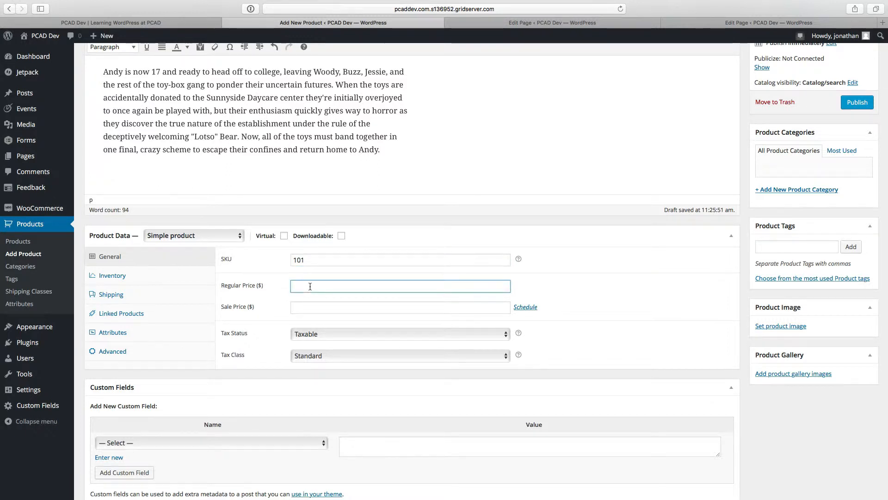
type("20")
left_click(319, 307)
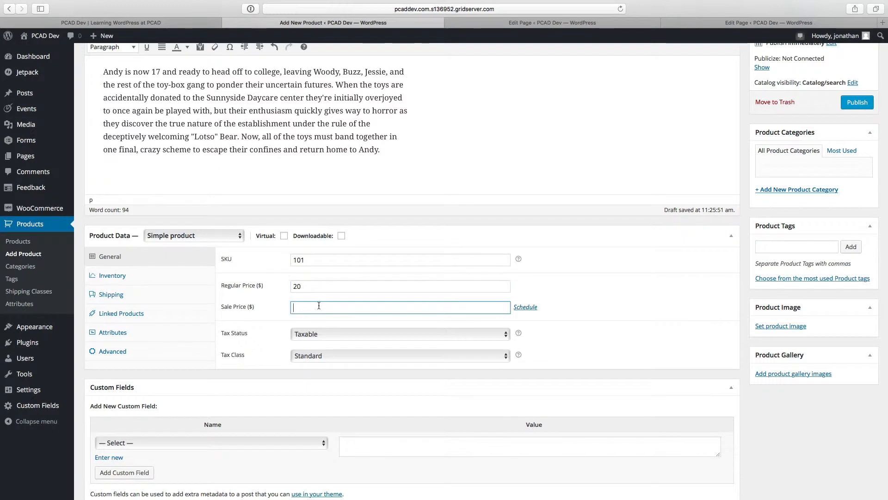
type("15")
Step: Review the product's Inventory, Shipping and Linked Products settings
left_click(182, 280)
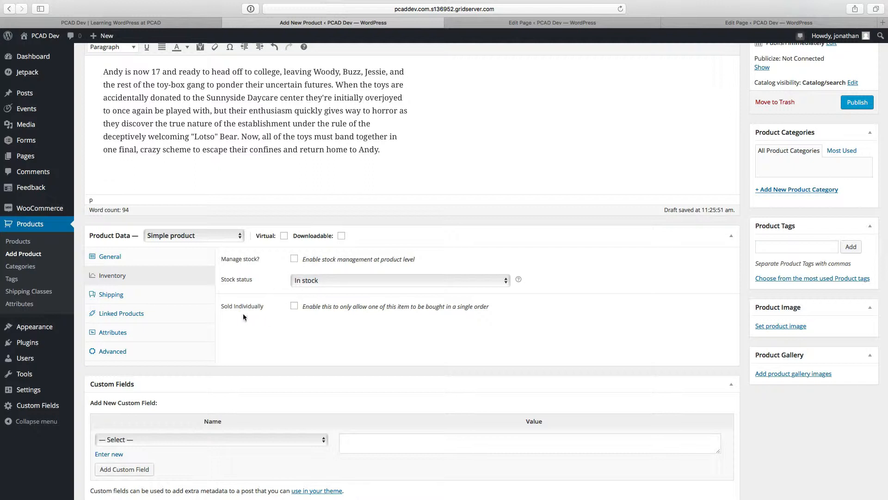
left_click(177, 290)
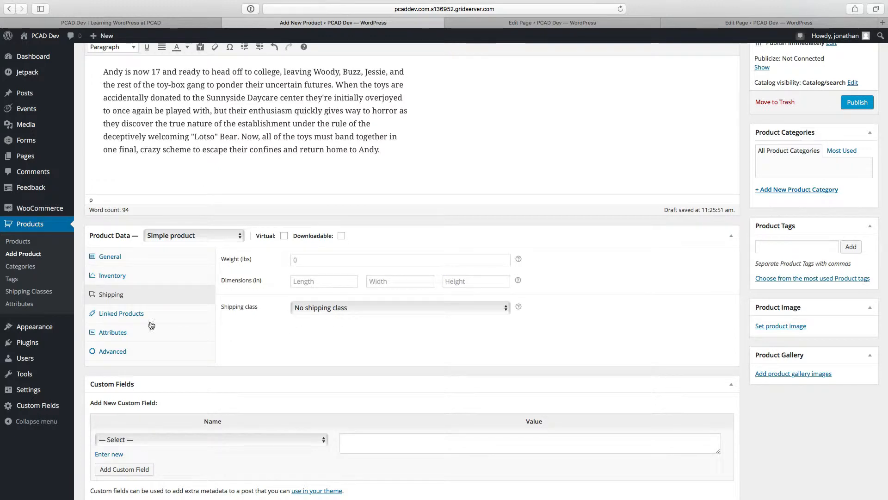
left_click(113, 318)
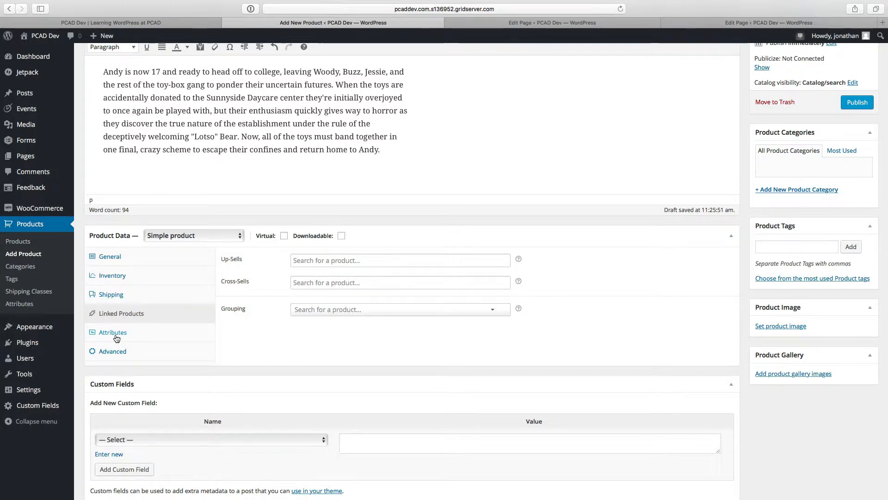
Step: Add a custom product attribute named "Type" to the product
left_click(117, 339)
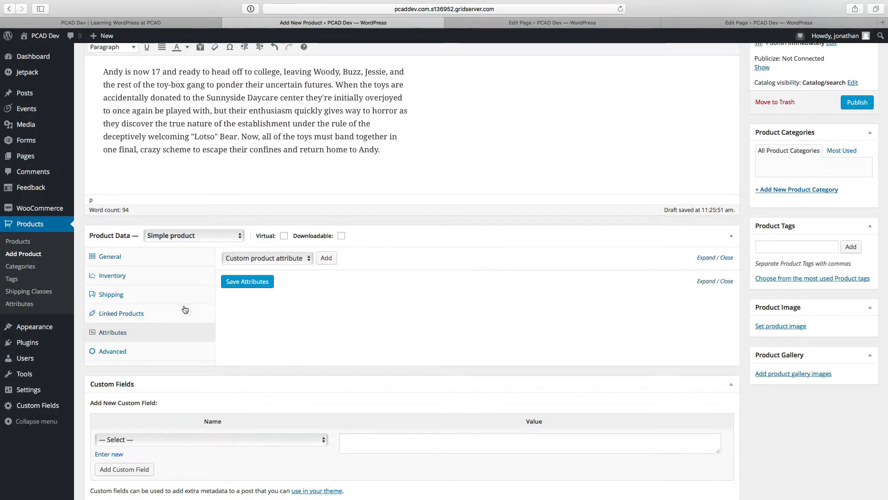
left_click(308, 260)
left_click(307, 259)
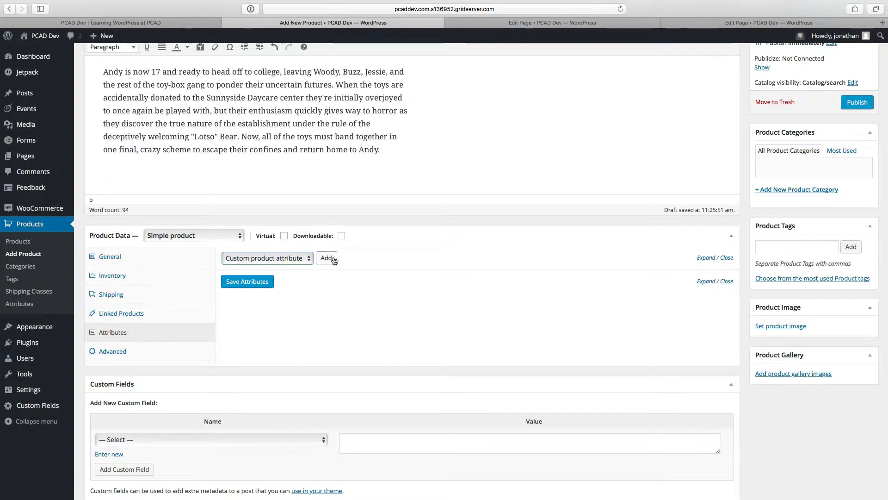
left_click(329, 260)
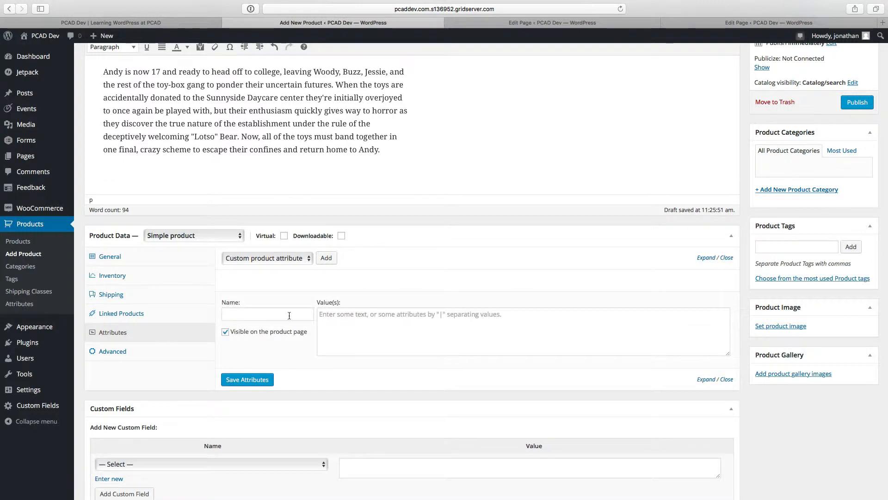
left_click(289, 316)
type("Type")
key("Tab")
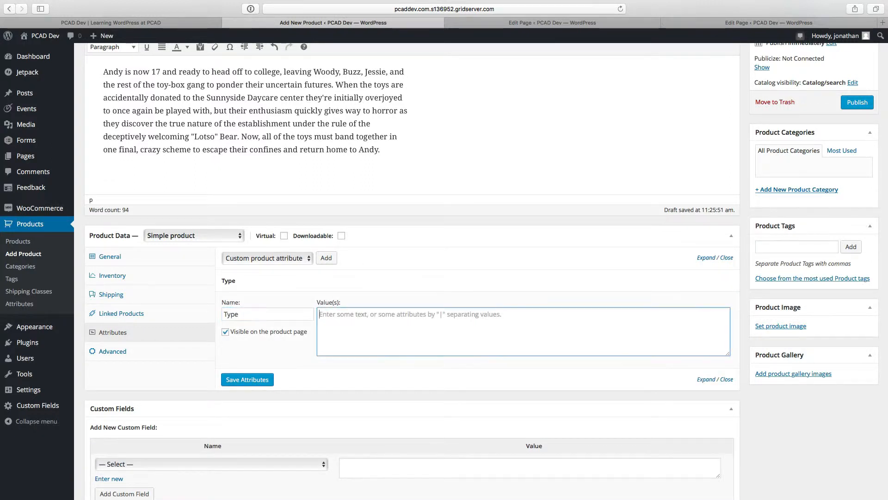
Step: Enter "DVD | Bluray | Bluray Director's Cut" as the Type attribute's values and save the attributes
type("DVD ")
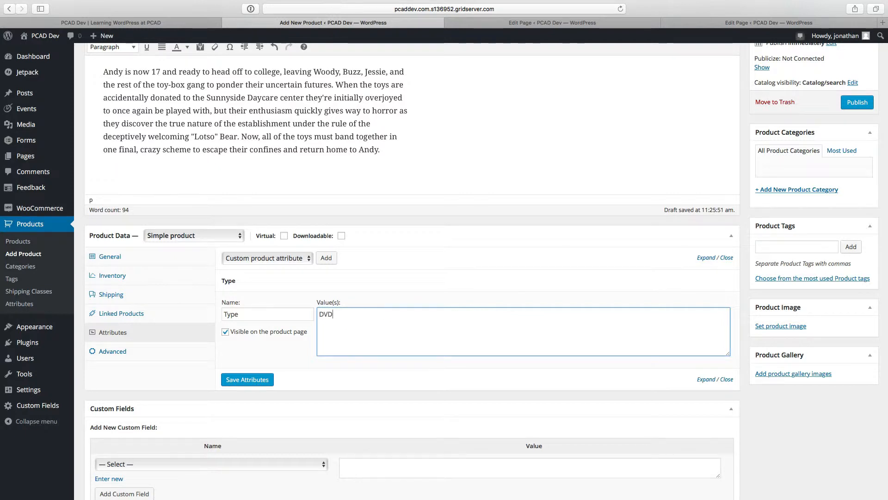
type("| Blur")
key("BackSpace")
type("Ray")
type("y")
type(" | ")
type("Bluray")
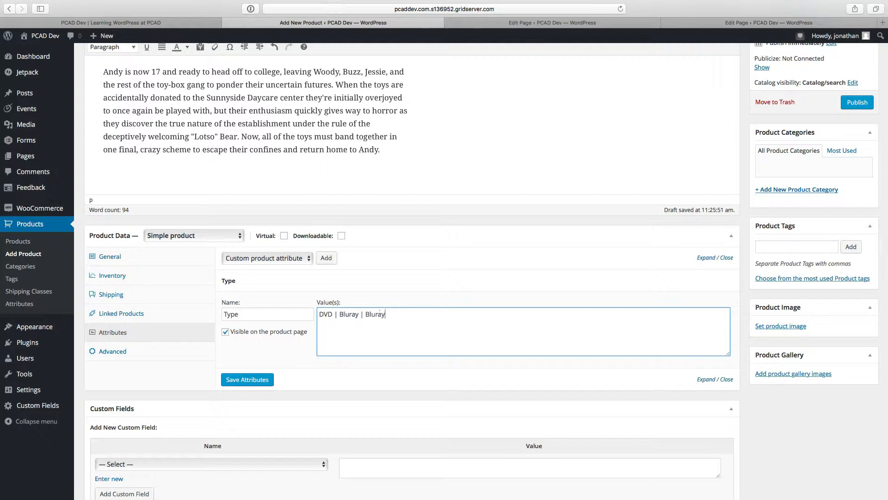
type(" Director's")
key("BackSpace")
type("a")
left_click(240, 380)
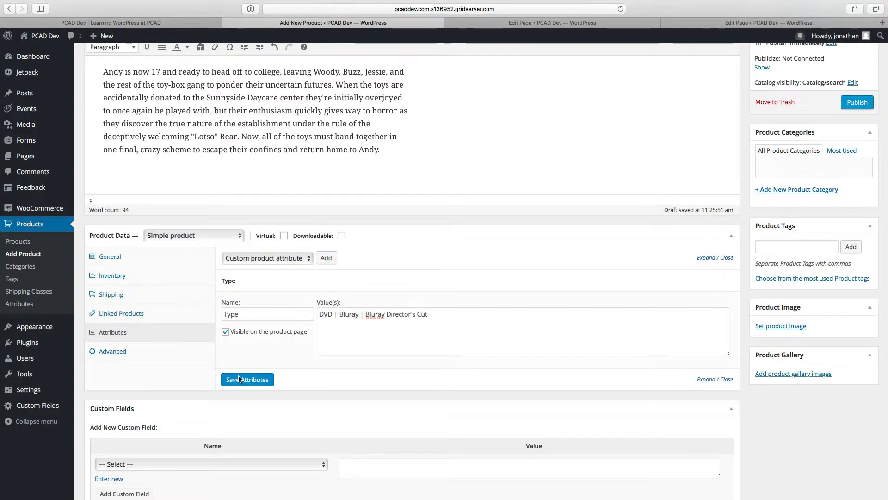
Step: Change the product type to Variable product, and save the Type attribute with "Used for variations" enabled
left_click(189, 236)
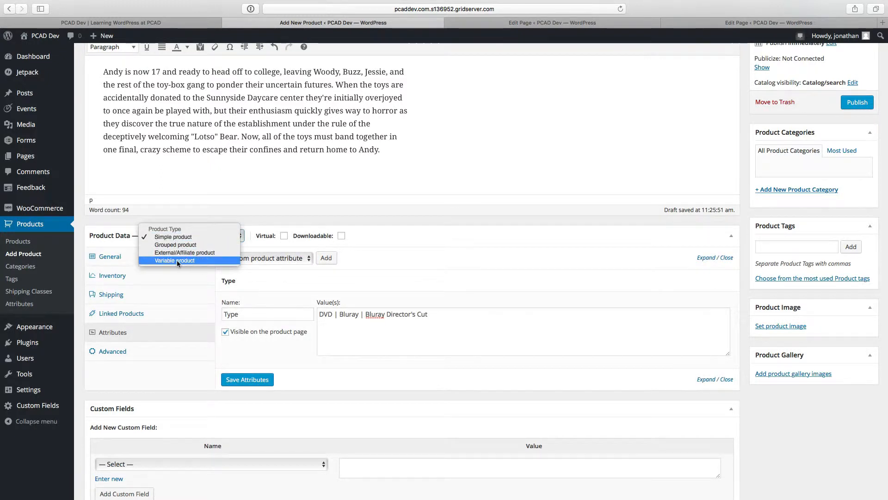
left_click(177, 261)
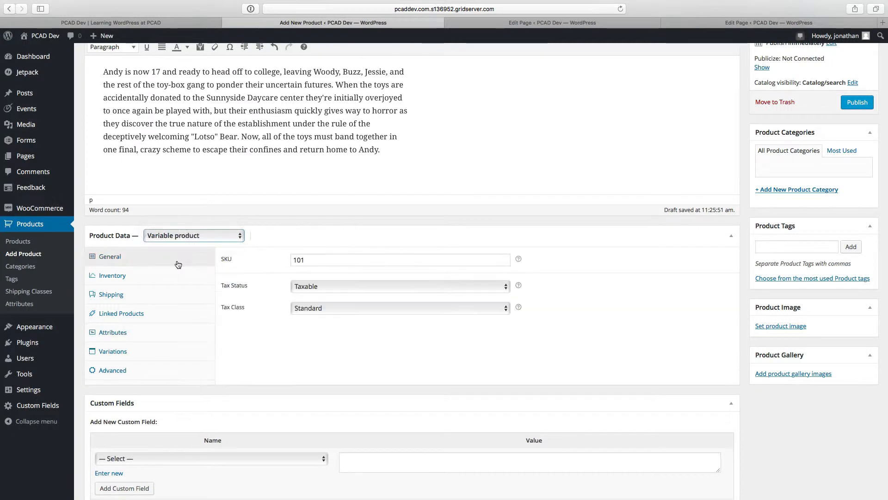
left_click(114, 334)
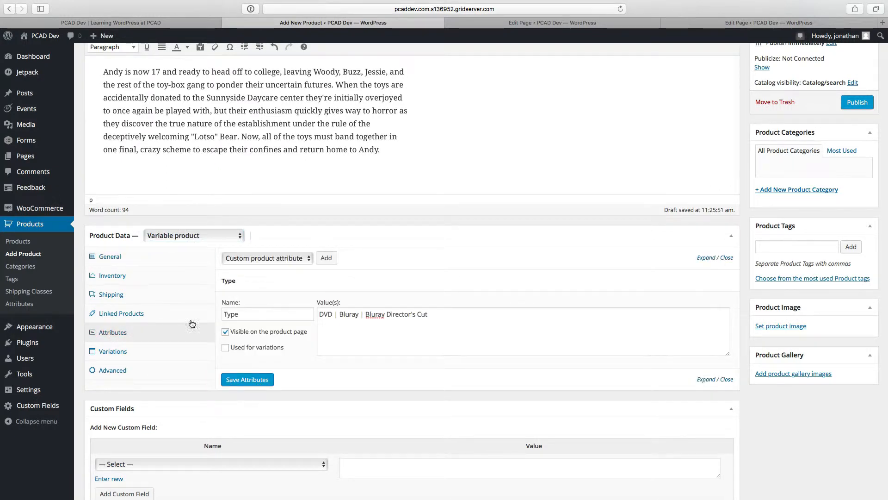
left_click(235, 351)
left_click(248, 377)
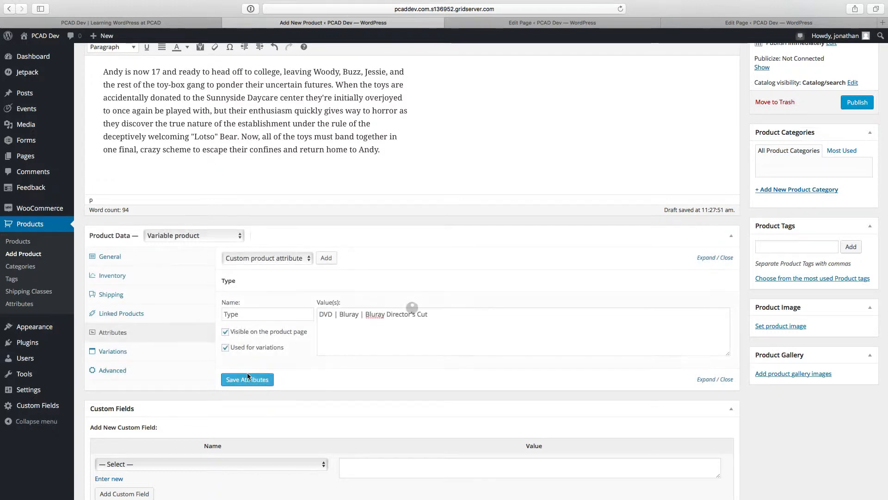
Step: Open the product's variations and try to publish the product
left_click(123, 350)
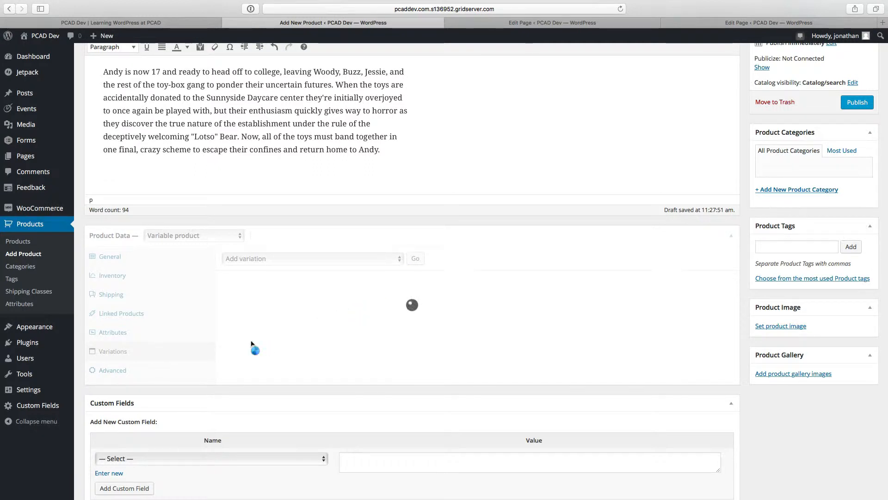
scroll(252, 347, "down", 3)
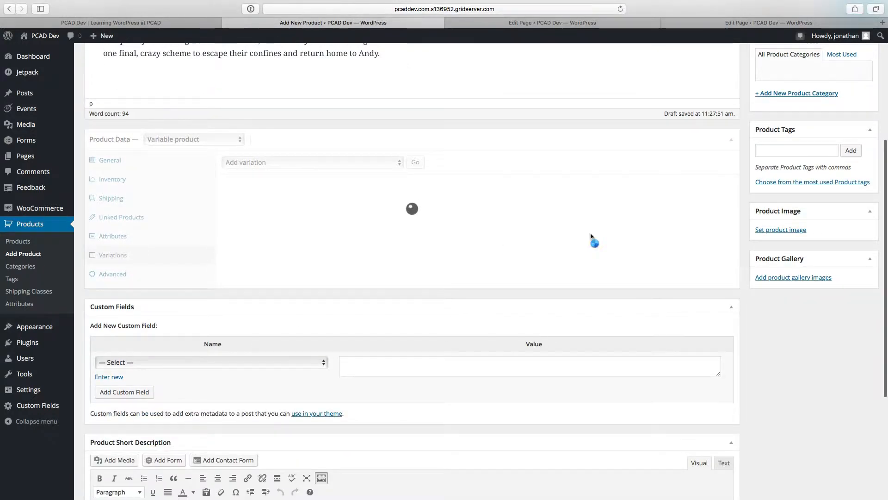
scroll(593, 238, "up", 4)
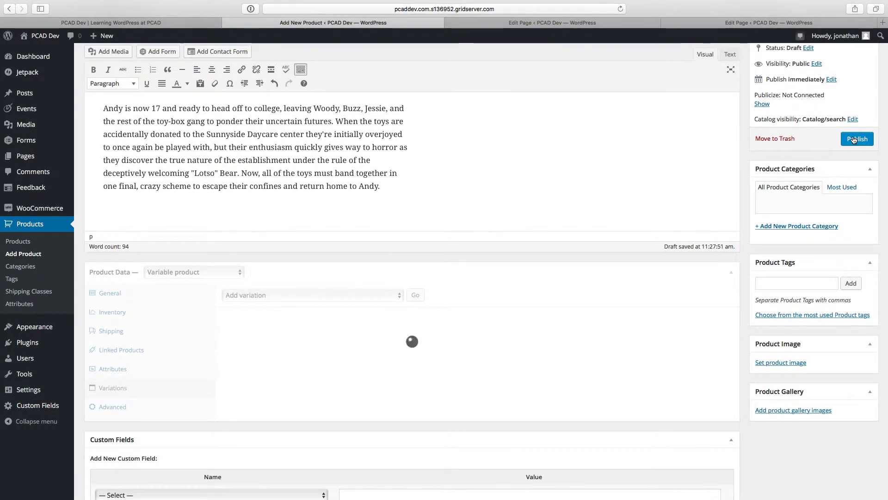
left_click(855, 139)
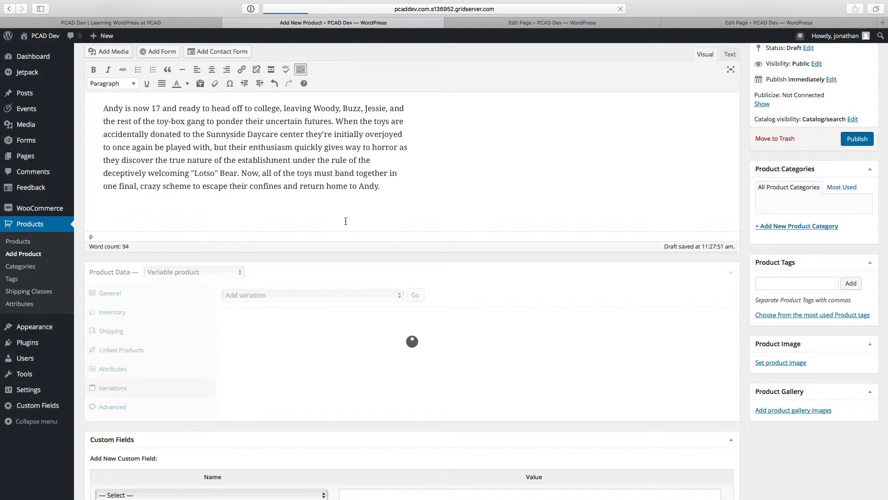
mouse_move(522, 1)
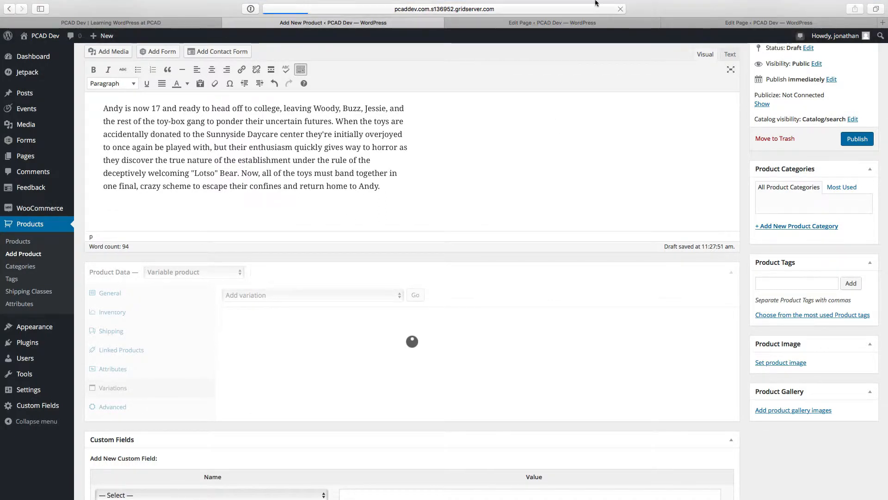
left_click(610, 5)
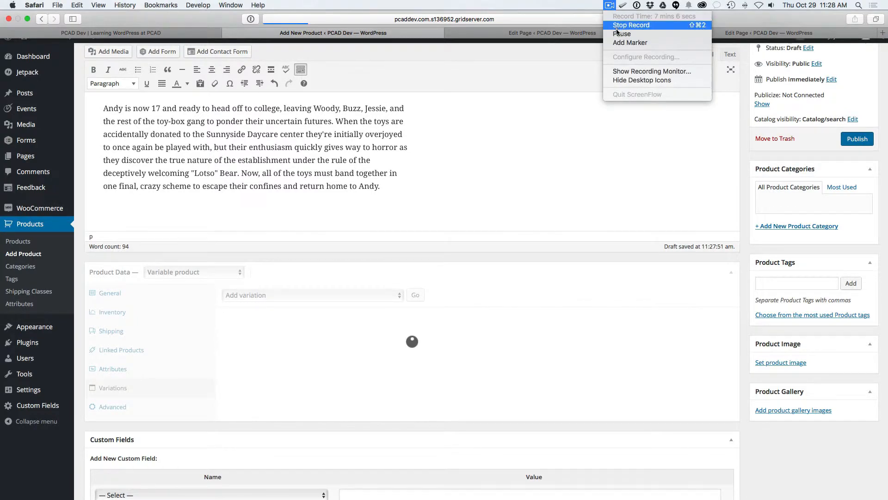
left_click(620, 34)
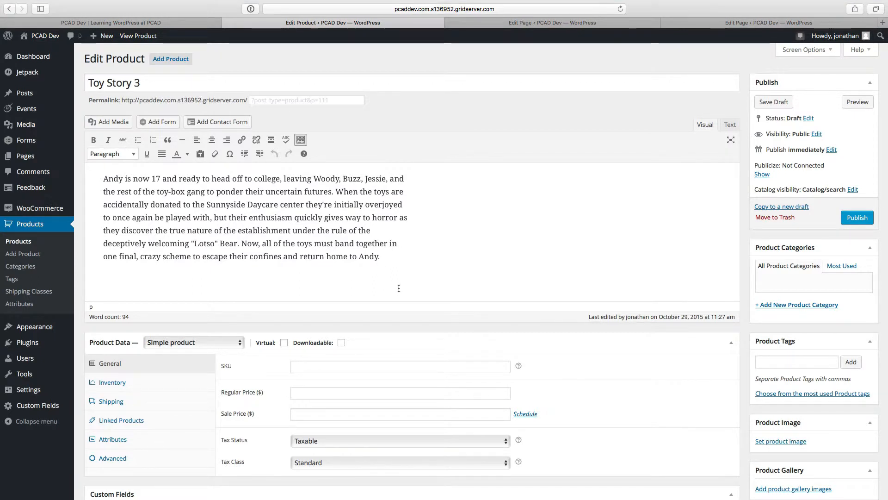
Step: Change the Toy Story 3 product type to Variable product and set its SKU to 101
scroll(267, 296, "down", 3)
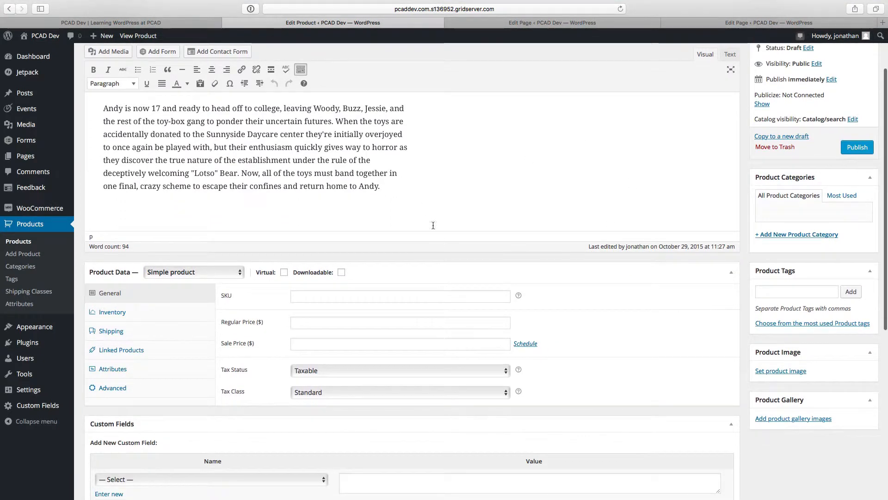
left_click(202, 277)
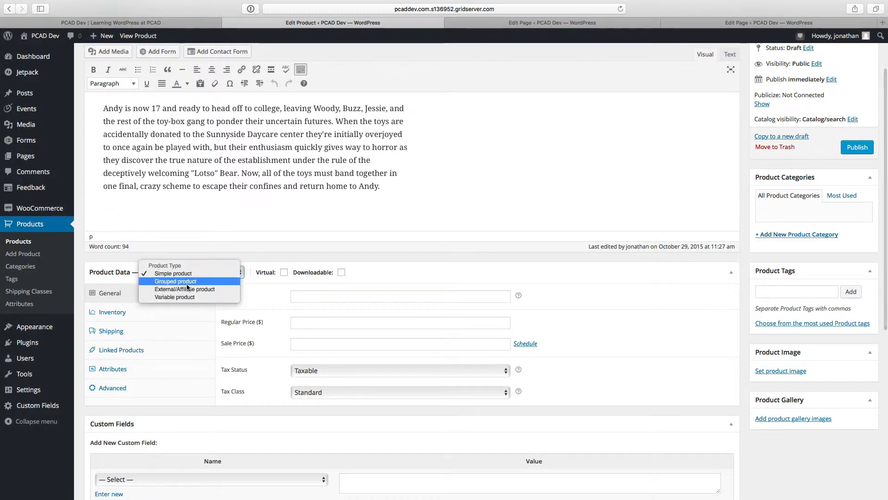
left_click(158, 298)
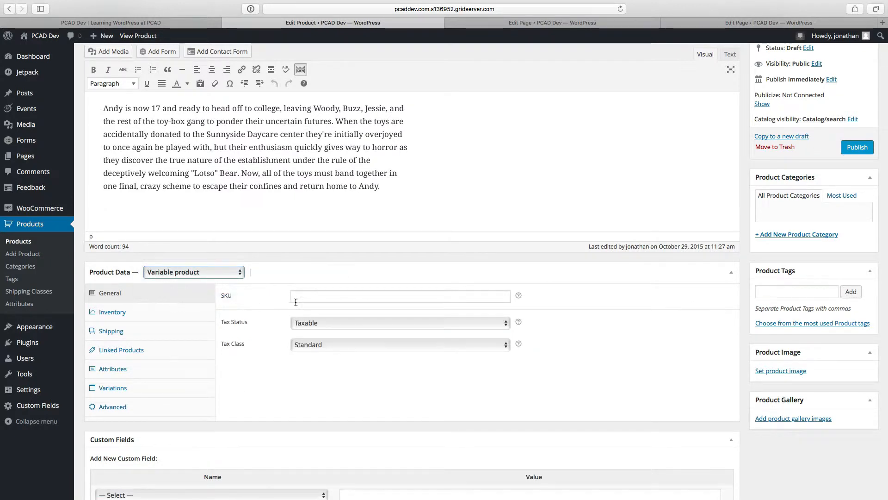
left_click(315, 302)
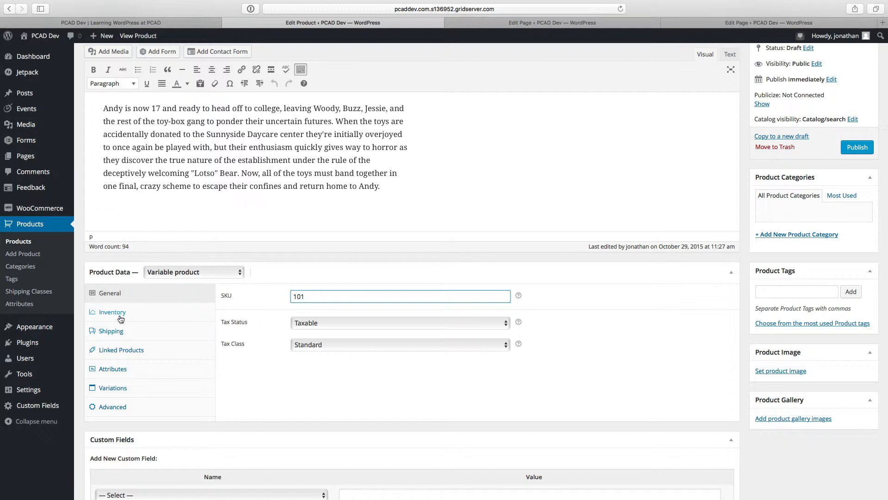
Step: Add a custom product attribute named "Type" and enable "Used for variations" for it
left_click(120, 375)
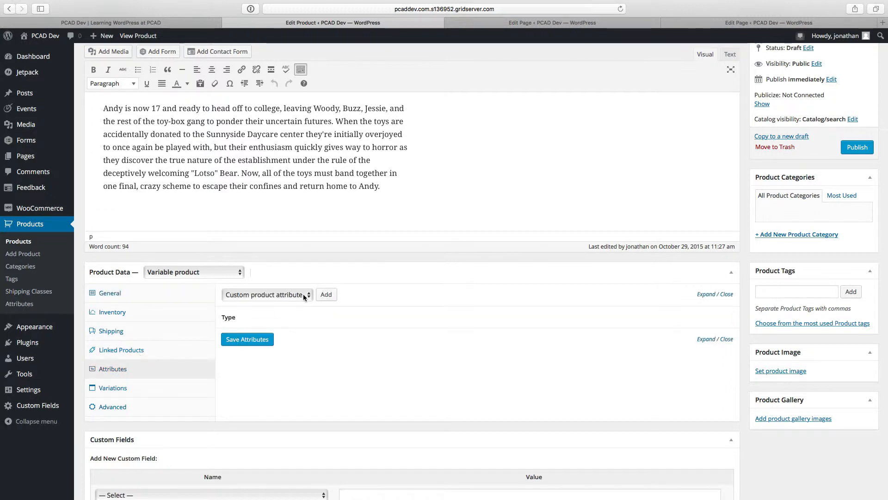
left_click(304, 295)
left_click(304, 297)
left_click(327, 296)
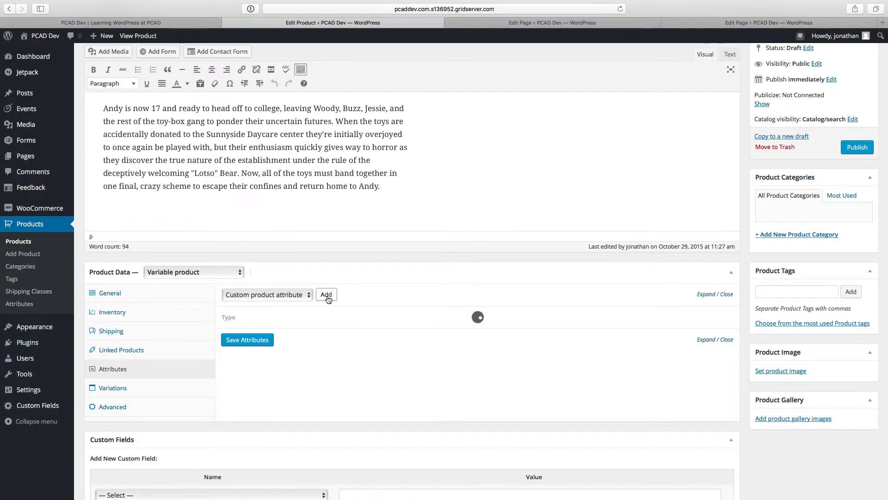
left_click(261, 373)
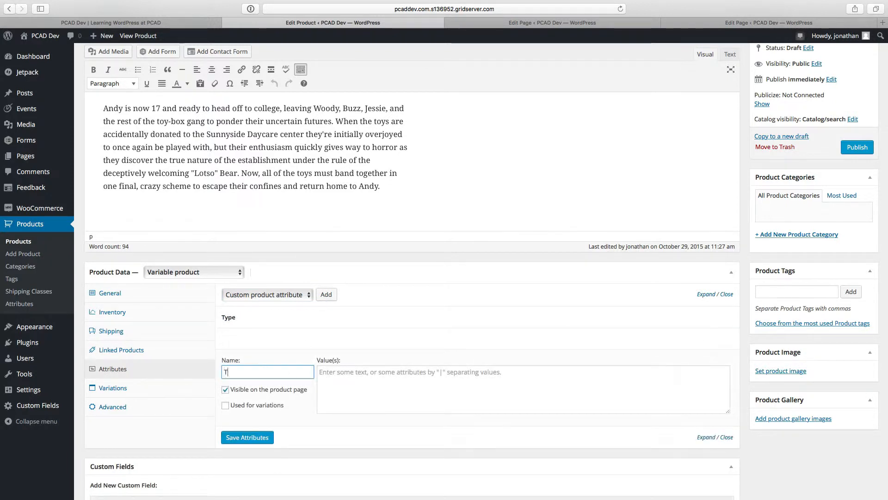
left_click(264, 405)
Step: Enter "DVD|Bluray|Bluray Director's Cut" as the new Type attribute's values and save the attributes
left_click(365, 385)
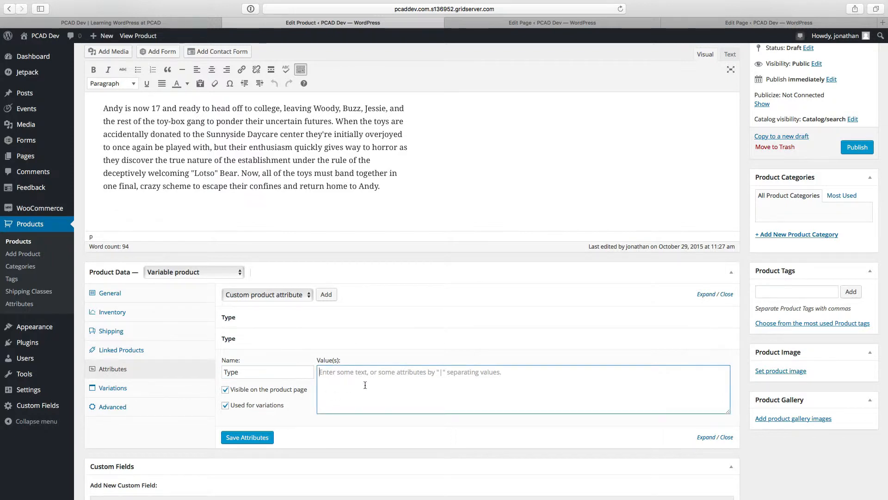
type("DVD |")
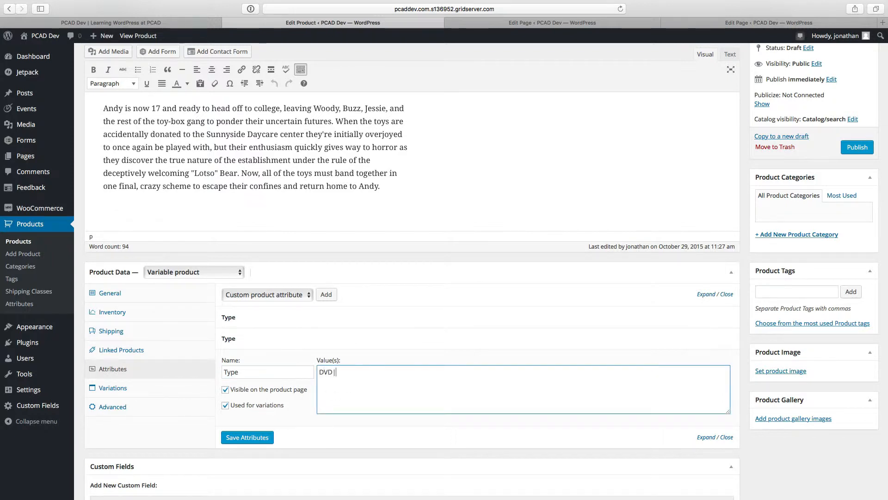
type(" BLuray | Bl")
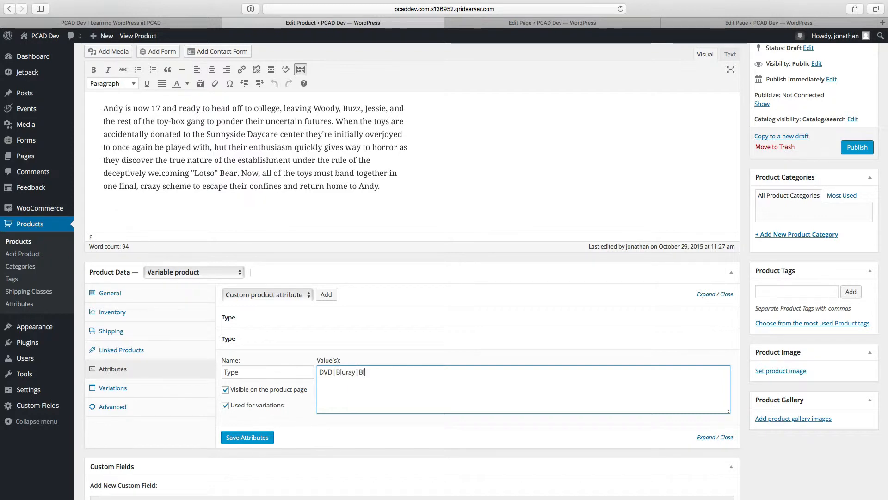
type("uray Director's Cut")
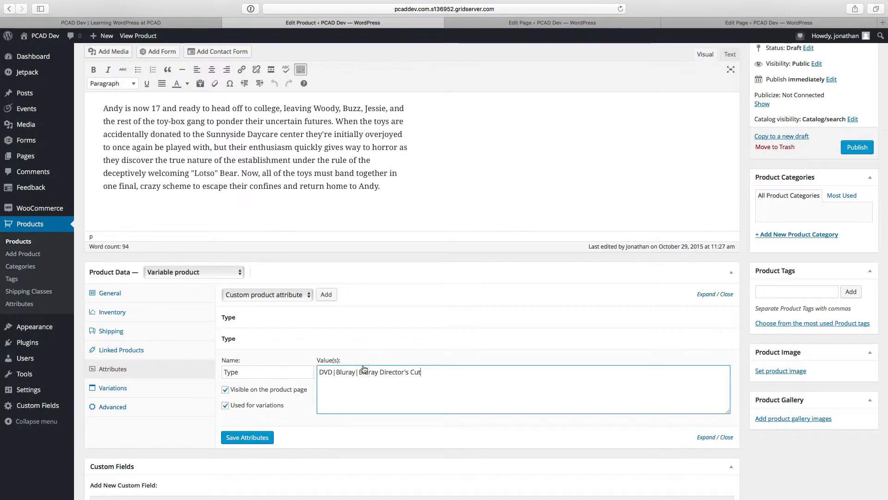
left_click(255, 440)
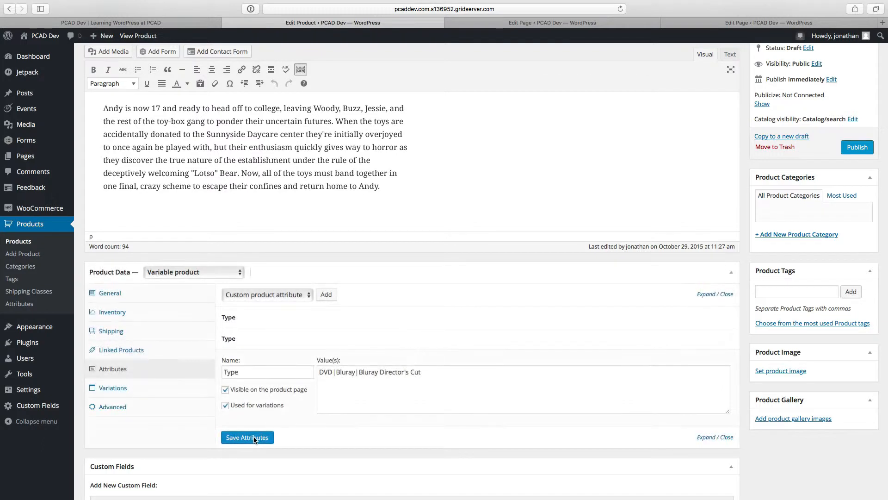
Step: Add a single new variation to the product
left_click(117, 390)
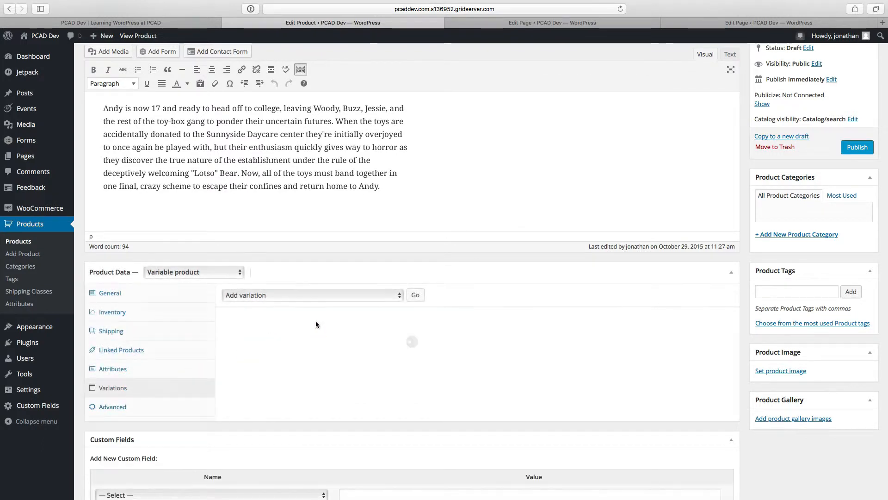
left_click(392, 297)
left_click(392, 297)
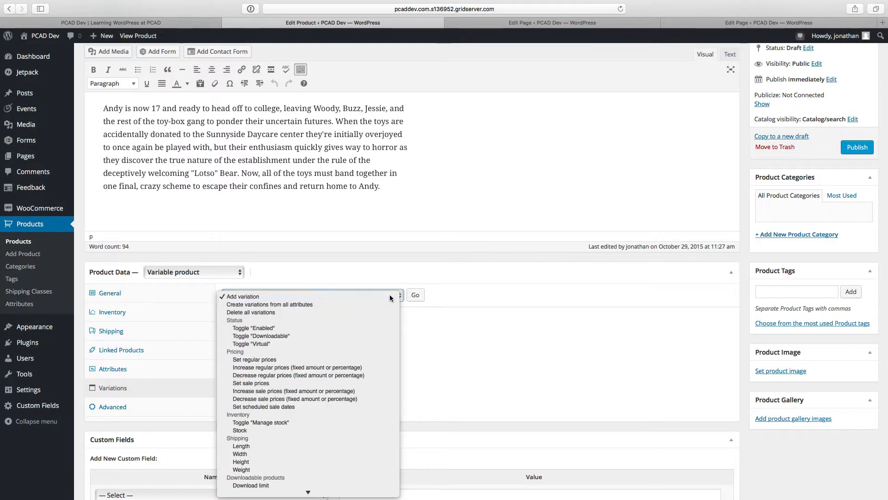
left_click(415, 296)
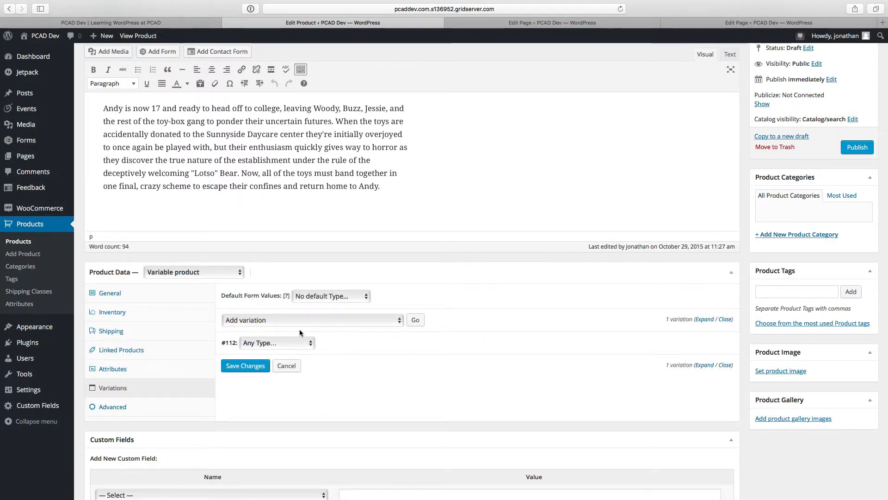
Step: Examine the available variation actions, the new variation's Type choices and the default form value options
left_click(293, 324)
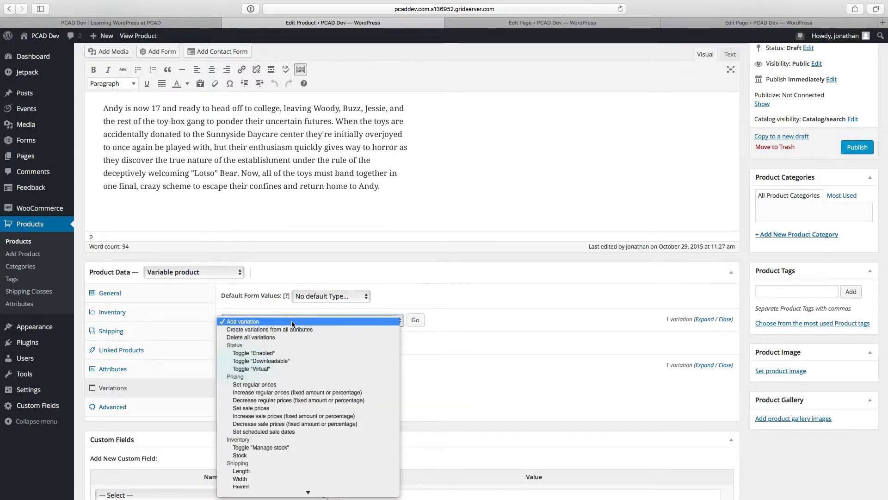
scroll(292, 323, "down", 3)
left_click(475, 289)
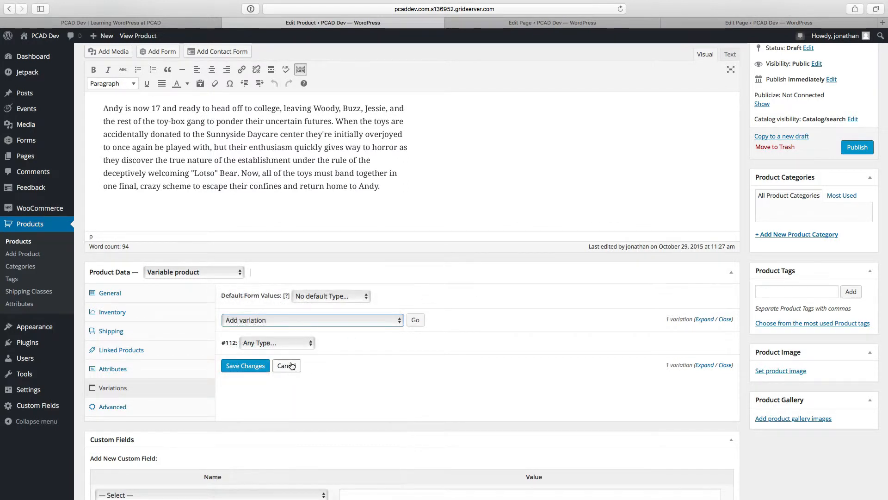
left_click(277, 343)
left_click(355, 345)
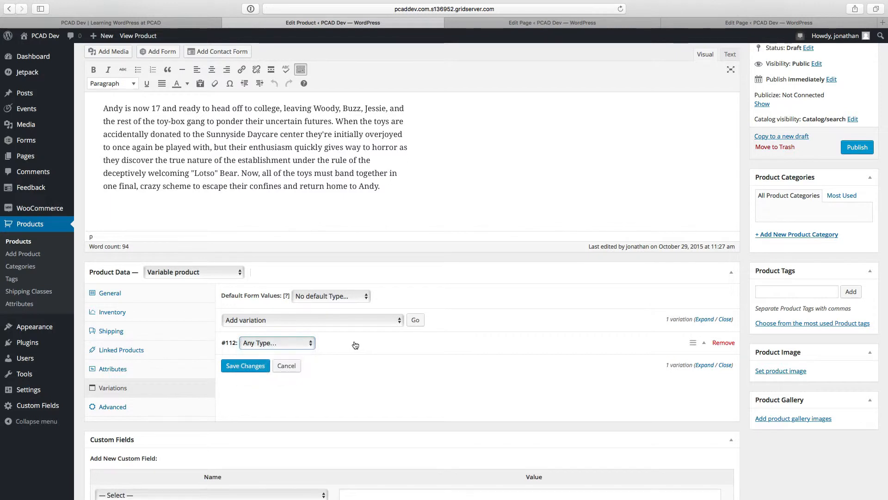
left_click(339, 321)
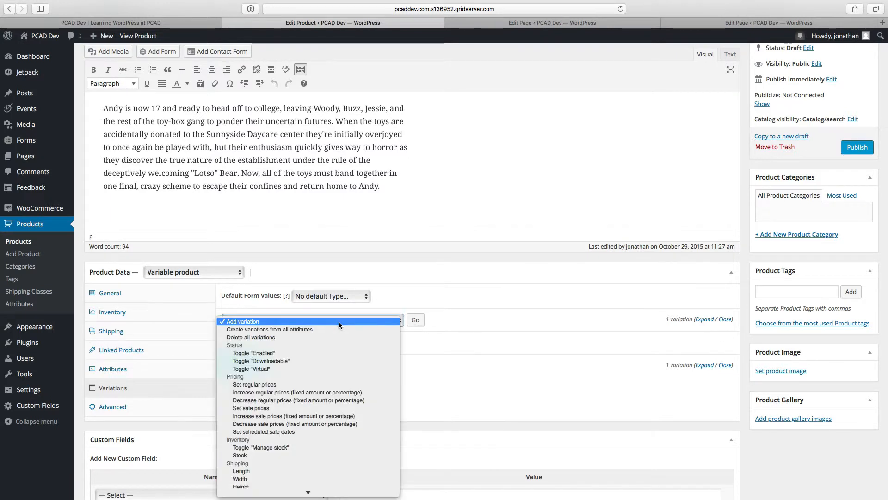
scroll(335, 396, "down", 3)
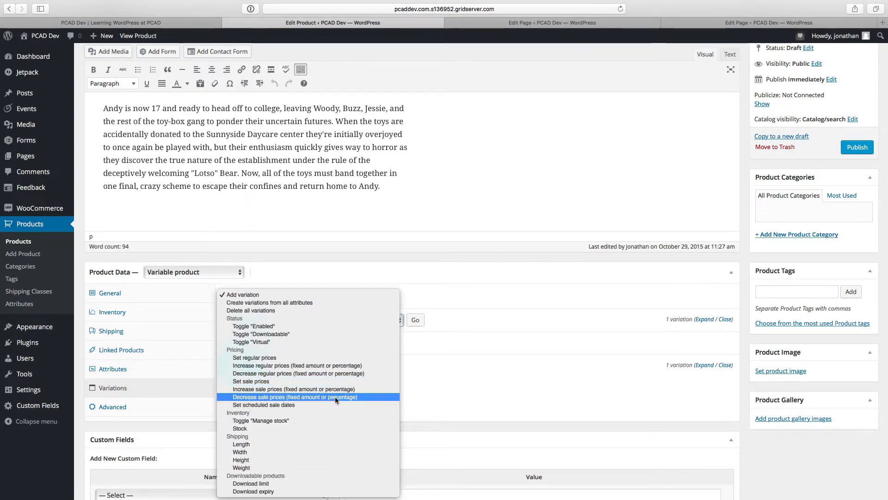
left_click(493, 358)
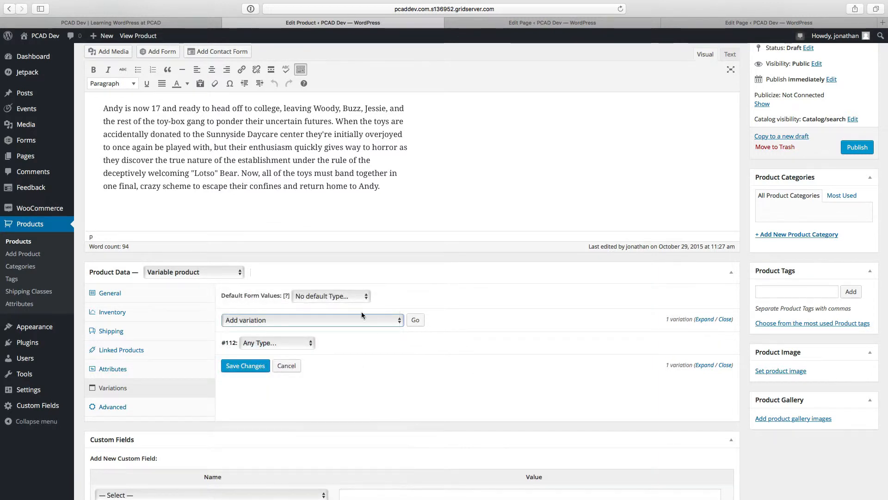
left_click(331, 295)
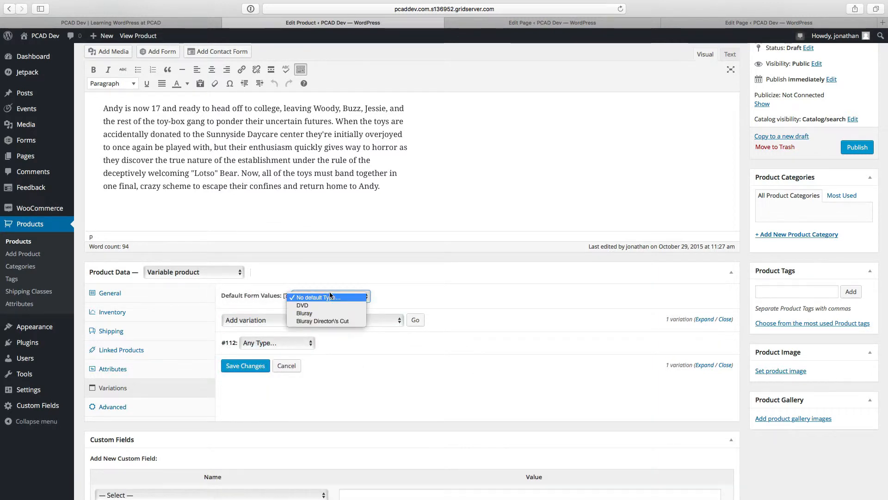
left_click(376, 293)
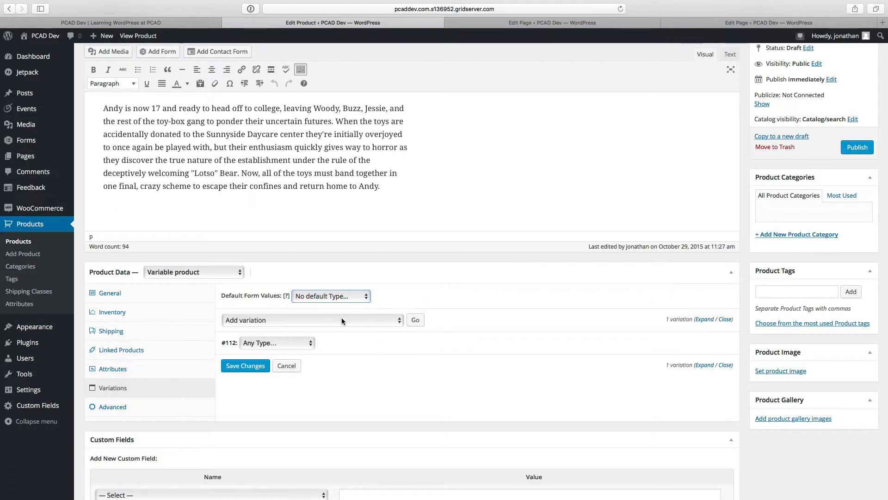
Step: Create variations from all attributes, saving the pending changes and confirming that all variations are linked
left_click(388, 321)
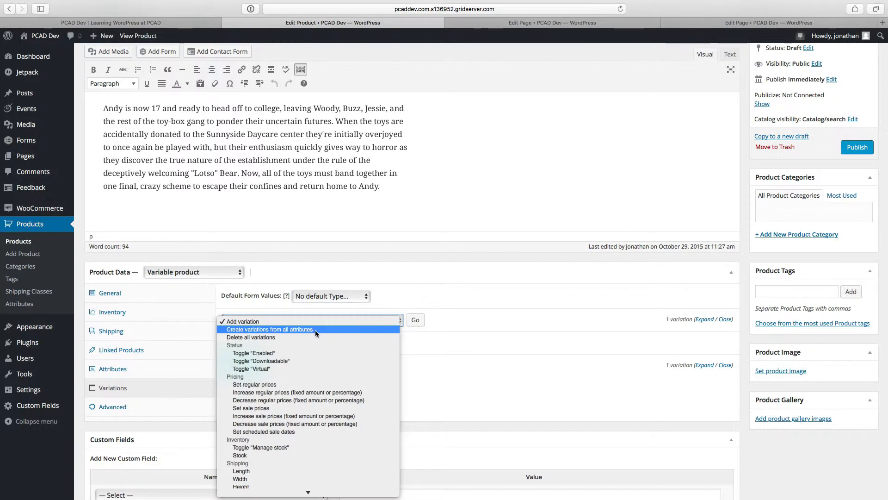
left_click(299, 329)
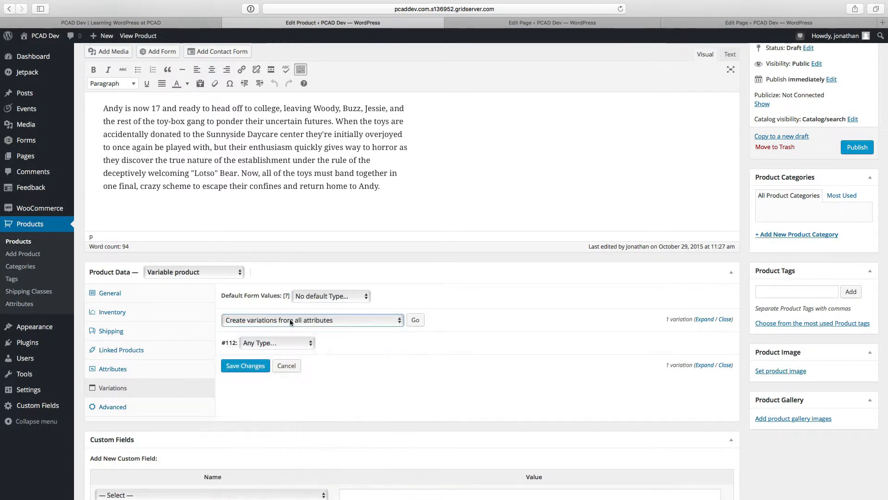
left_click(415, 324)
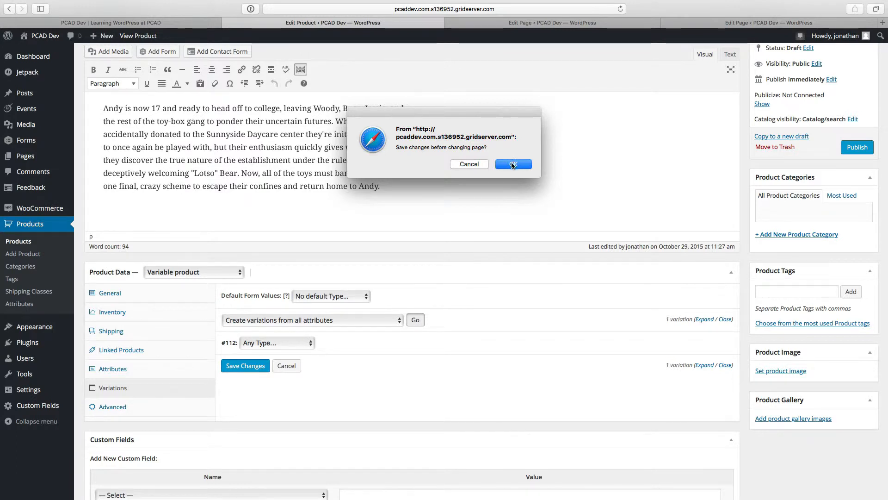
left_click(513, 165)
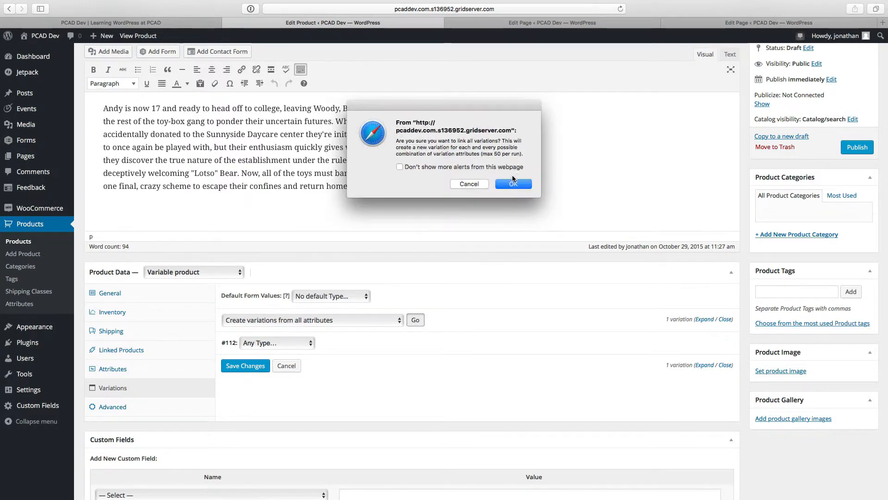
left_click(513, 182)
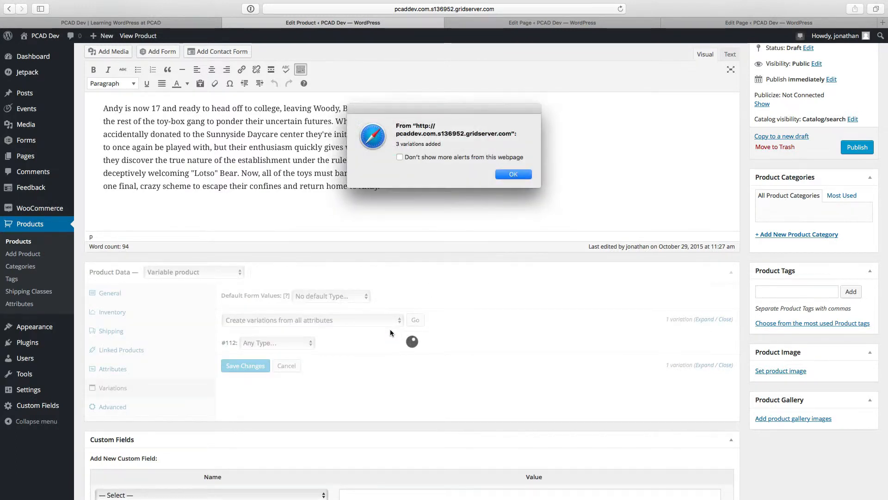
Step: Accept the notices for the newly created variations, saving changes, and remove all four variations from the product
left_click(506, 175)
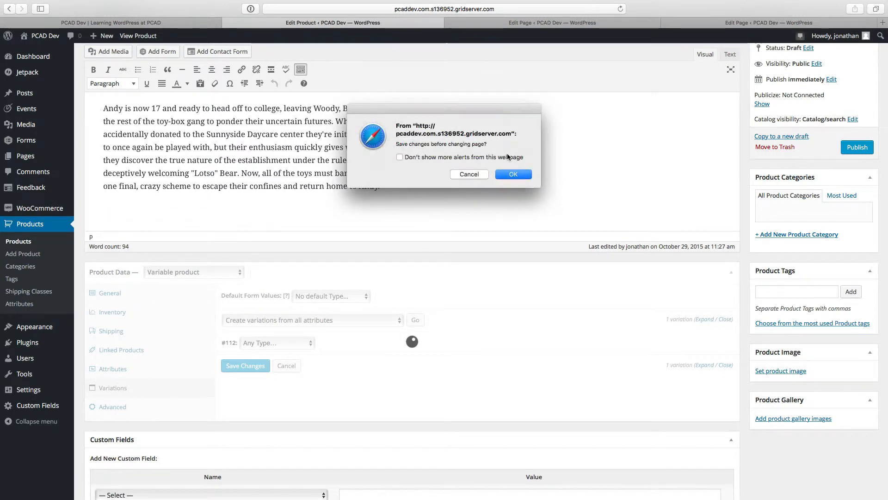
left_click(513, 173)
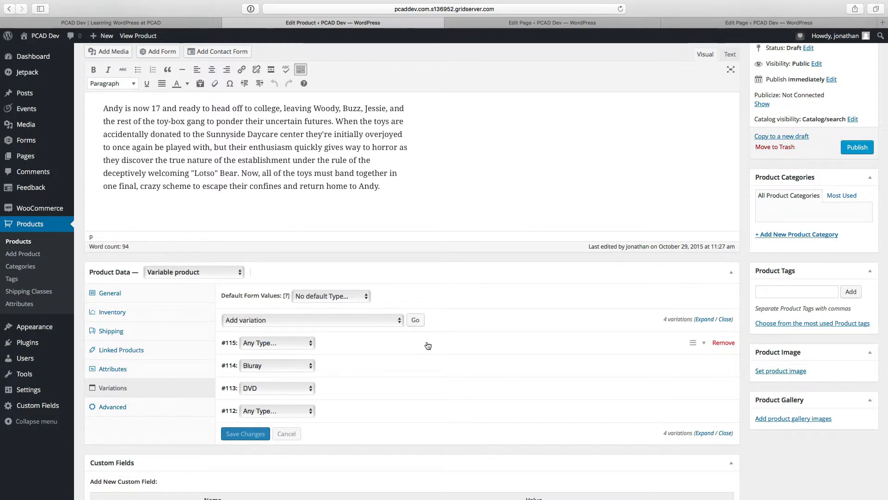
left_click(725, 343)
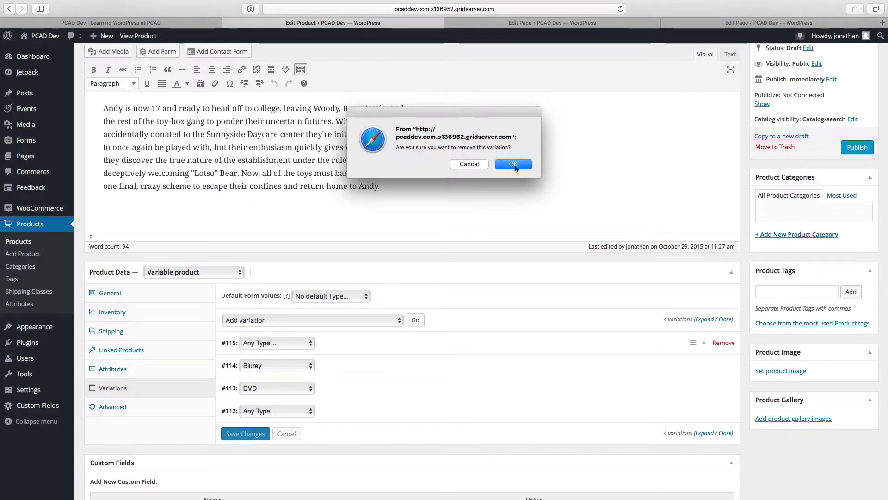
left_click(514, 165)
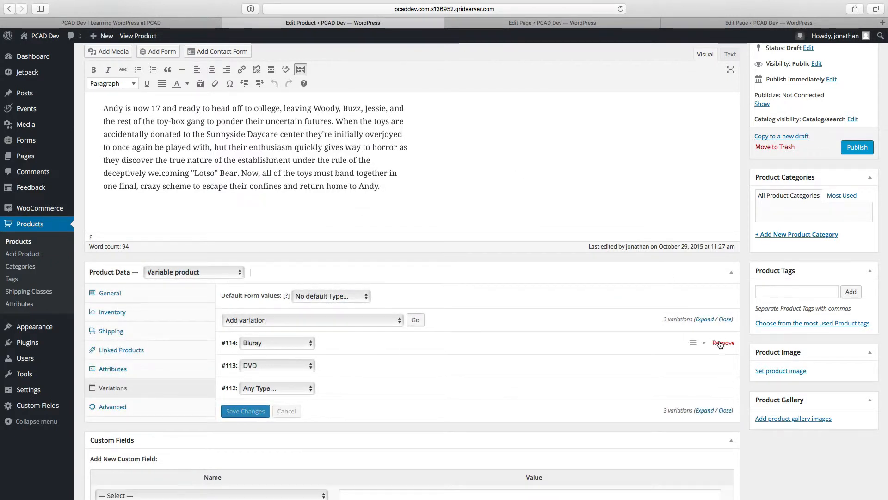
left_click(722, 343)
left_click(514, 164)
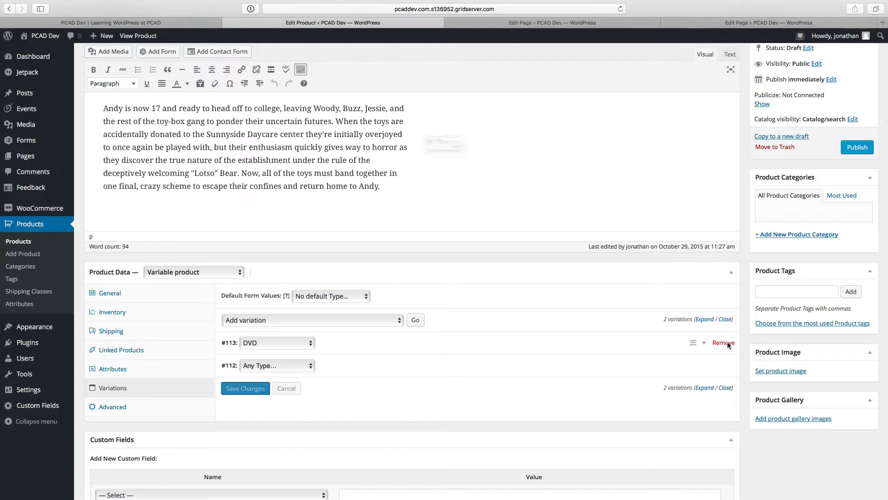
left_click(725, 343)
left_click(513, 165)
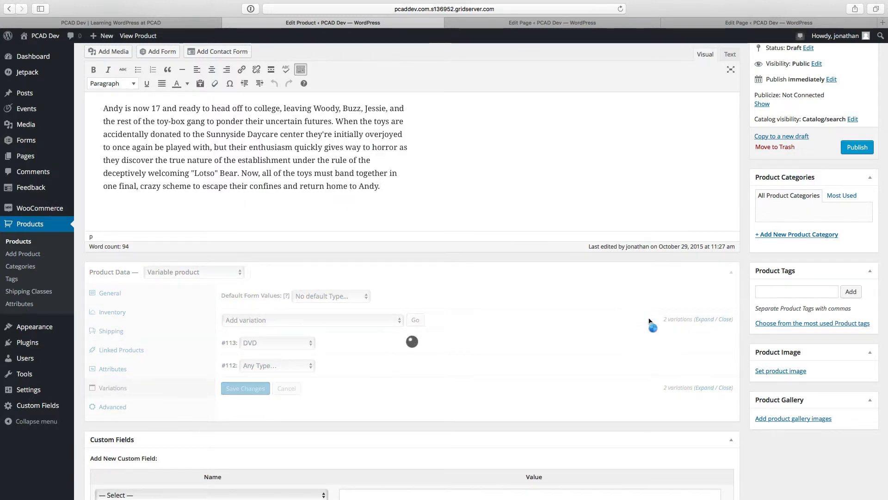
left_click(723, 343)
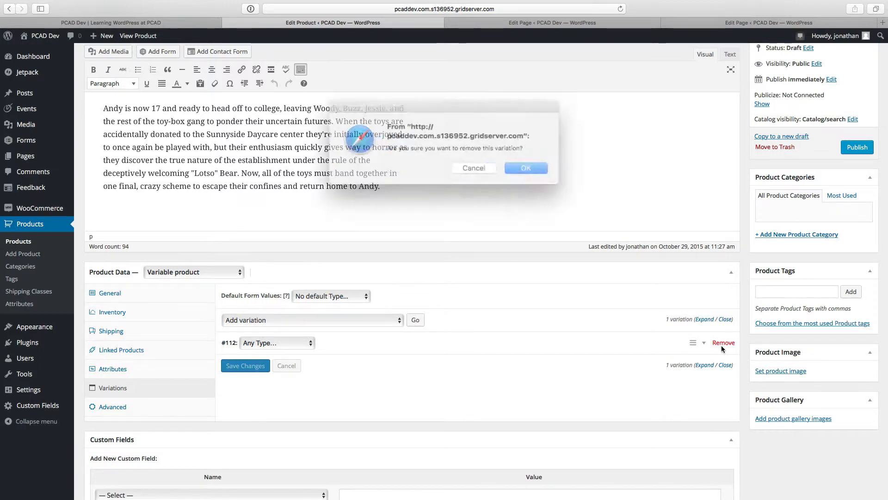
left_click(515, 160)
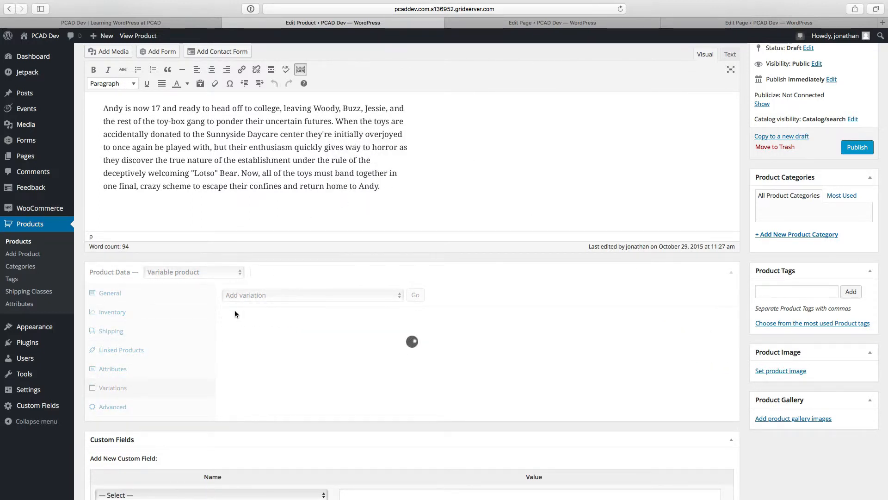
Step: Create variations from all attributes again, confirming that all variations are linked
left_click(255, 296)
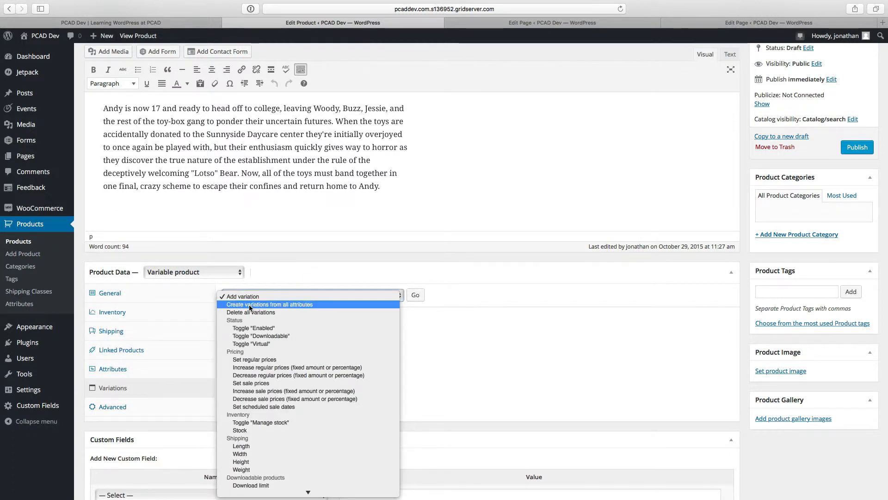
left_click(249, 305)
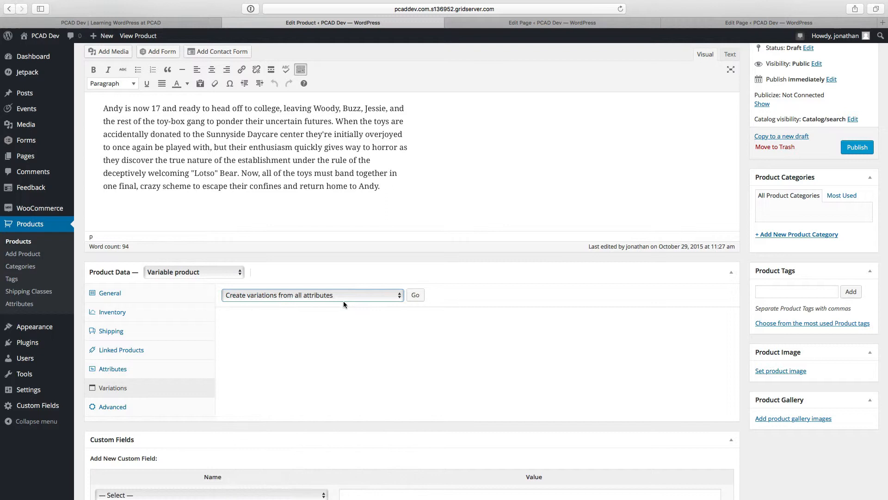
left_click(416, 295)
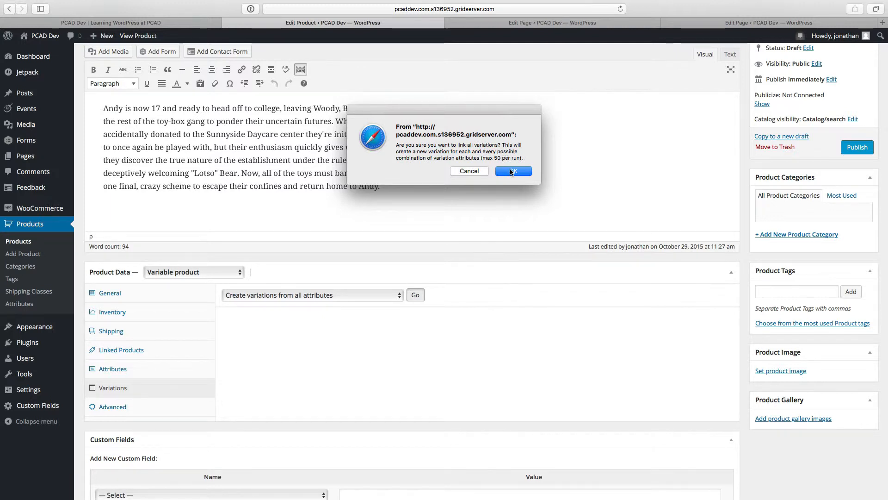
left_click(512, 171)
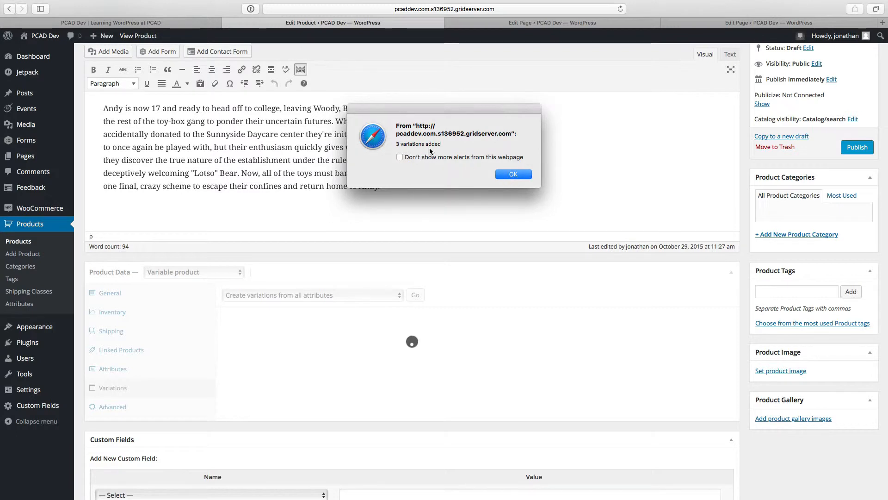
left_click(512, 174)
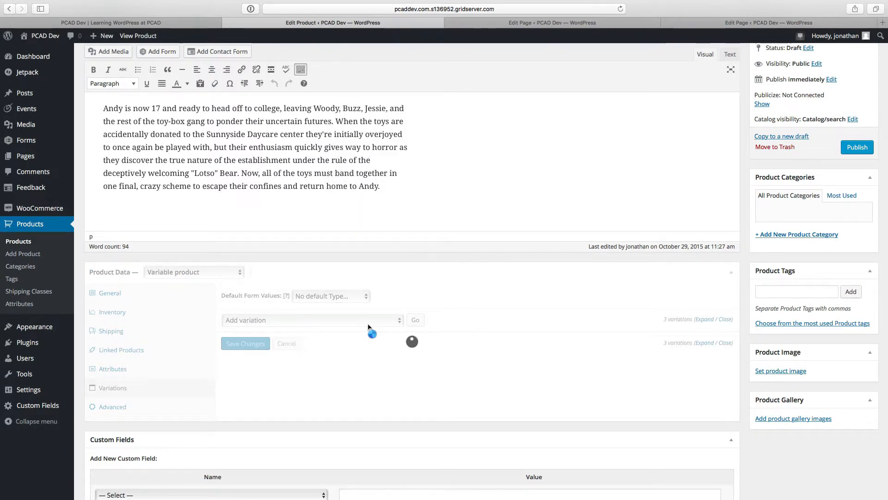
Step: Set the "Any Type" variation to DVD and the existing DVD variation to Bluray Director's Cut
scroll(368, 324, "down", 3)
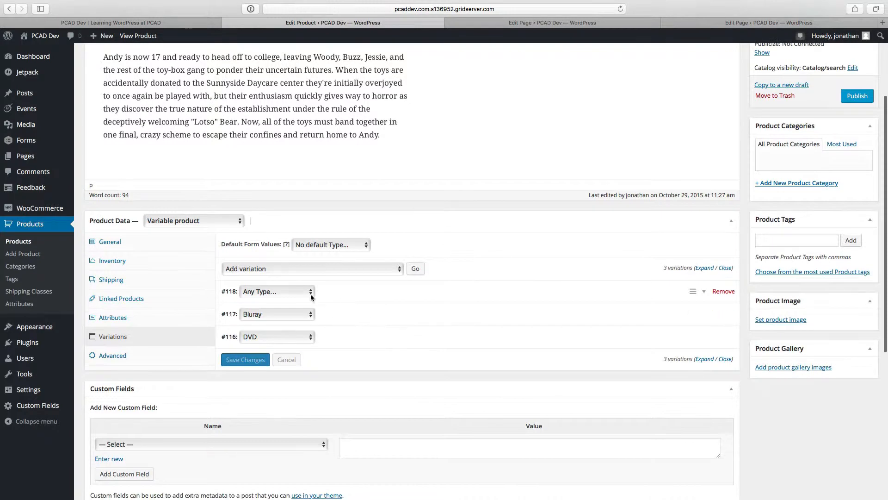
left_click(303, 292)
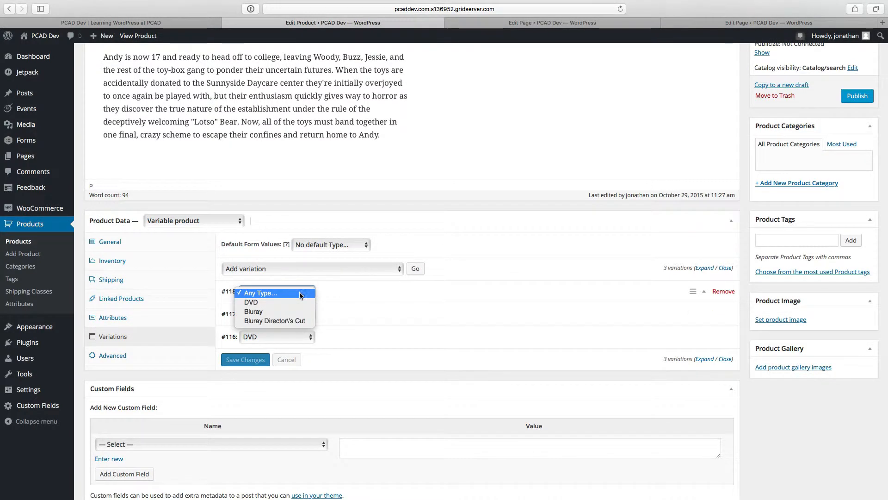
left_click(298, 302)
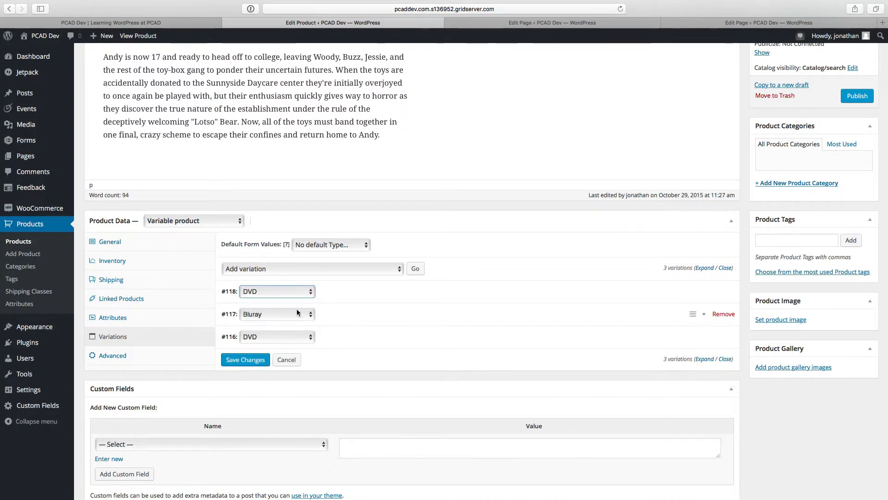
left_click(289, 341)
left_click(278, 357)
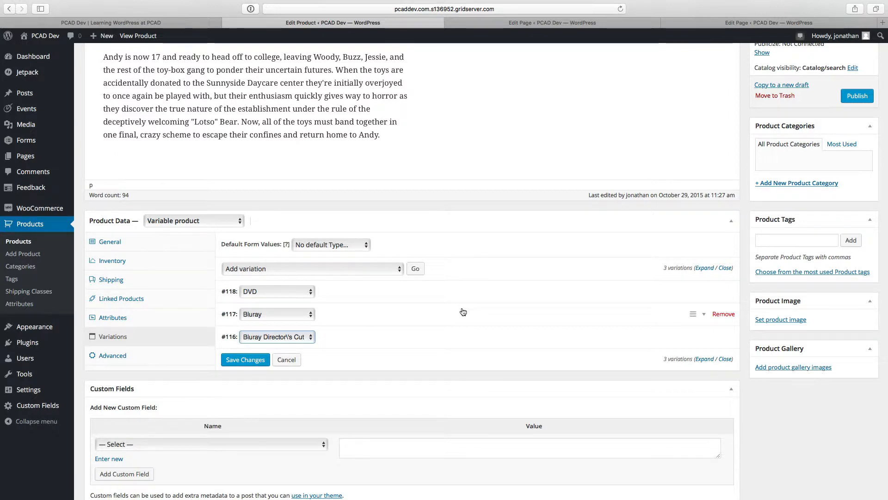
Step: Expand all variations and give the DVD variation SKU 1011 and a regular price of 15
left_click(704, 268)
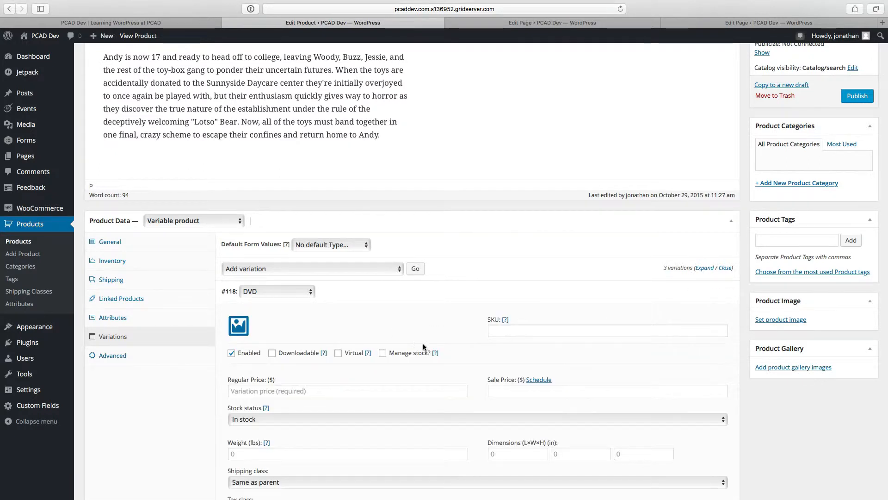
scroll(422, 345, "down", 3)
left_click(533, 203)
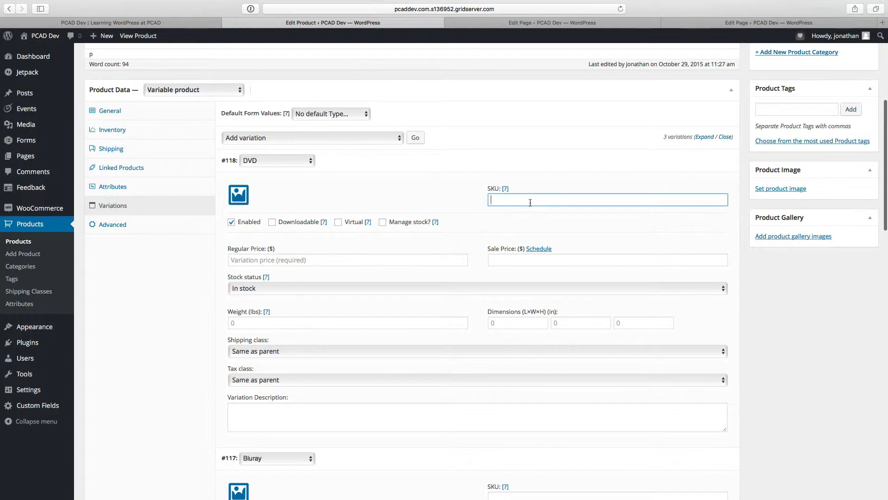
type("1011")
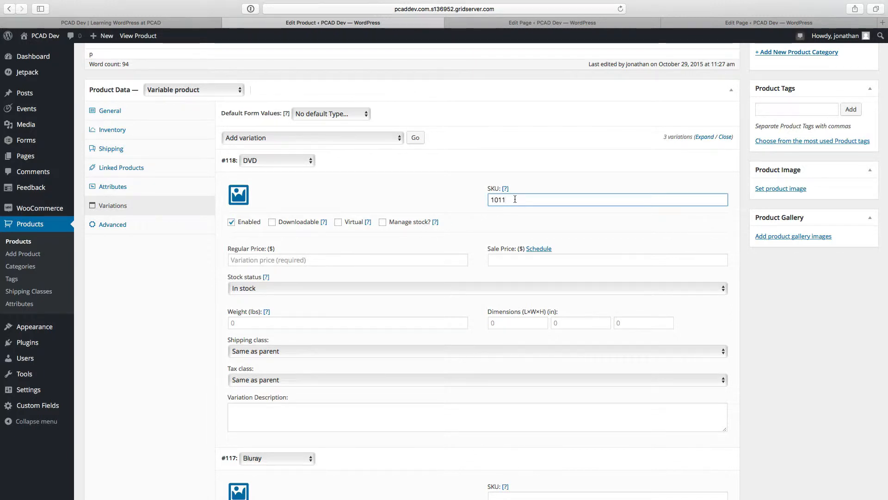
left_click(275, 261)
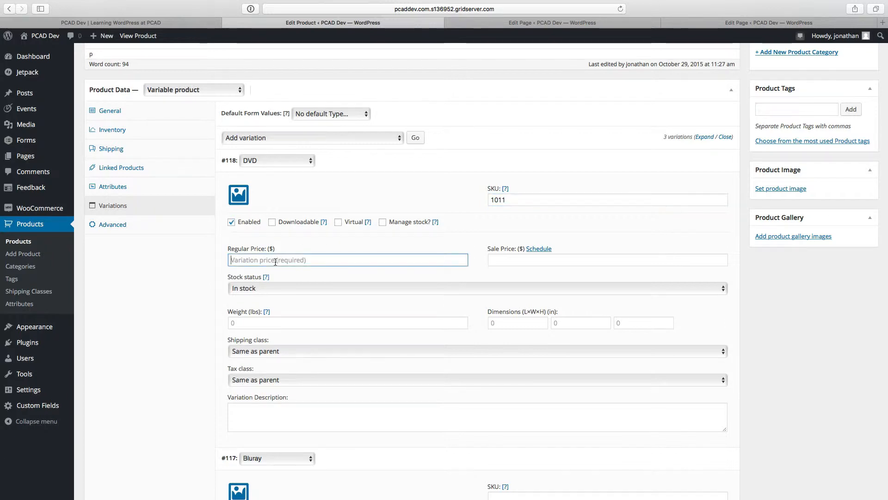
type("15")
Step: Give the Bluray variation SKU 1012 and a regular price of 20
scroll(287, 357, "down", 5)
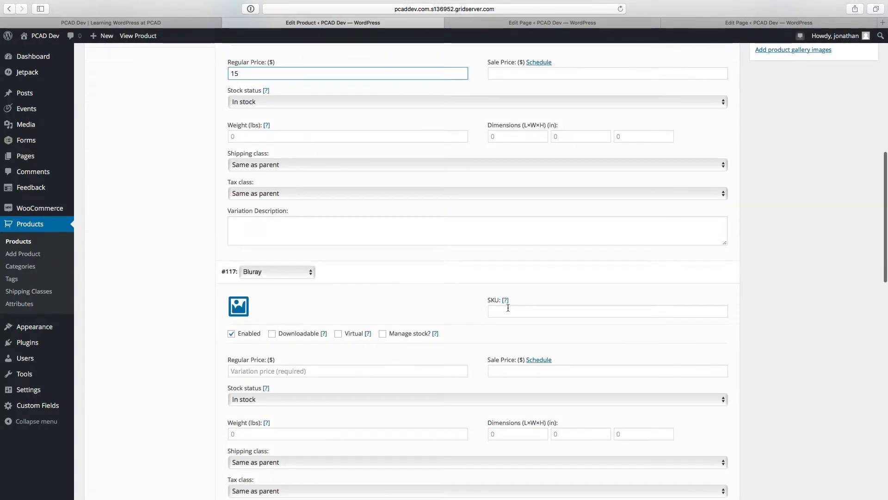
left_click(508, 308)
type("1012")
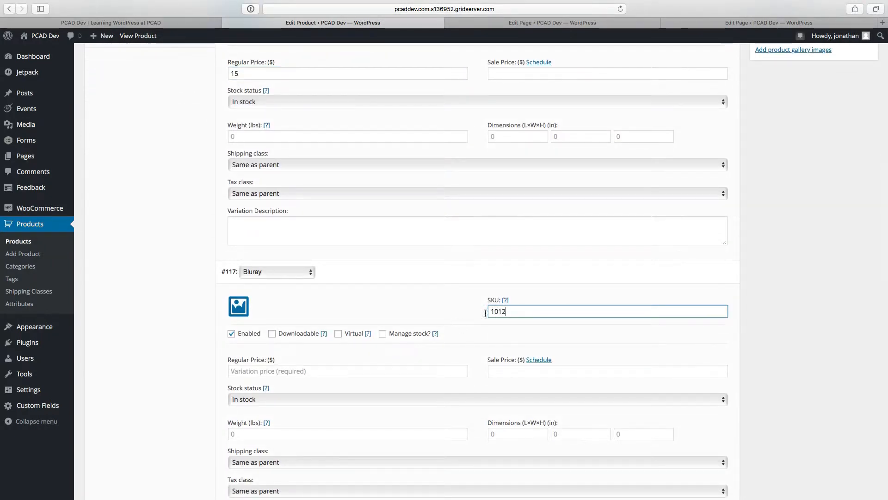
left_click(326, 372)
type("20")
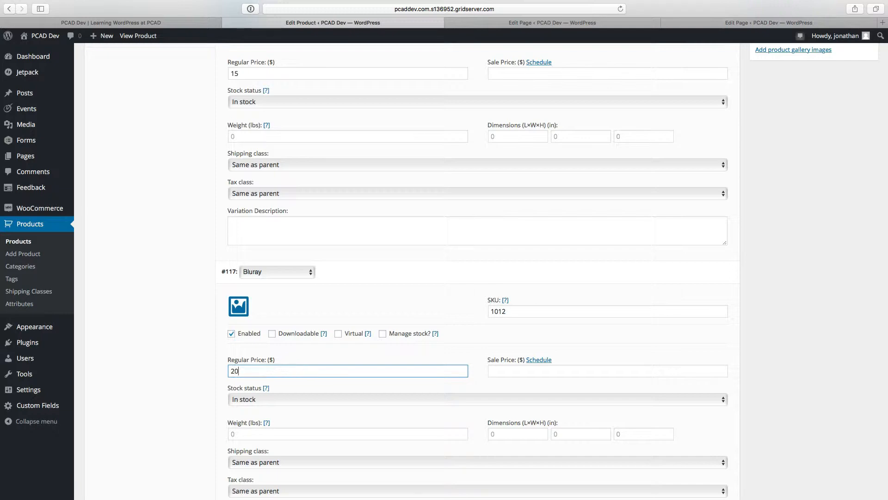
Step: Give the Bluray Director's Cut variation SKU 103 and a regular price of 22
scroll(419, 329, "down", 4)
scroll(416, 376, "down", 4)
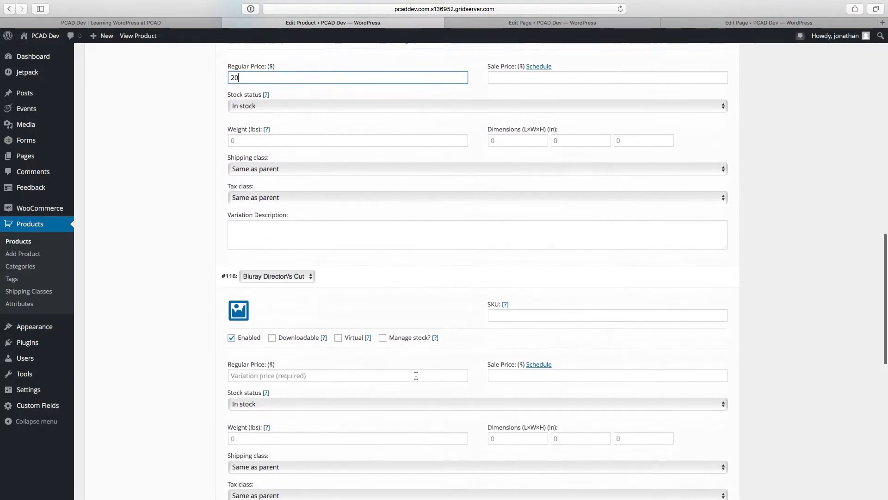
left_click(507, 307)
type("103")
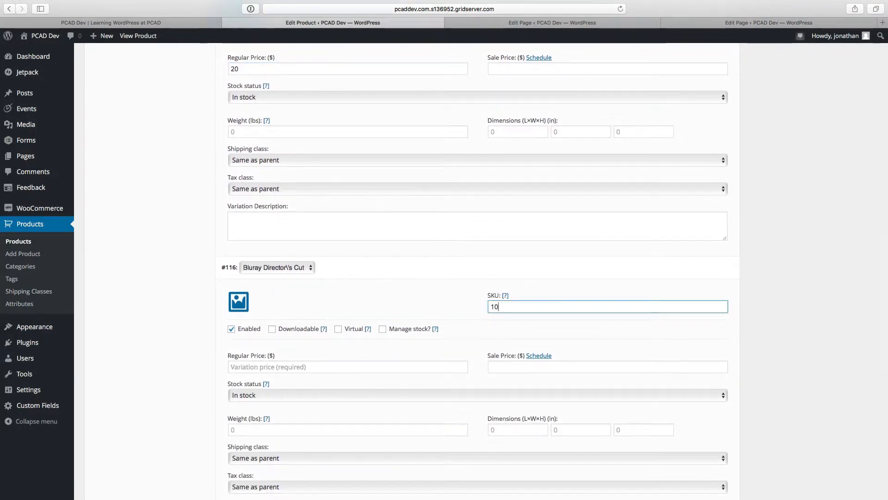
left_click(276, 368)
type("22")
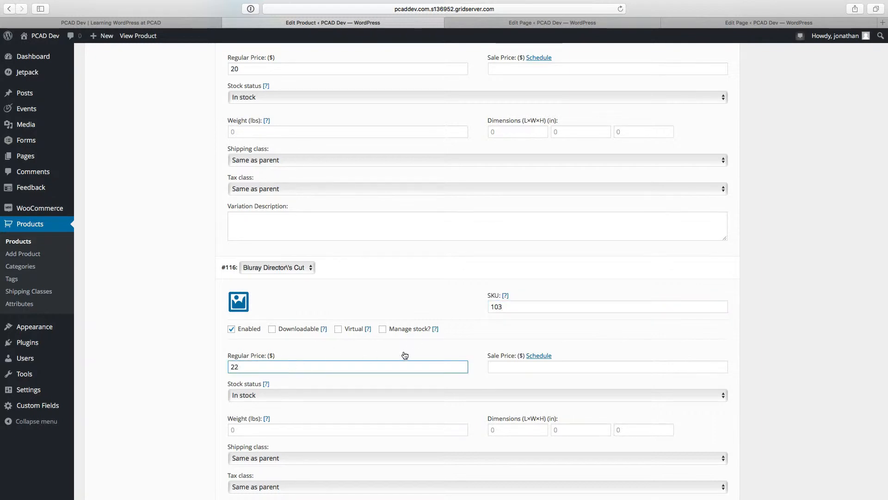
Step: Enter "DVD release of the movie" as the DVD variation's description
scroll(403, 355, "down", 3)
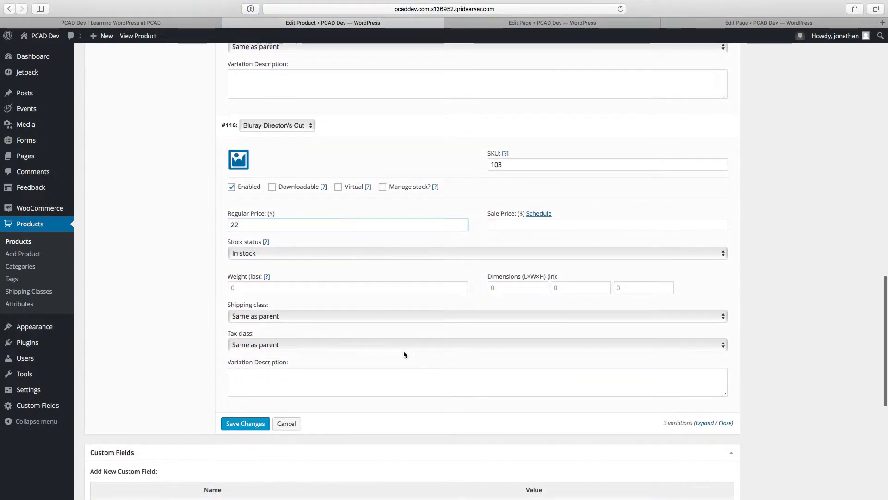
scroll(404, 354, "up", 2)
scroll(404, 355, "up", 4)
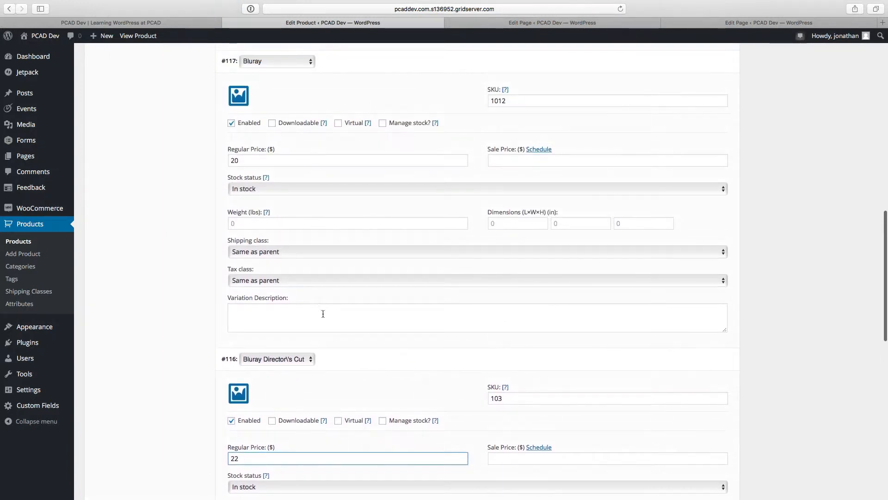
scroll(303, 317, "up", 7)
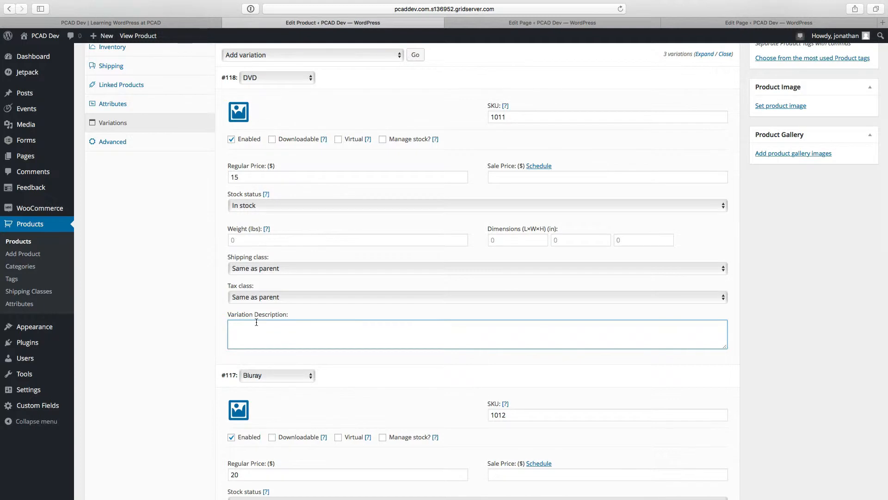
type("DVD release fo")
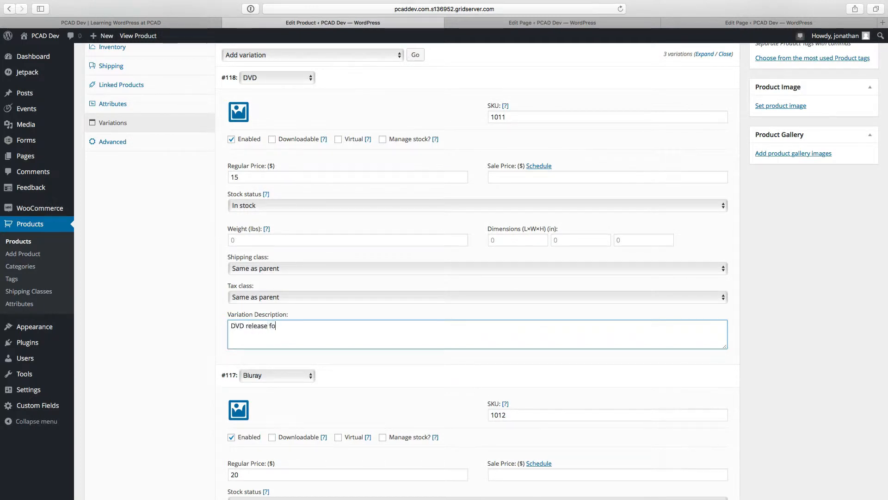
key("BackSpace")
key("BackSpace")
type("of the movie")
Step: Enter "Bluray Release of the movie" as the Bluray variation's description
scroll(271, 376, "down", 5)
left_click(264, 398)
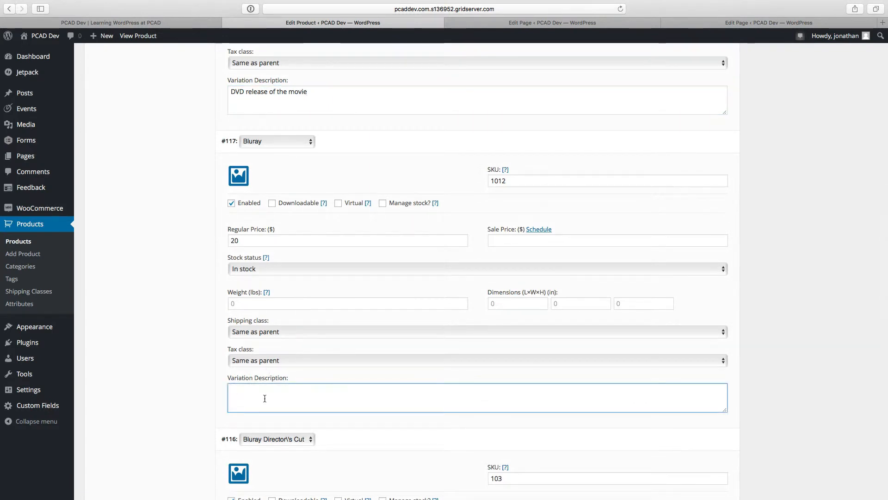
type("Bluray Release of the movie")
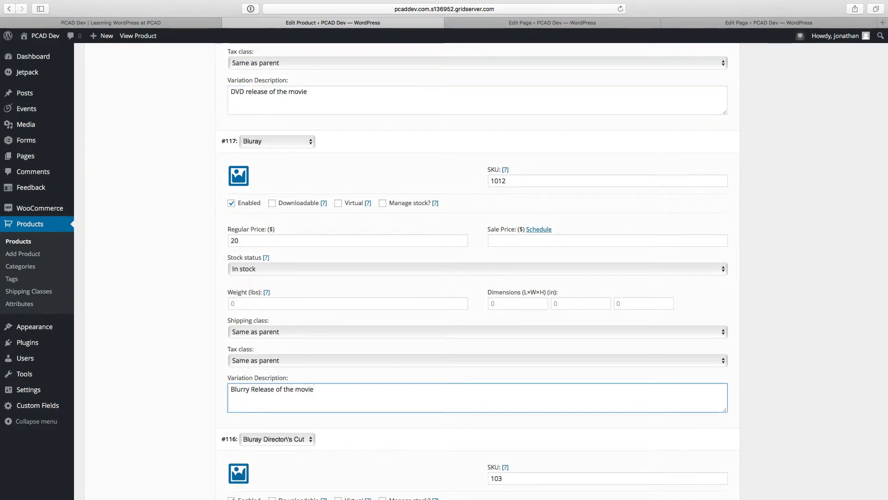
left_click(231, 389)
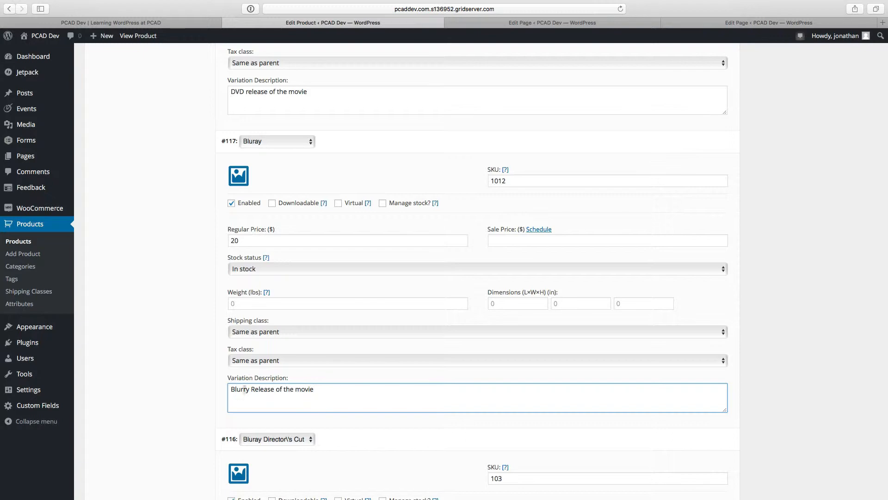
type("a")
scroll(408, 406, "down", 4)
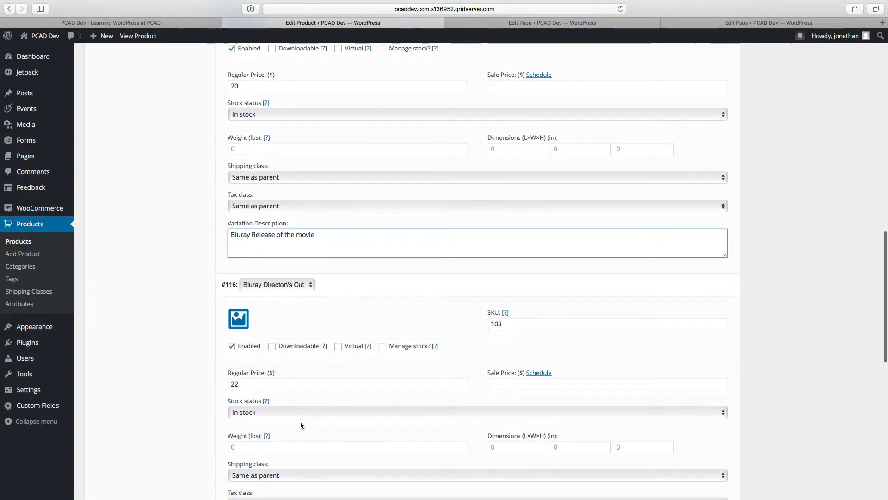
Step: Enter "Director's Cut of the movie" as the Bluray Director's Cut variation's description and save the variation changes
scroll(301, 422, "down", 5)
left_click(268, 326)
type("Di")
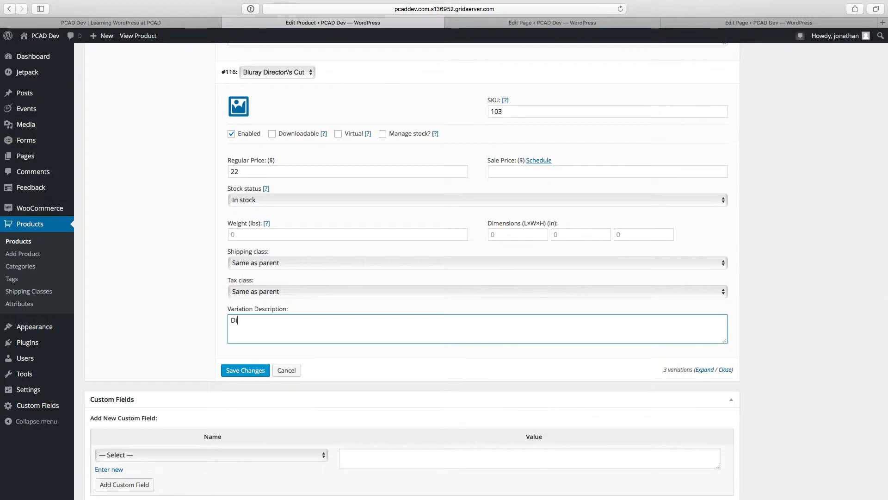
type("rector's Cut of the Movi")
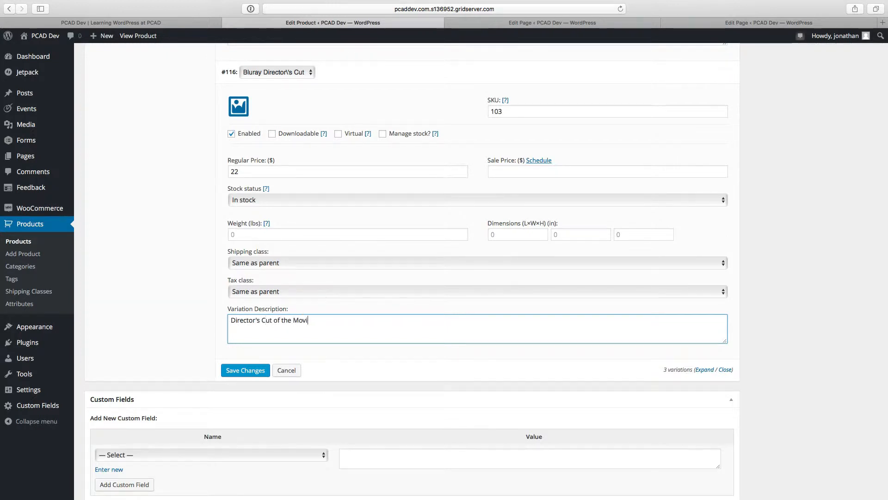
key("BackSpace")
key("BackSpace")
key("BackSpace")
key("BackSpace")
key("BackSpace")
type("movie.")
scroll(383, 244, "up", 5)
key("BackSpace")
scroll(383, 246, "down", 1)
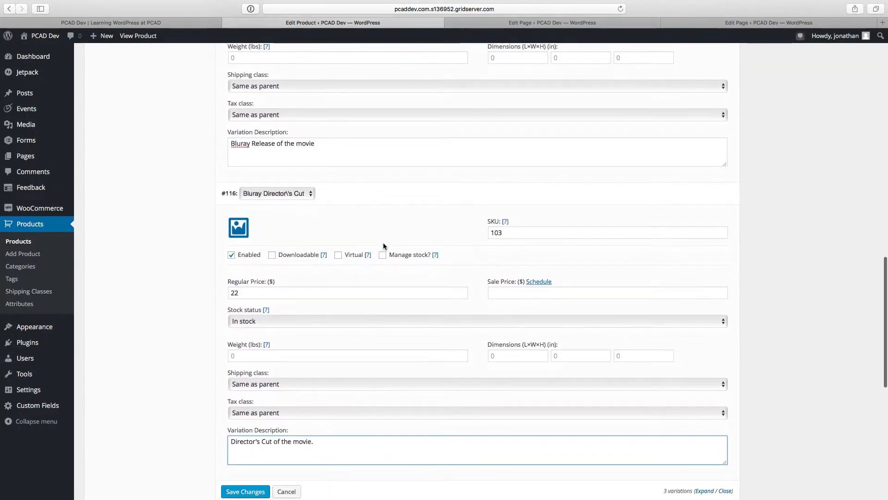
left_click(245, 492)
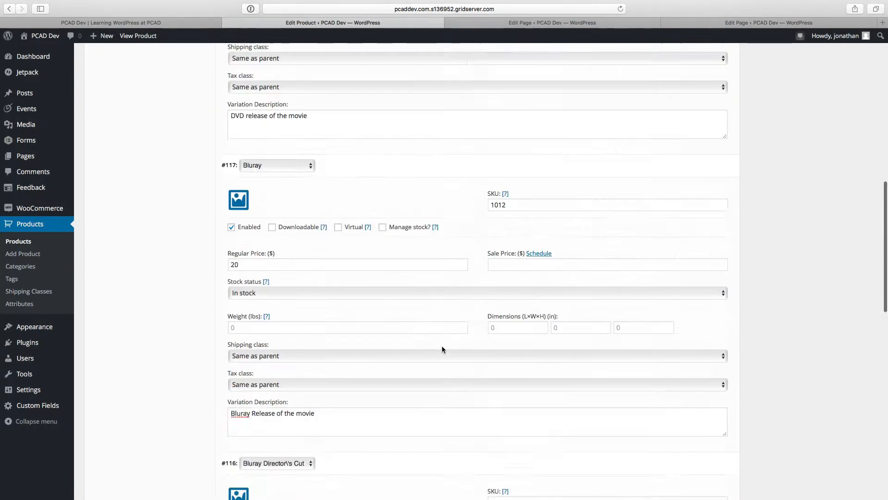
Step: Open the product image chooser, and in a new browser tab search Google Images for "toy story 3"
scroll(589, 386, "down", 3)
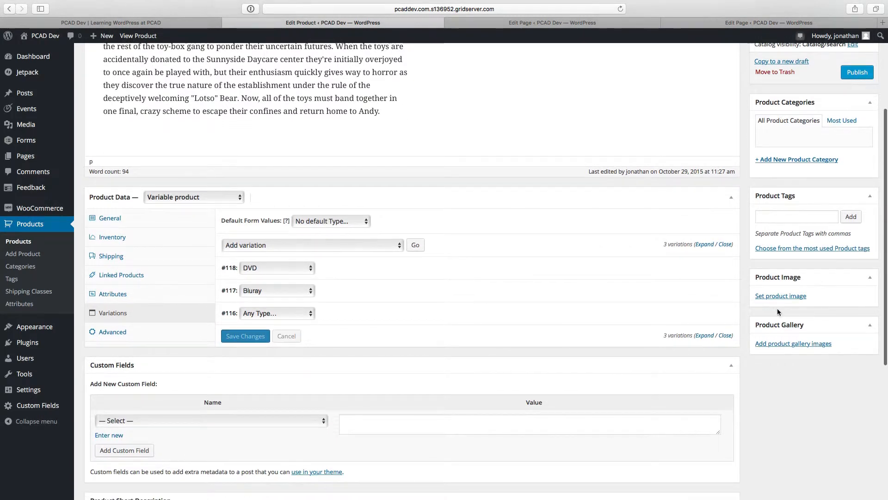
left_click(778, 300)
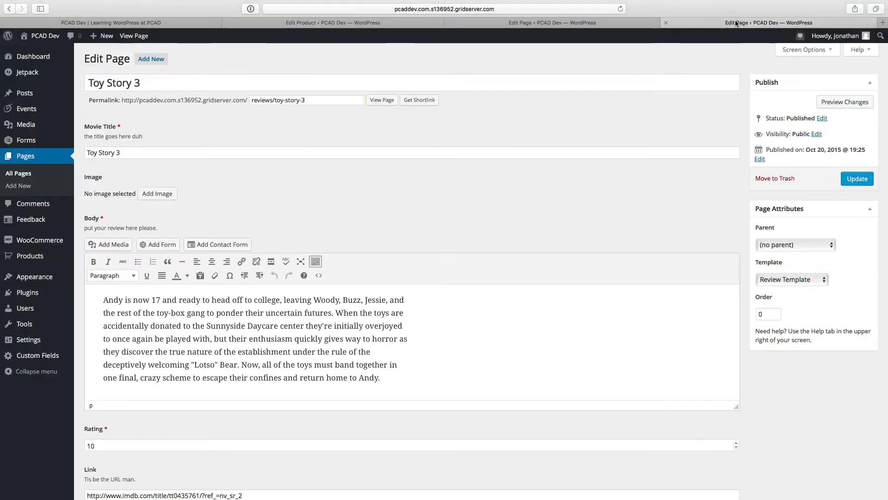
left_click(737, 23)
key("super+t")
type("toy story ")
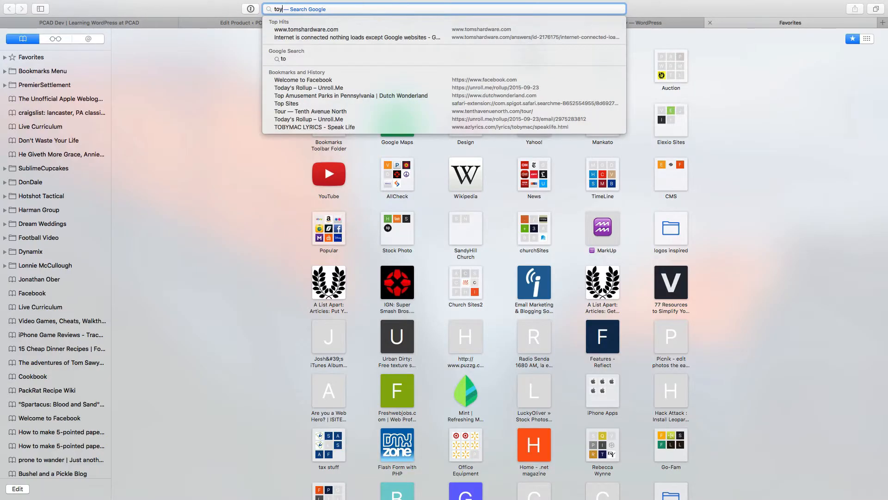
type("3")
key("Return")
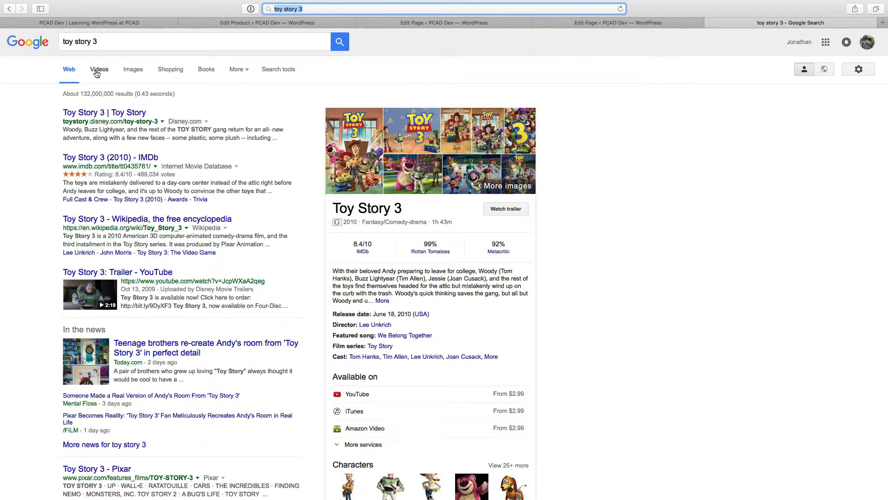
left_click(123, 70)
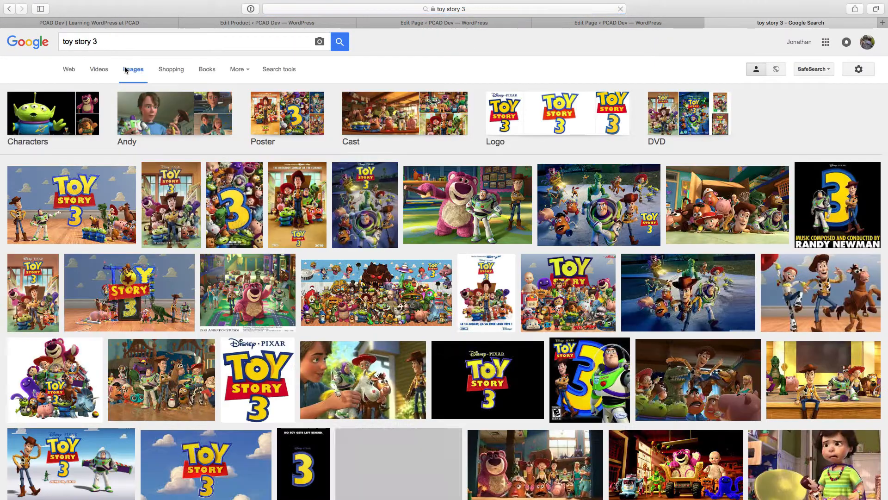
Step: Save the 354 × 500 Toy Story 3 DVD cover from amazon.com to the computer
left_click(169, 188)
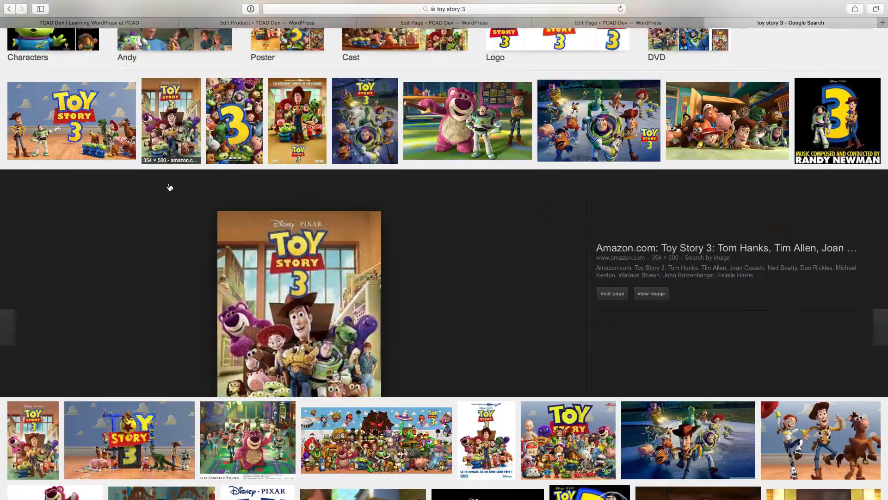
right_click(301, 246)
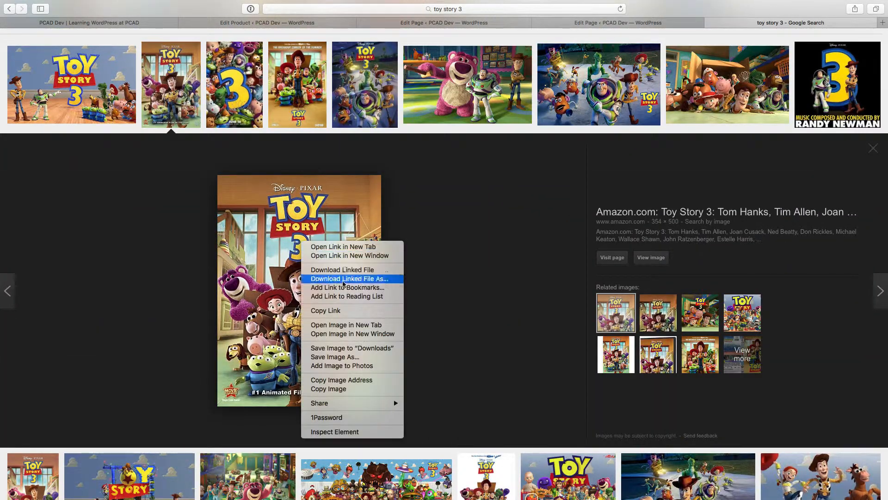
left_click(333, 357)
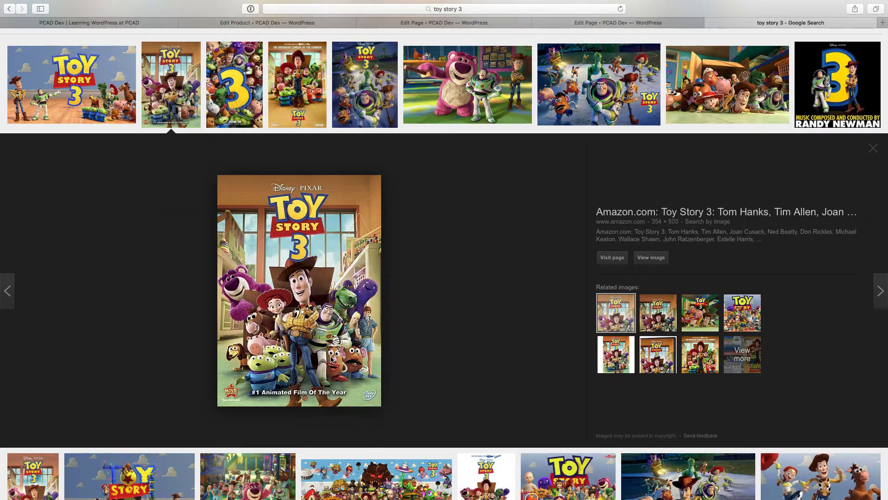
left_click(516, 104)
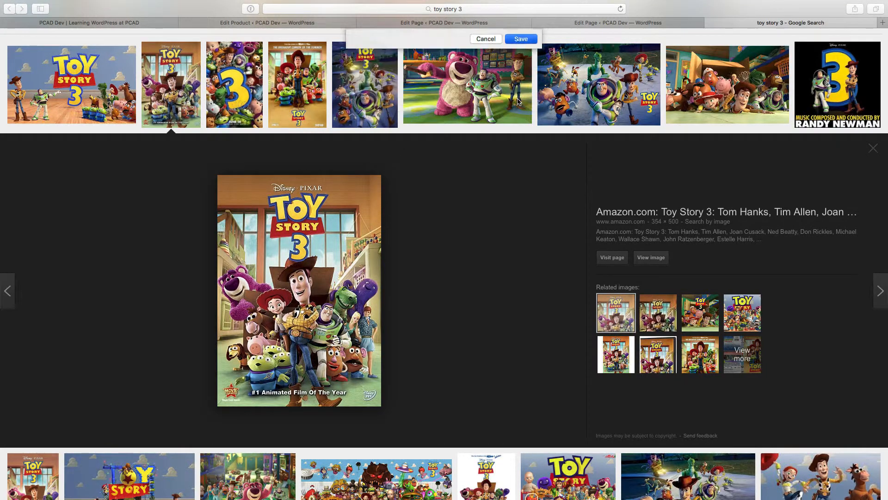
Step: Close the image search, return to the product, upload the saved cover 61euyU4feZL.jpg and set it as the product image
left_click(710, 23)
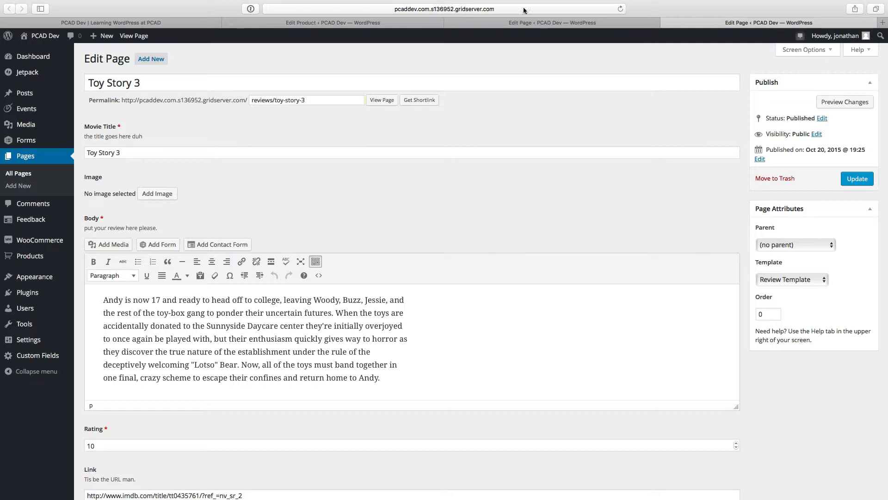
left_click(476, 22)
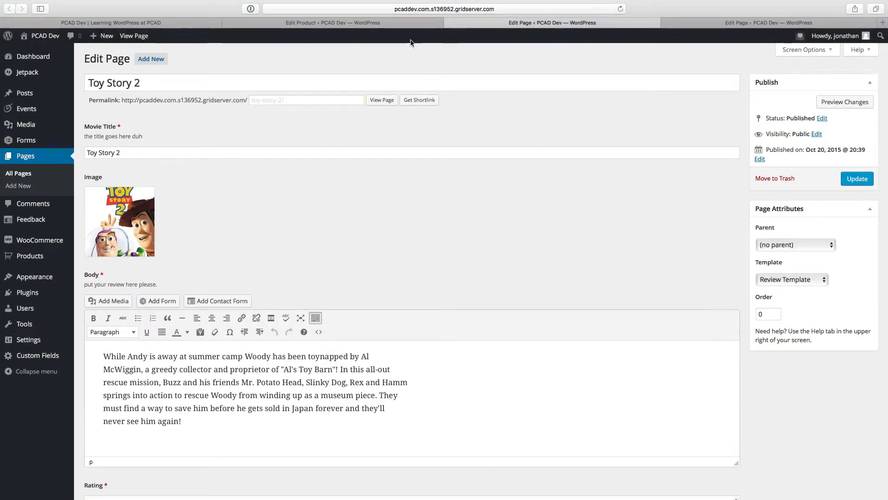
key("ctrl+shift+Tab")
key("super+Tab")
key("super+Tab")
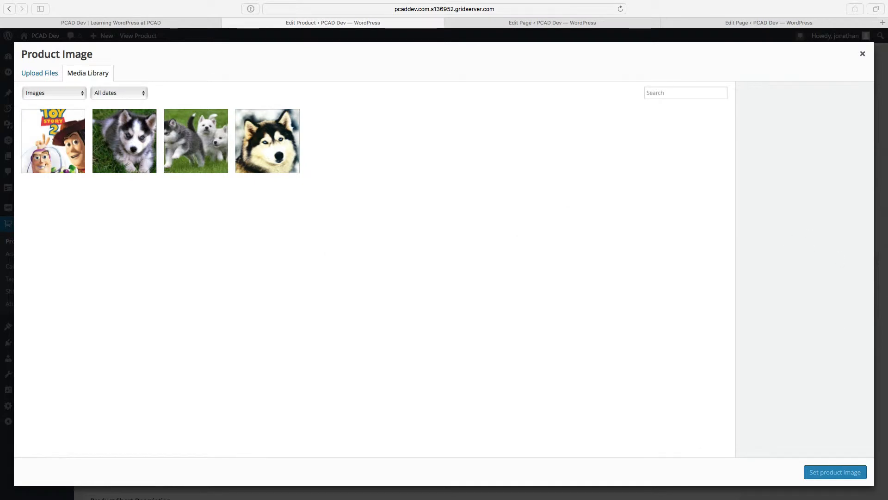
left_click_drag(589, 204, 587, 204)
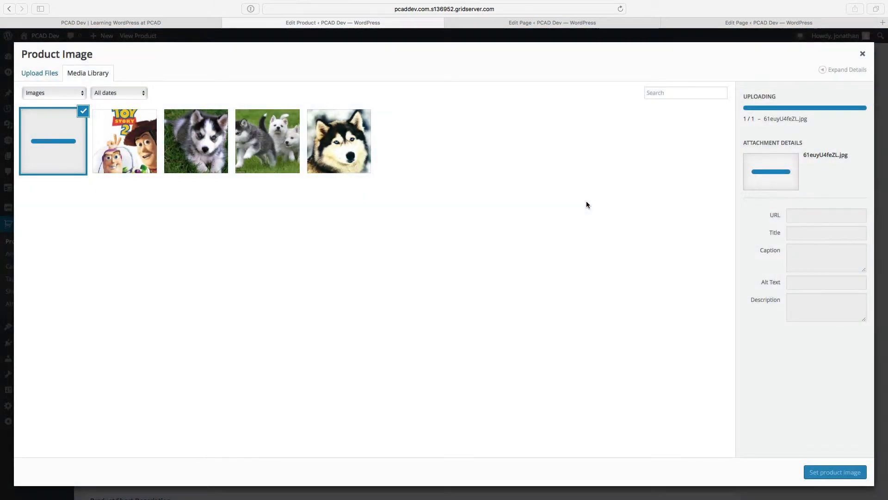
left_click(822, 471)
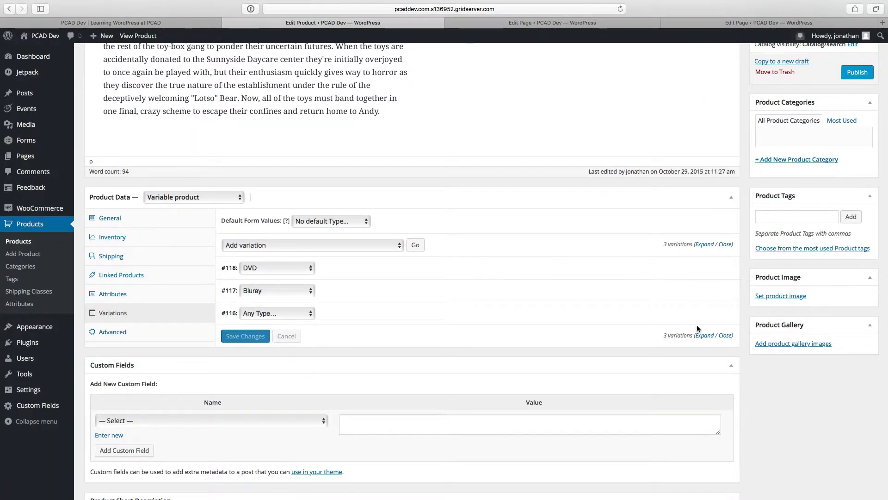
Step: Check the new product image and publish the Toy Story 3 product
scroll(772, 363, "down", 5)
scroll(772, 363, "up", 3)
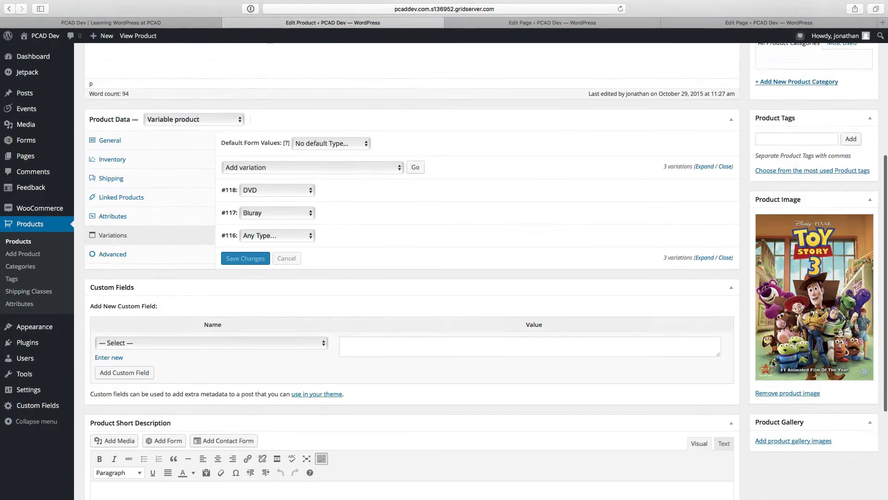
scroll(772, 363, "down", 4)
scroll(773, 362, "up", 9)
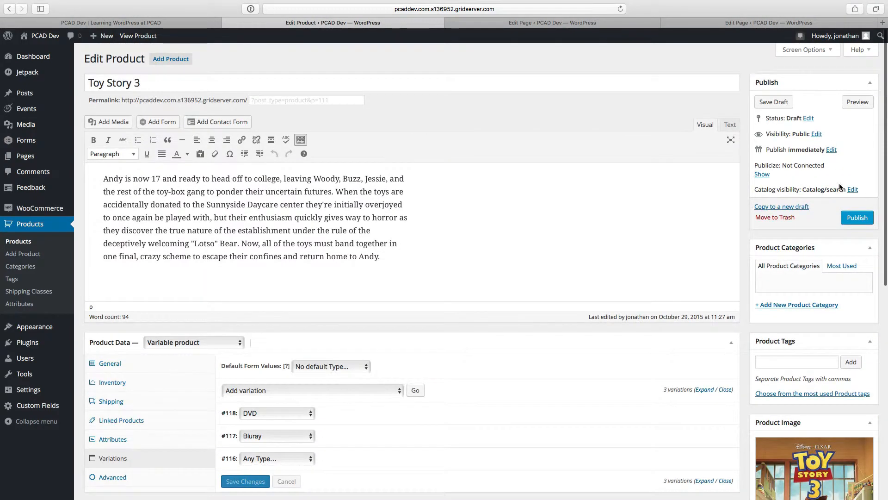
left_click(857, 217)
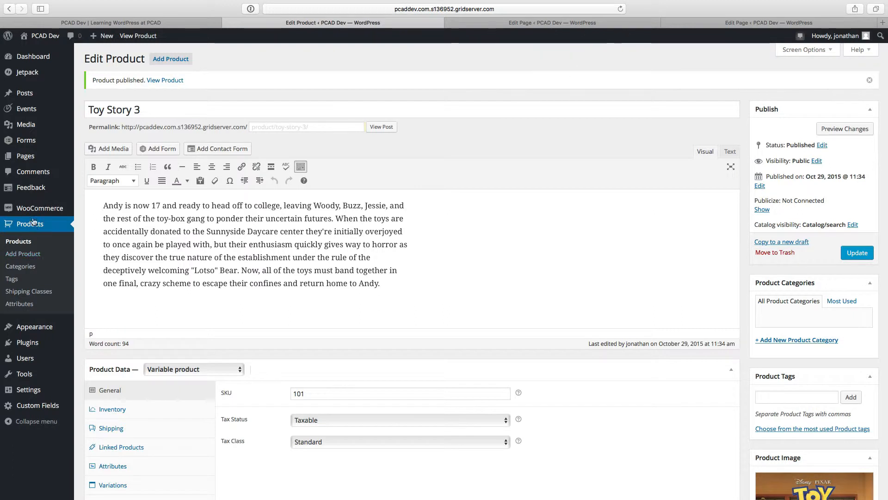
Step: Open the WooCommerce settings in a separate browser tab and go to the display options for products
mouse_move(35, 211)
left_click(89, 252, "super")
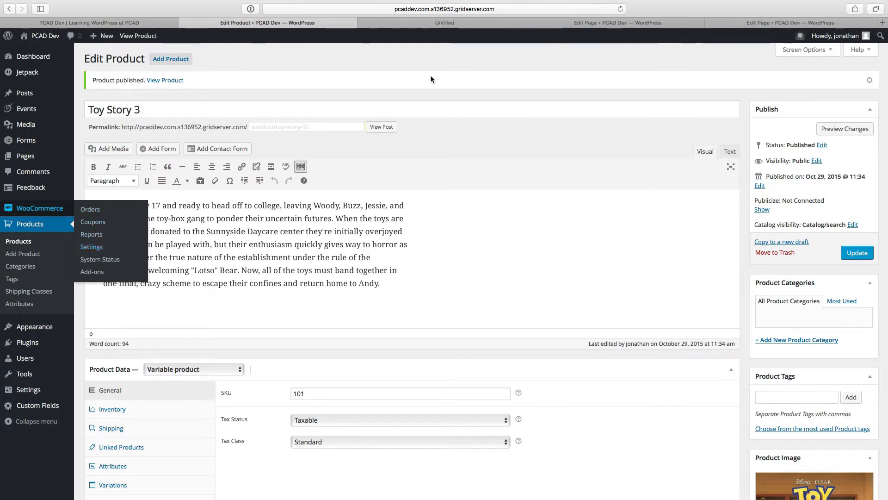
left_click(455, 24)
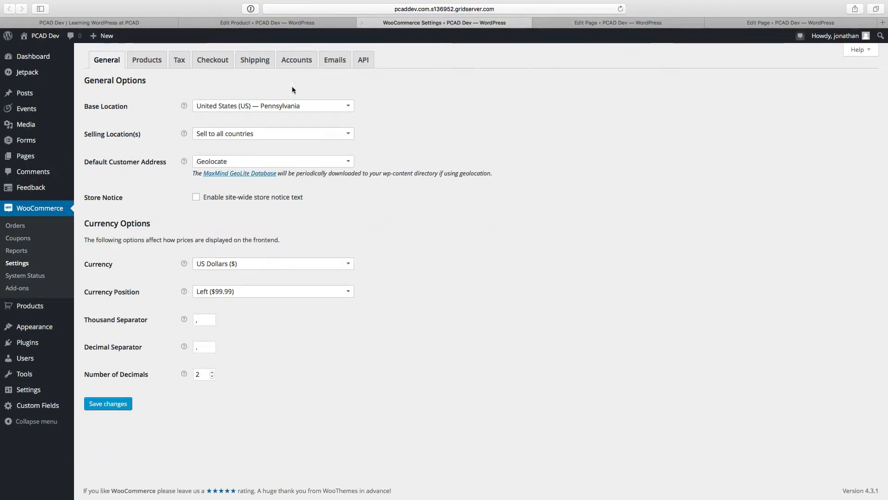
left_click(146, 63)
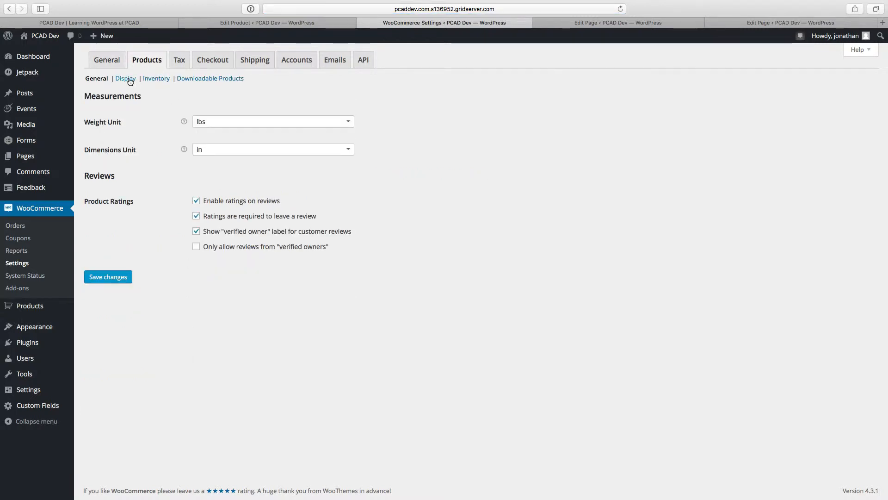
left_click(129, 79)
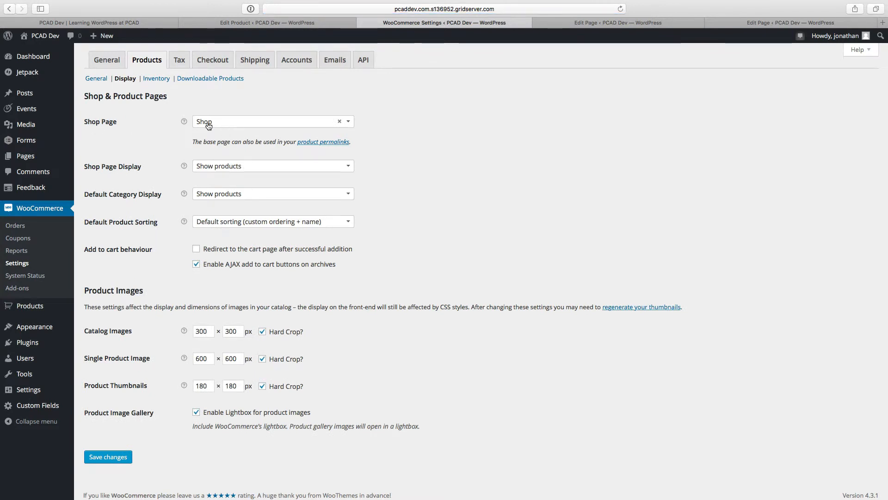
Step: Set the product permalink base to Shop base and save the permalink settings
left_click(314, 145)
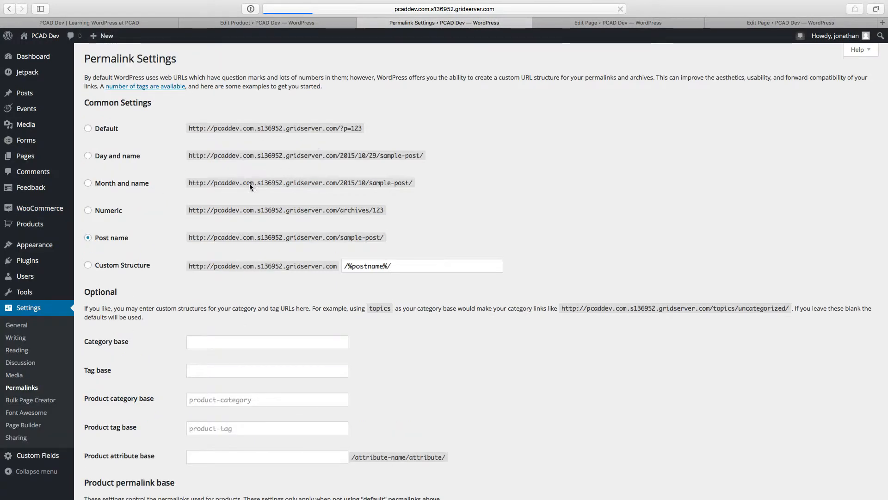
scroll(164, 290, "down", 5)
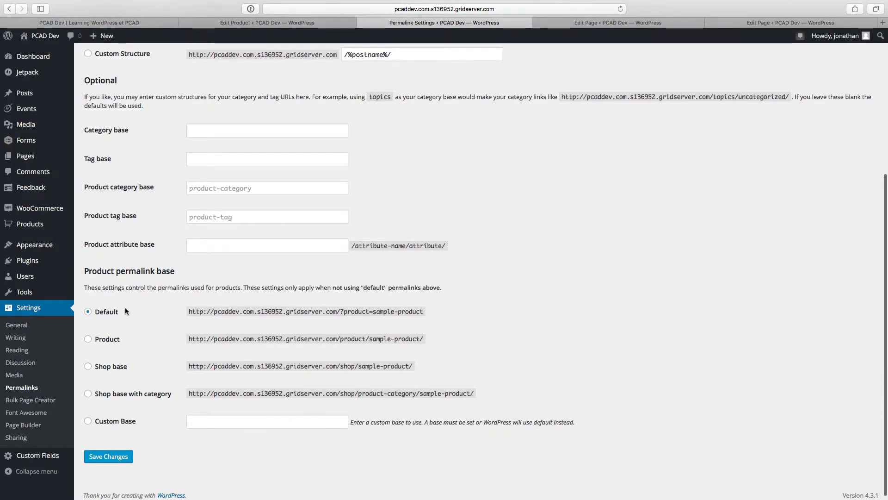
left_click(106, 366)
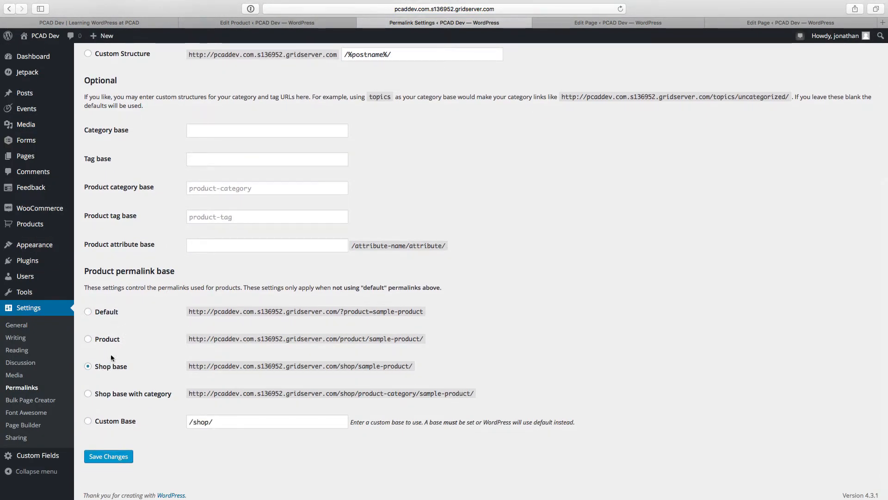
left_click(116, 460)
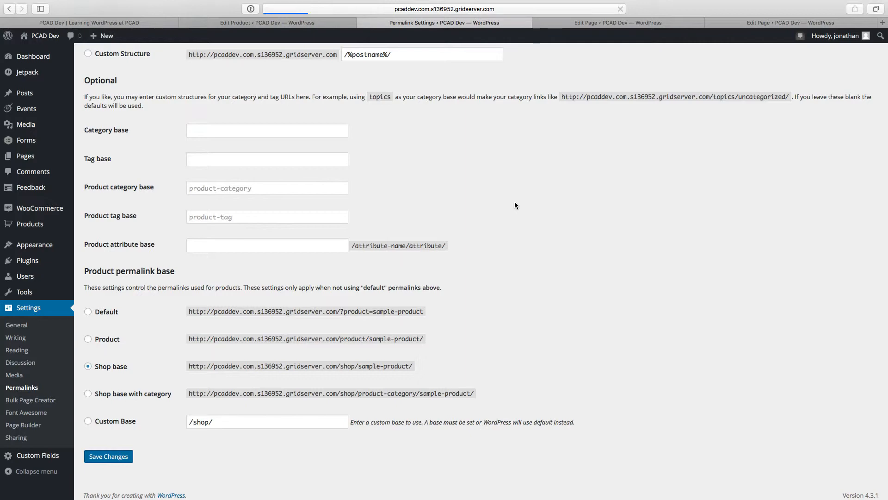
Step: Add the My Account, Checkout, Cart and Shop pages to the site's Main menu
mouse_move(2, 229)
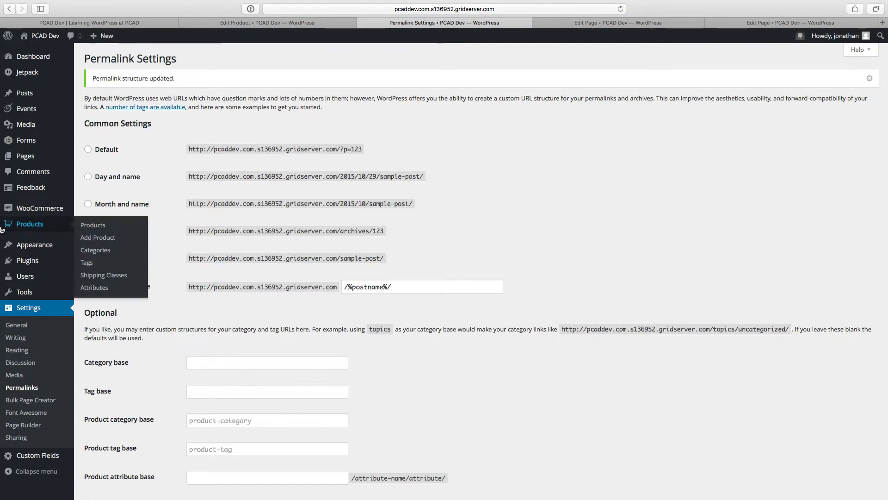
mouse_move(23, 243)
left_click(89, 284)
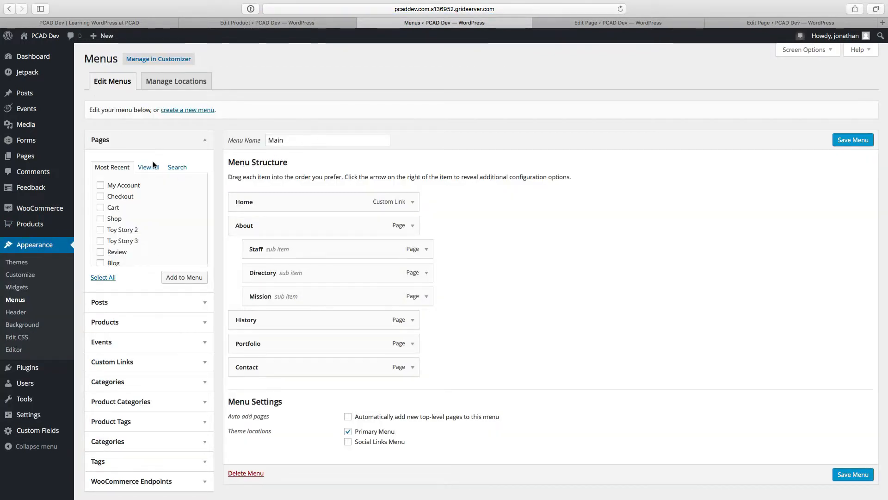
left_click(100, 186)
left_click(100, 197)
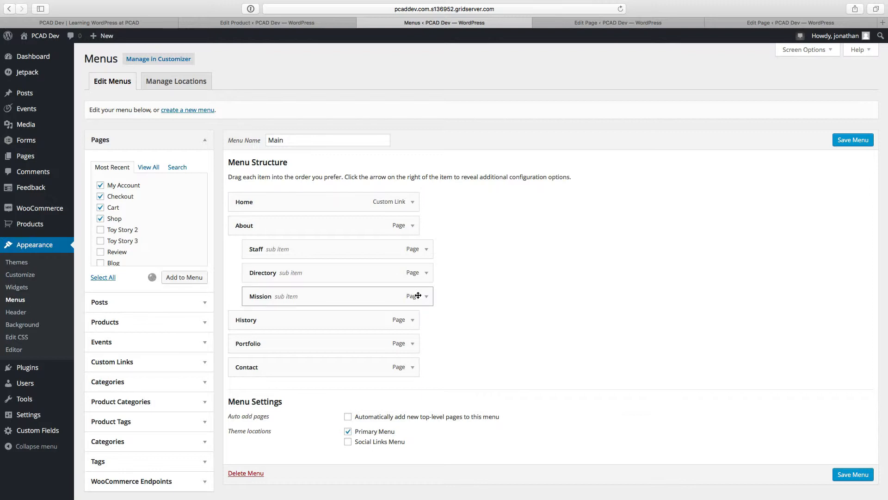
scroll(419, 296, "down", 2)
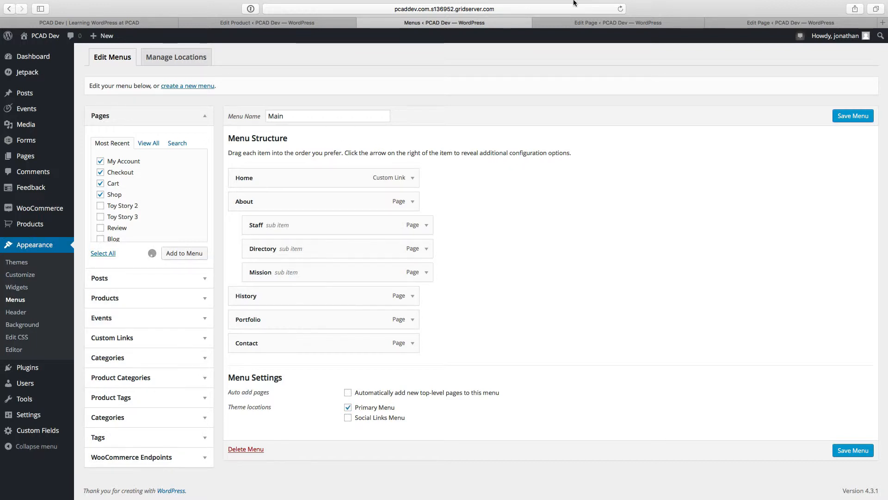
left_click(610, 5)
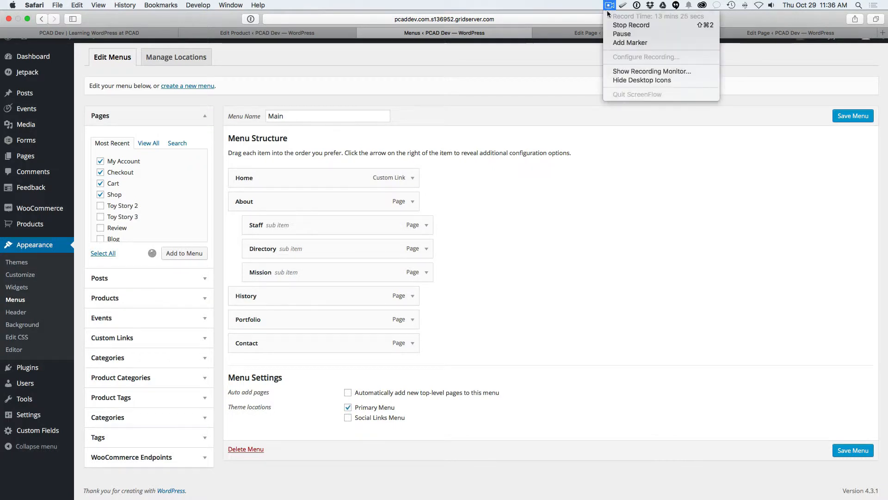
left_click(622, 34)
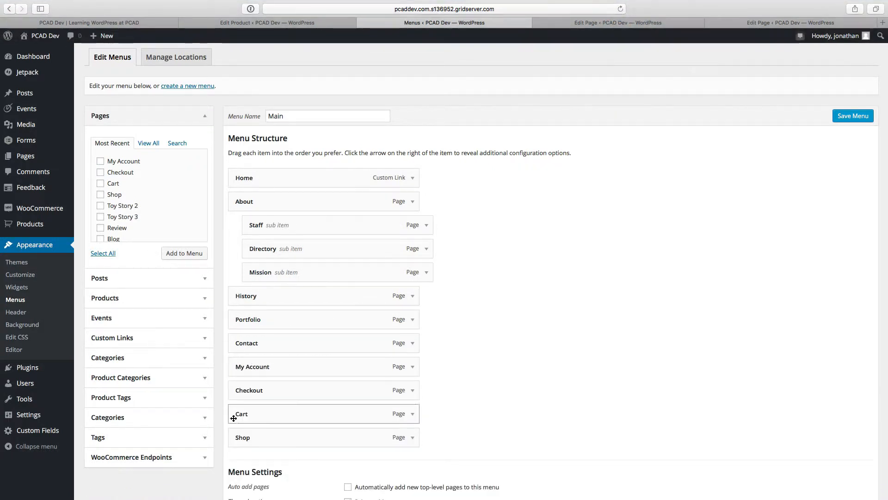
Step: Move Shop directly below Contact in the Main menu, nest Cart, Checkout and My Account under it, and save the menu
left_click_drag(247, 439, 259, 384)
left_click_drag(241, 414, 259, 389)
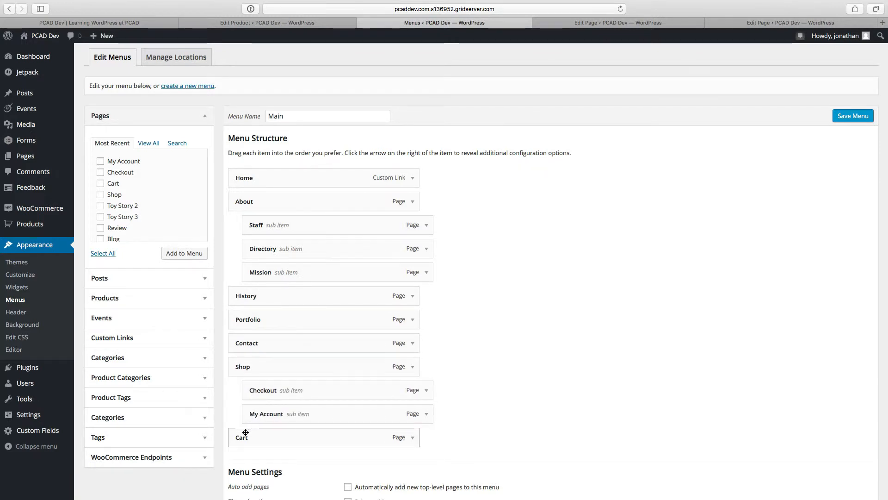
left_click_drag(244, 437, 258, 389)
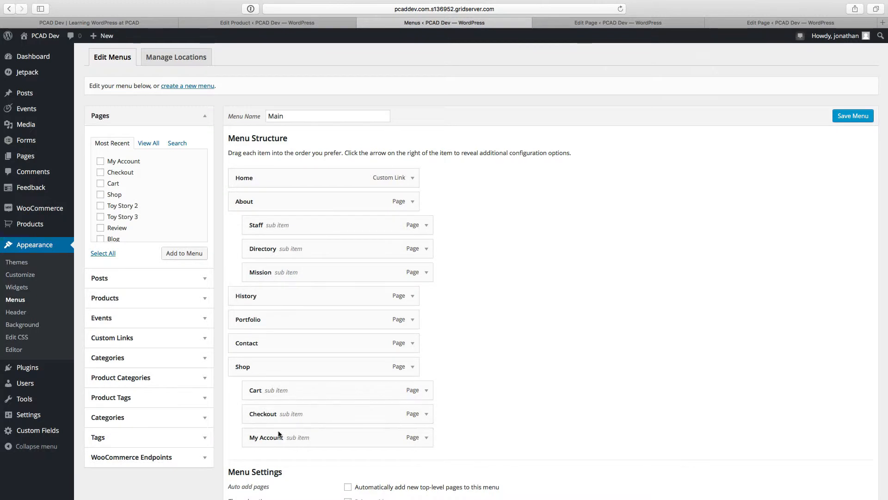
left_click(860, 114)
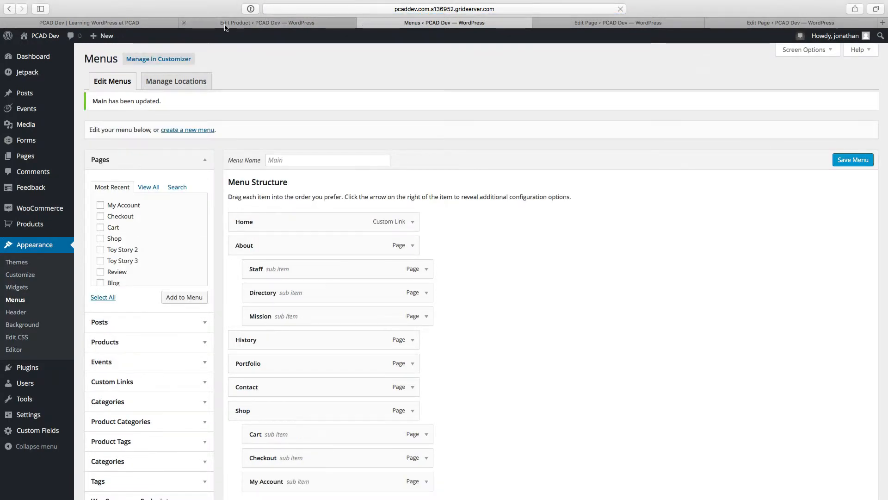
Step: Reload the site's front end, check the sub-items under Shop in the navigation and open the Shop page
left_click(147, 22)
key("super+r")
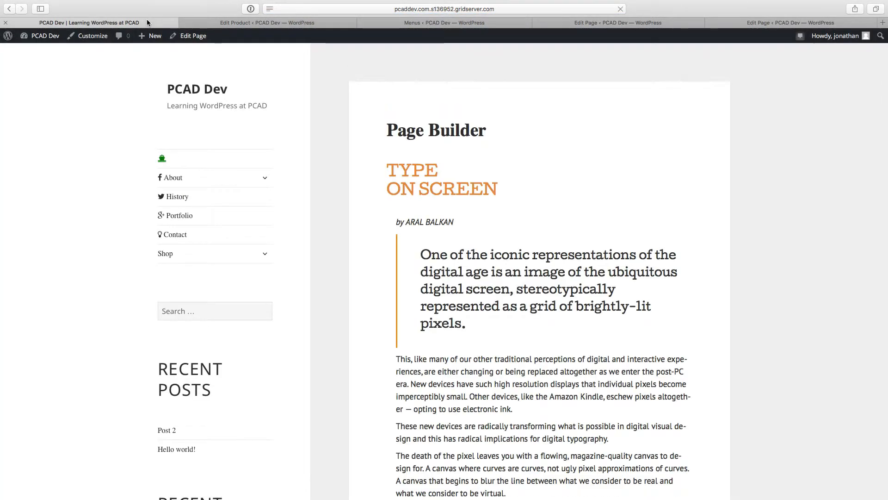
scroll(139, 91, "down", 1)
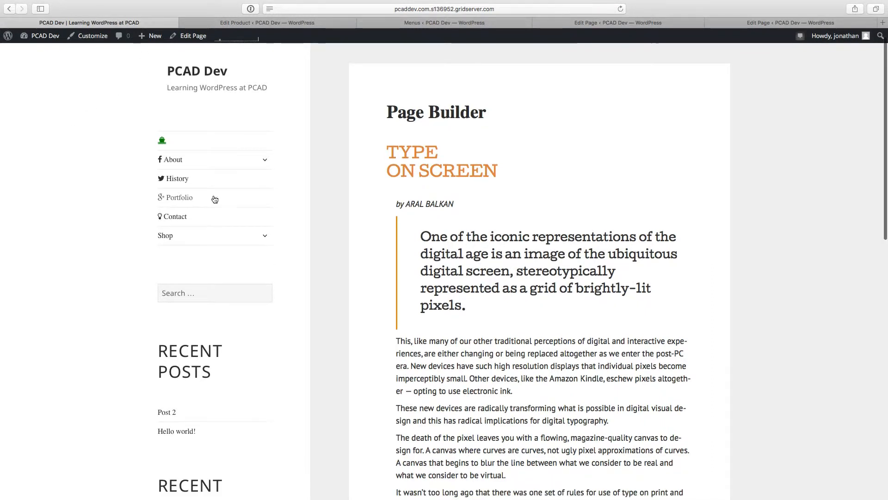
left_click(271, 238)
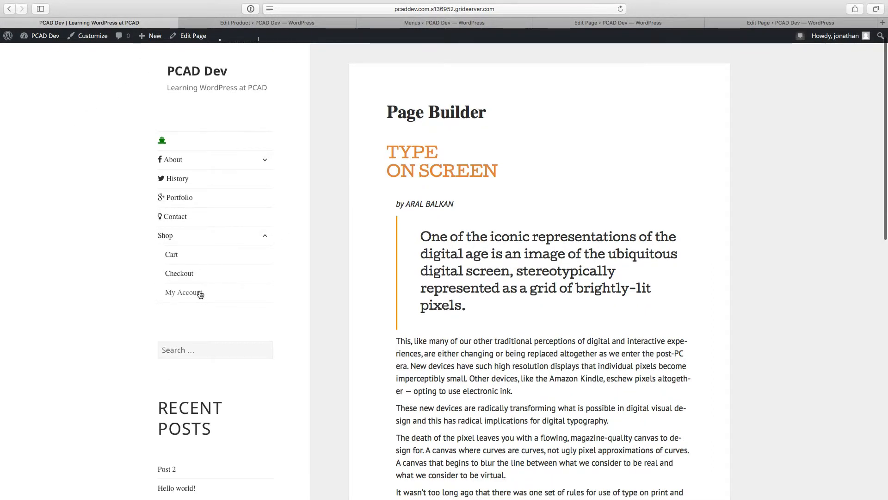
left_click(169, 240)
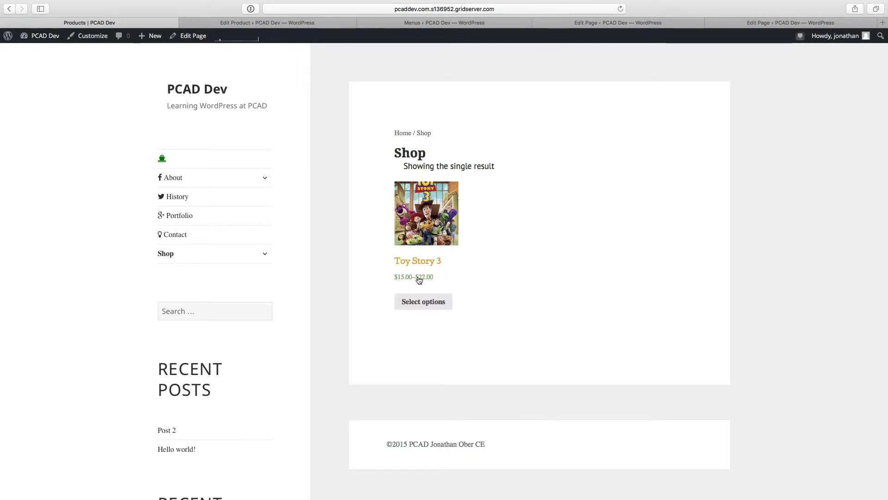
Step: Open the Toy Story 3 product page from the shop and look at its Type choices
left_click(417, 306)
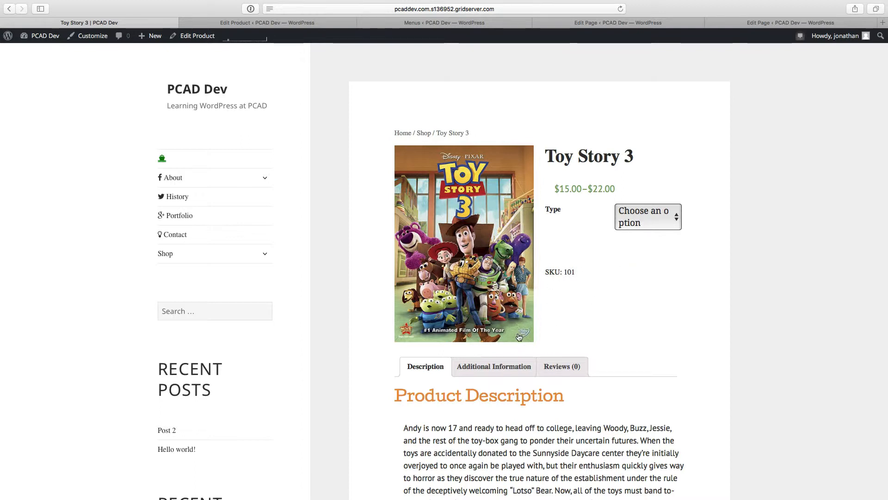
left_click(628, 215)
left_click(603, 258)
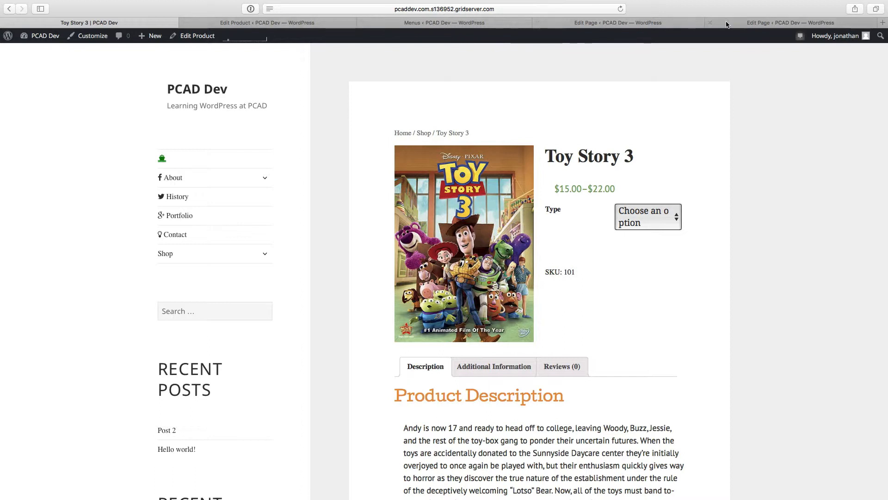
left_click(610, 6)
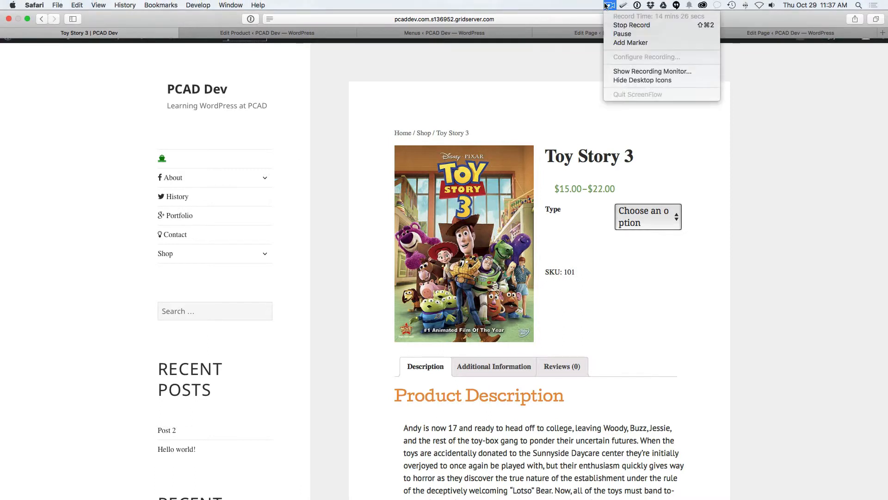
left_click(620, 34)
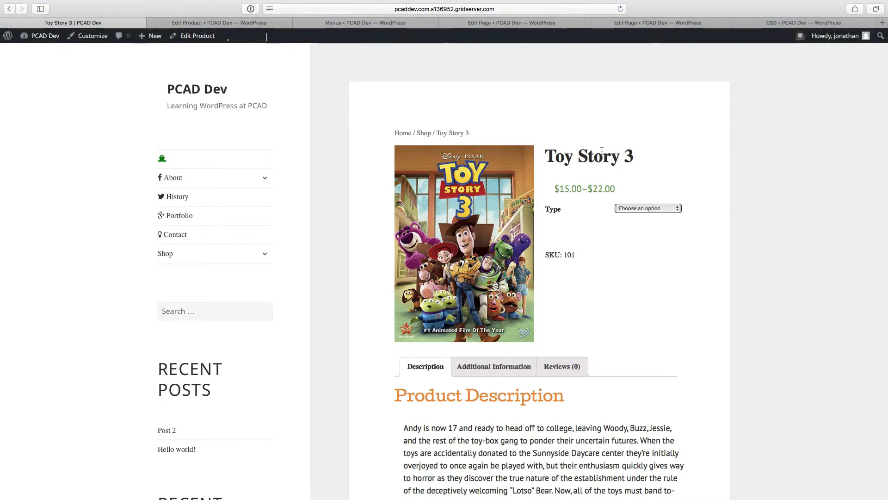
Step: Preview the DVD, Bluray and Bluray Director's Cut variations of Toy Story 3, ending with Bluray selected
left_click(637, 209)
left_click(626, 209)
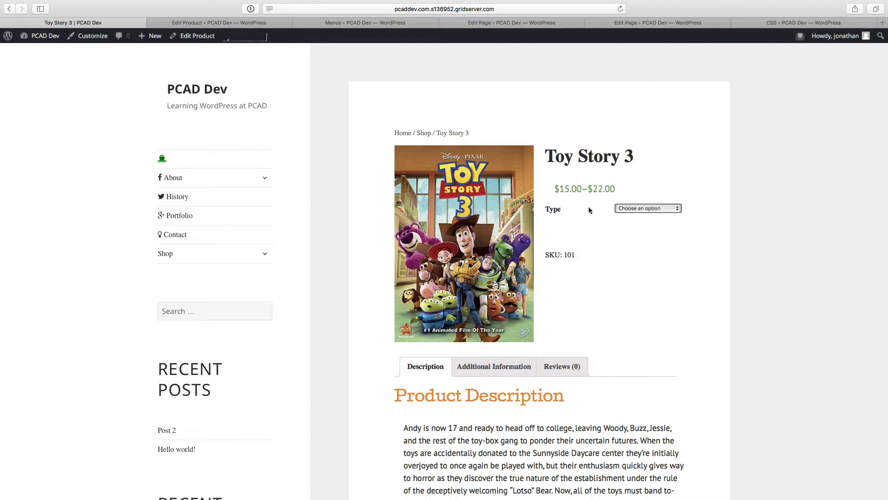
left_click(647, 210)
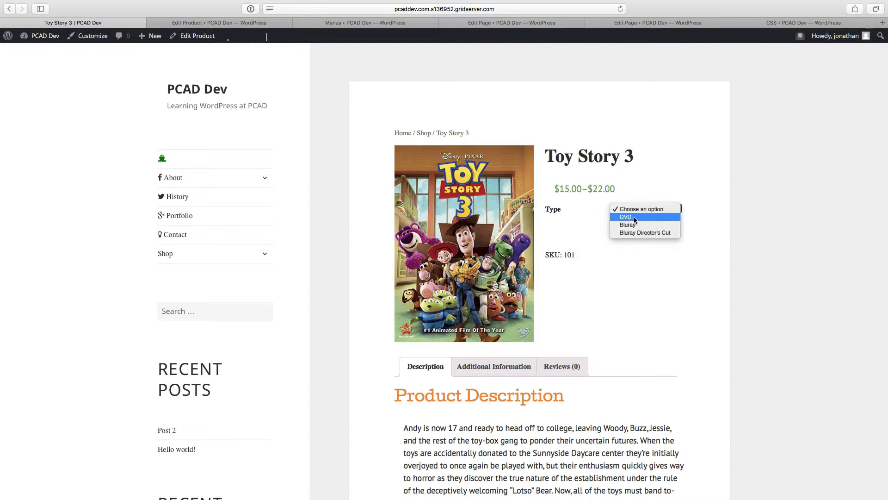
left_click(636, 217)
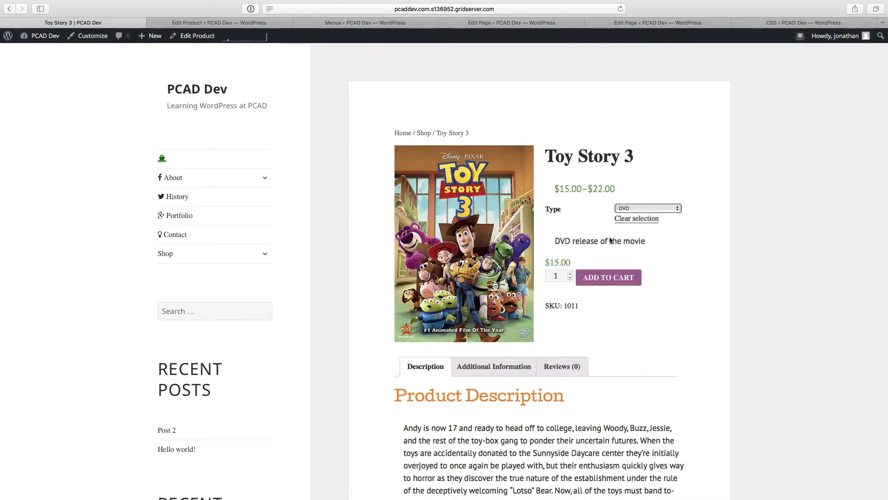
left_click(652, 208)
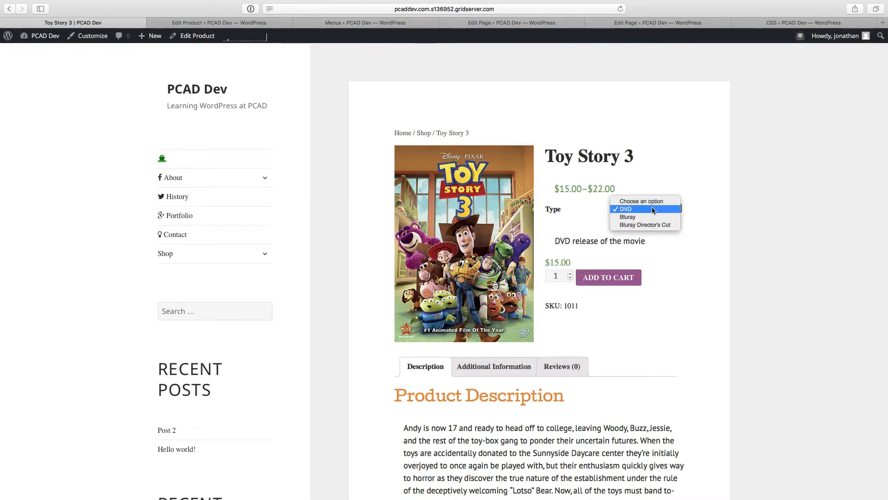
left_click(650, 218)
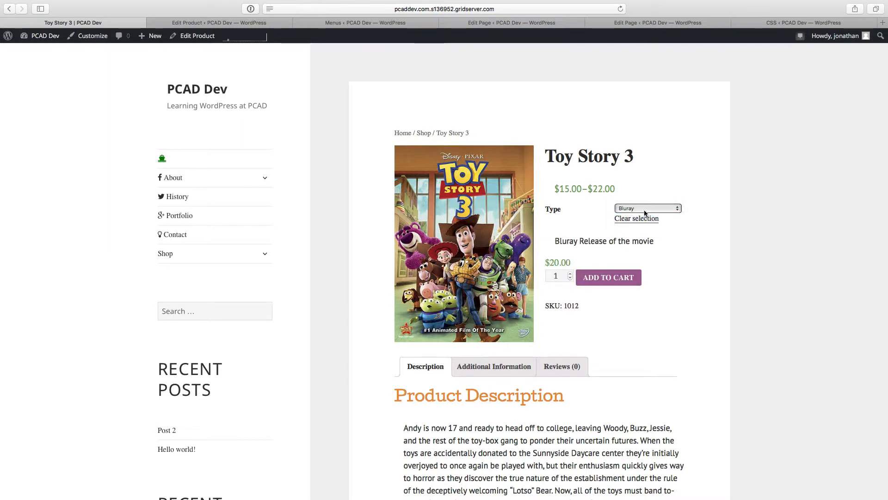
left_click(646, 212)
left_click(645, 217)
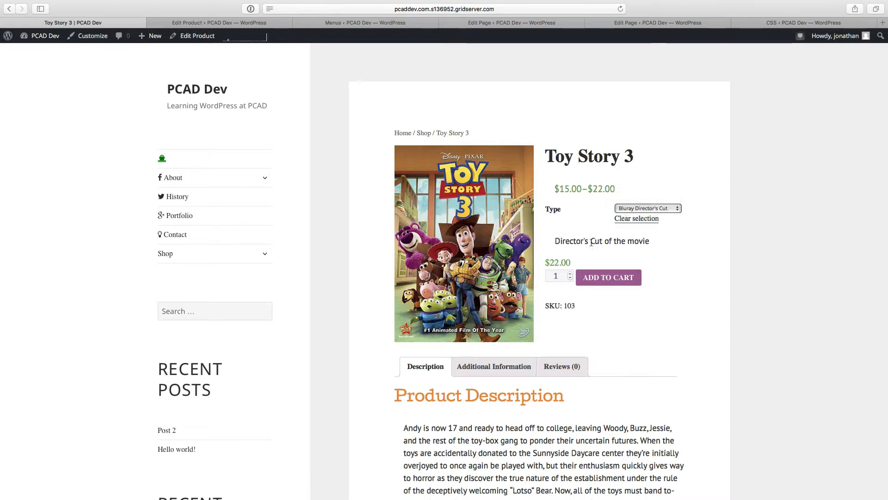
left_click(646, 209)
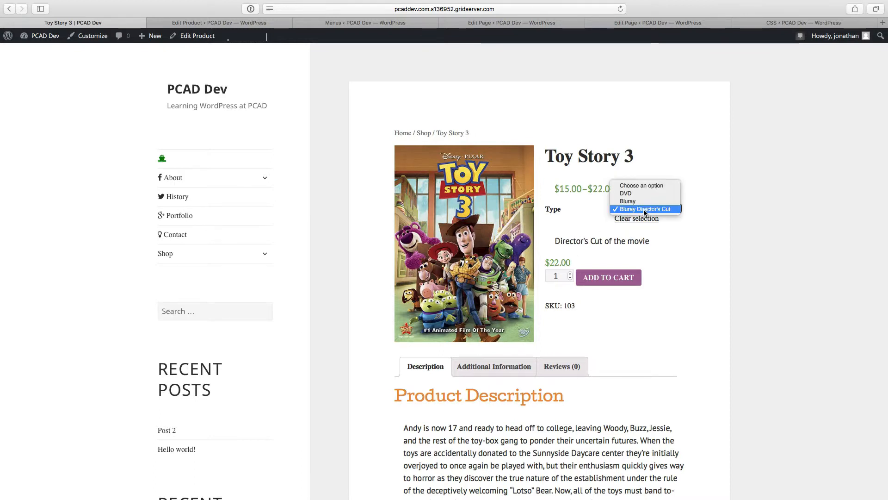
left_click(640, 202)
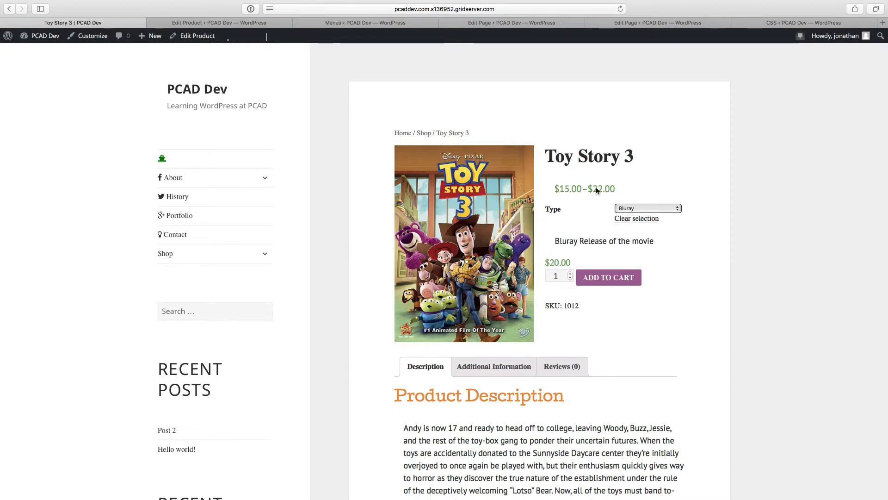
Step: Review the description, additional information and reviews sections of the Toy Story 3 product page
scroll(619, 179, "down", 5)
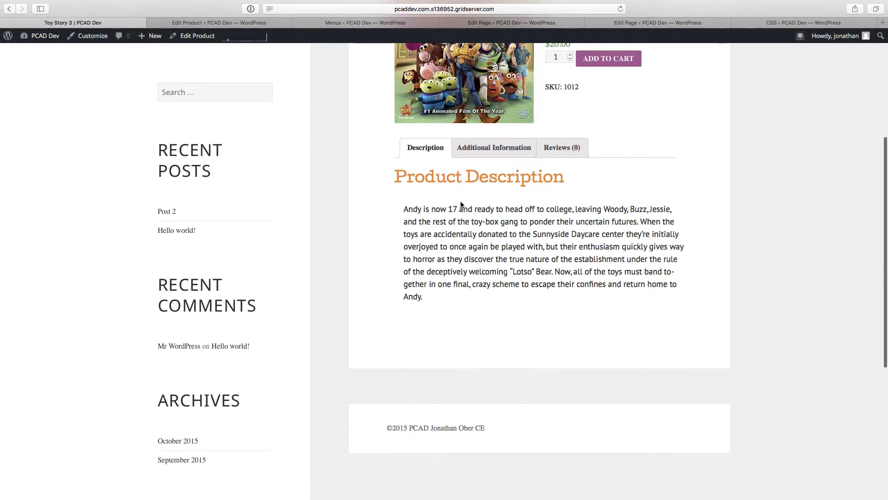
left_click(490, 150)
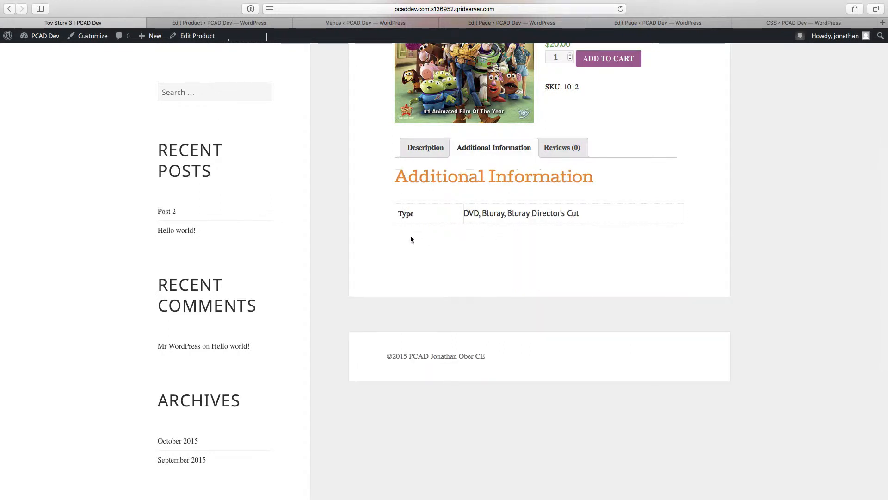
left_click(572, 149)
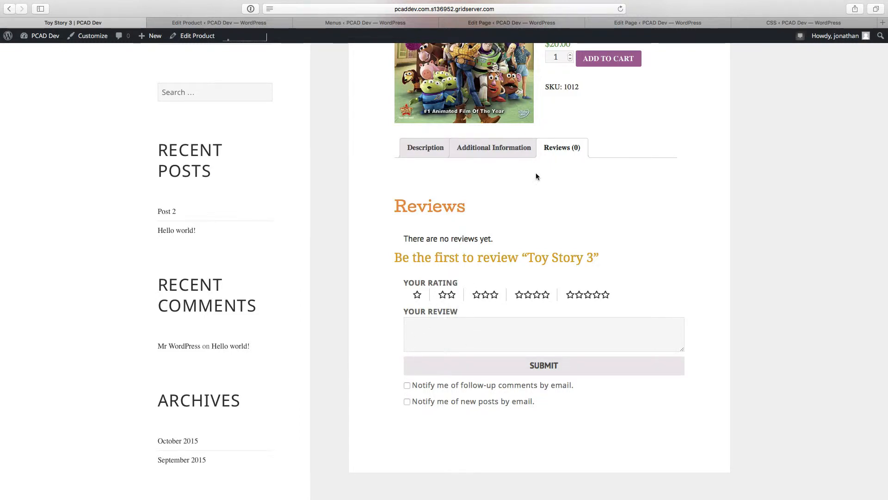
scroll(536, 173, "up", 5)
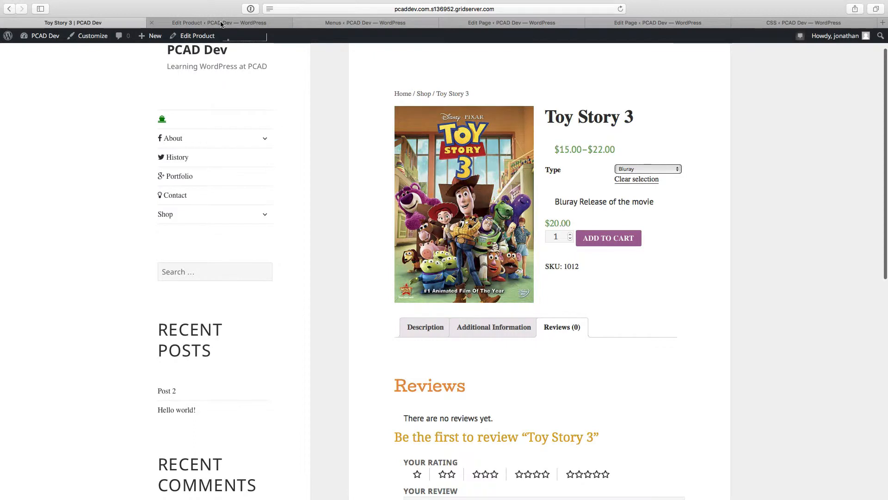
Step: Hide the Reviews box on the Toy Story 3 product edit screen and update the product
left_click(221, 23)
scroll(463, 160, "down", 5)
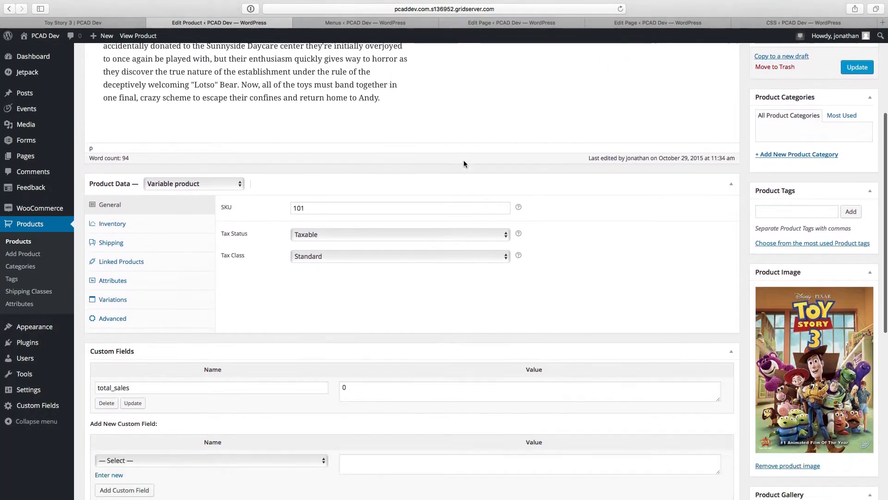
scroll(463, 160, "down", 8)
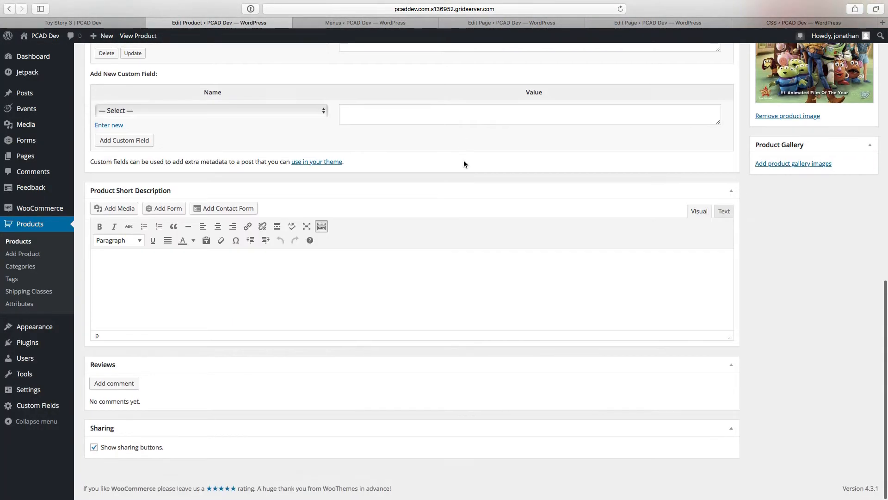
scroll(769, 70, "up", 15)
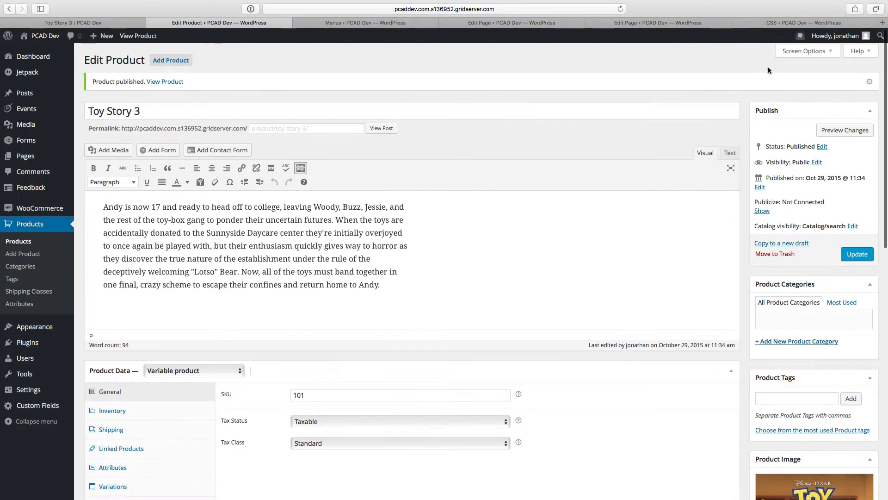
left_click(807, 51)
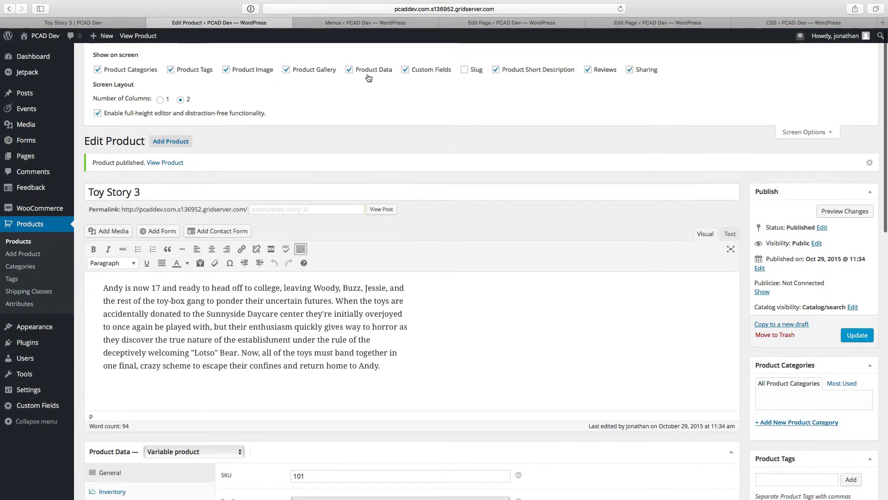
left_click(590, 70)
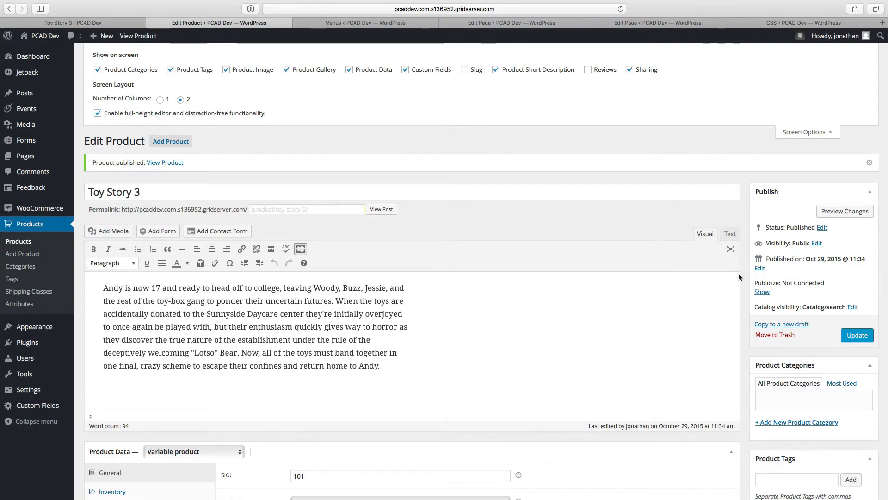
left_click(857, 335)
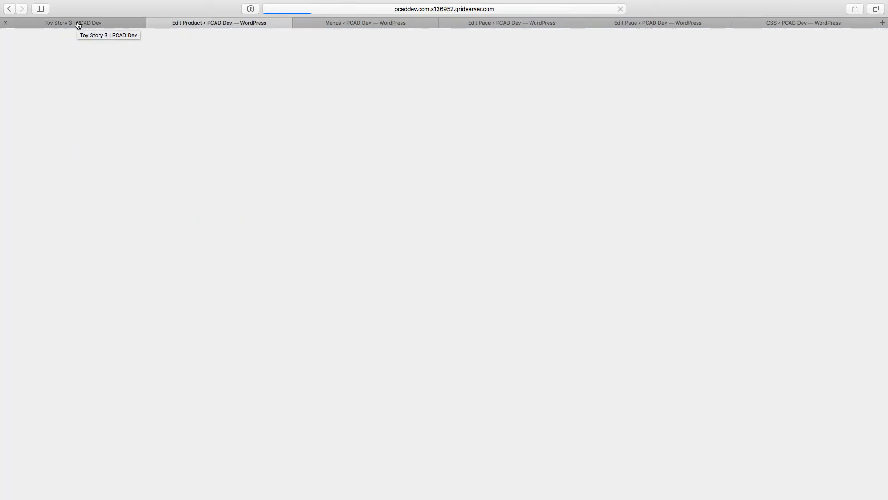
Step: Return to the Toy Story 3 product page and switch to the Chrome window showing the same product
left_click(78, 24)
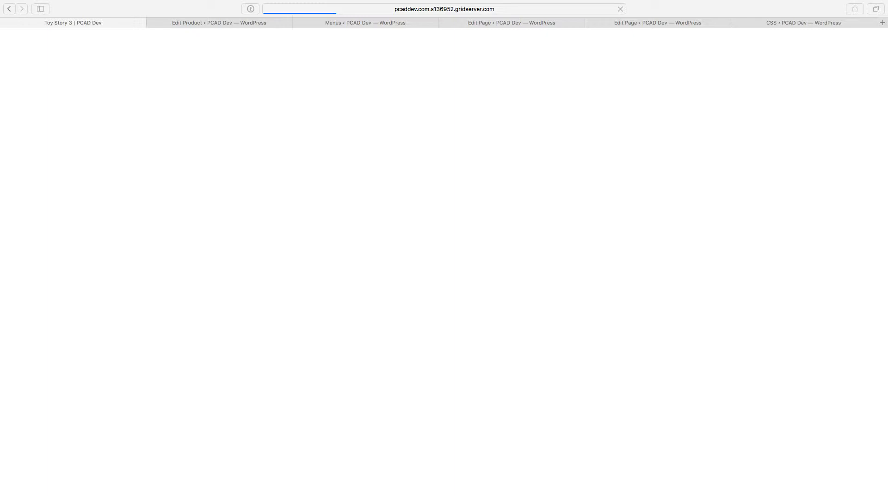
key("ctrl+Right")
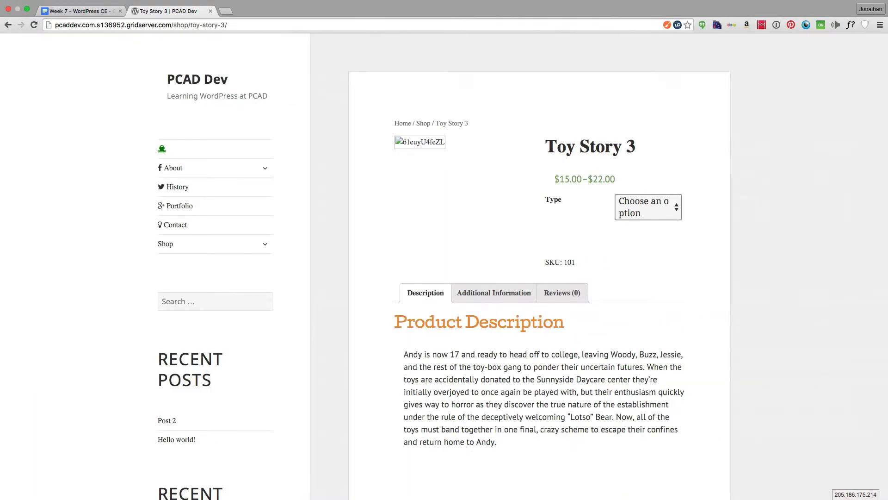
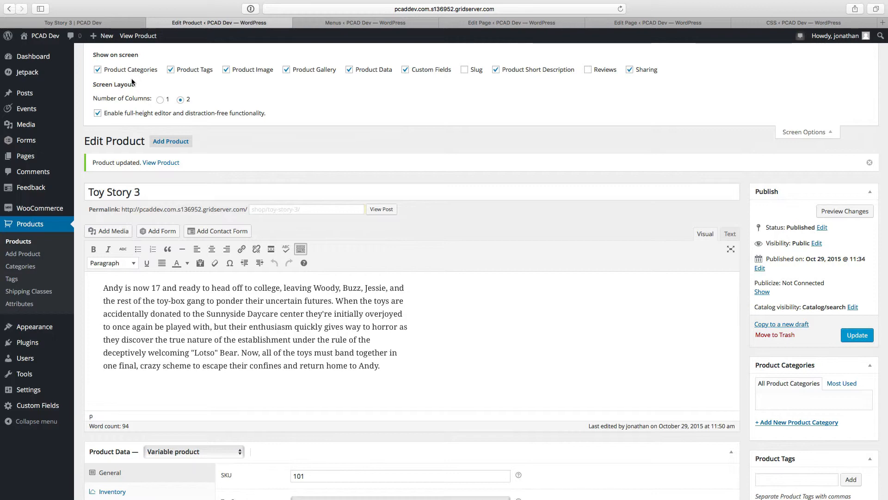
Step: Show the Reviews box on the Toy Story 3 product edit screen and go to it below the short description
left_click(588, 69)
scroll(562, 117, "down", 10)
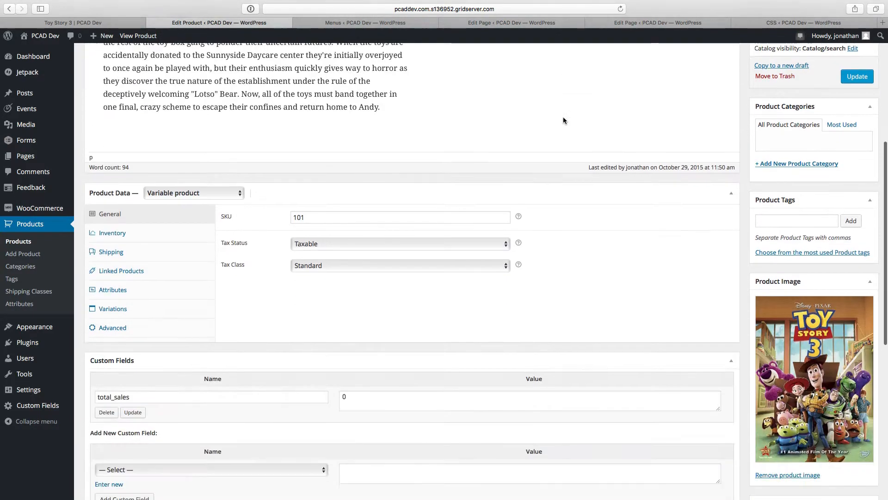
scroll(338, 276, "down", 3)
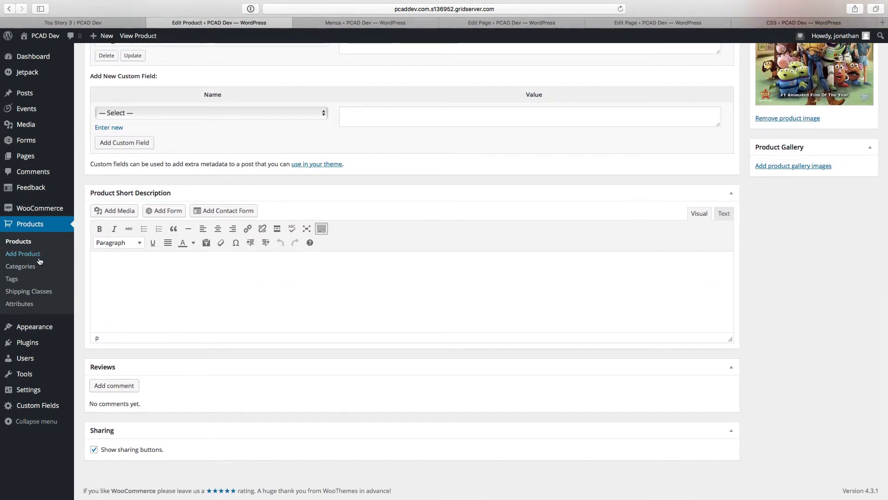
Step: Open the WooCommerce settings in a separate browser tab and switch to it
mouse_move(49, 209)
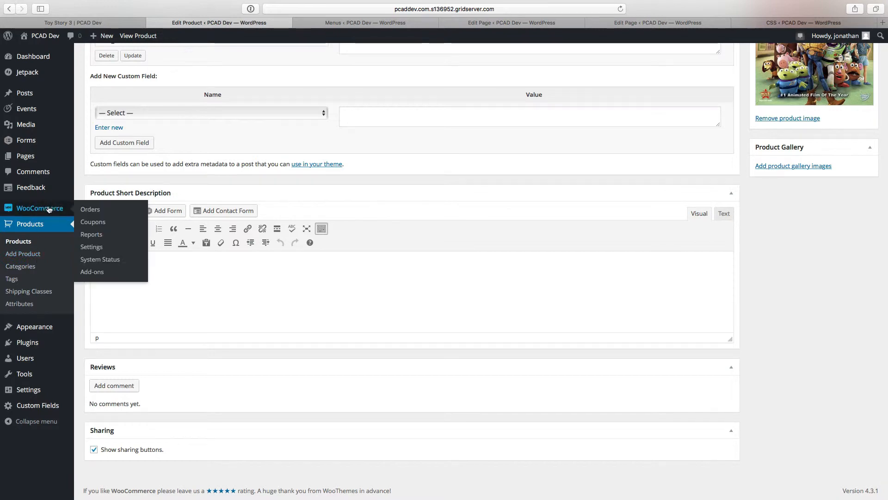
left_click(95, 247, "super")
left_click(435, 24)
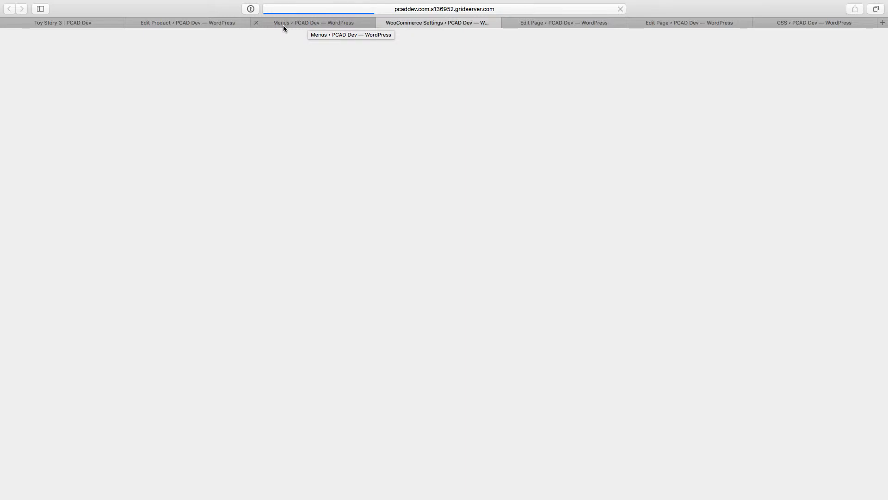
Step: Inspect the loading WooCommerce settings page in the network, debugger and console views, and close the inspector
right_click(331, 184)
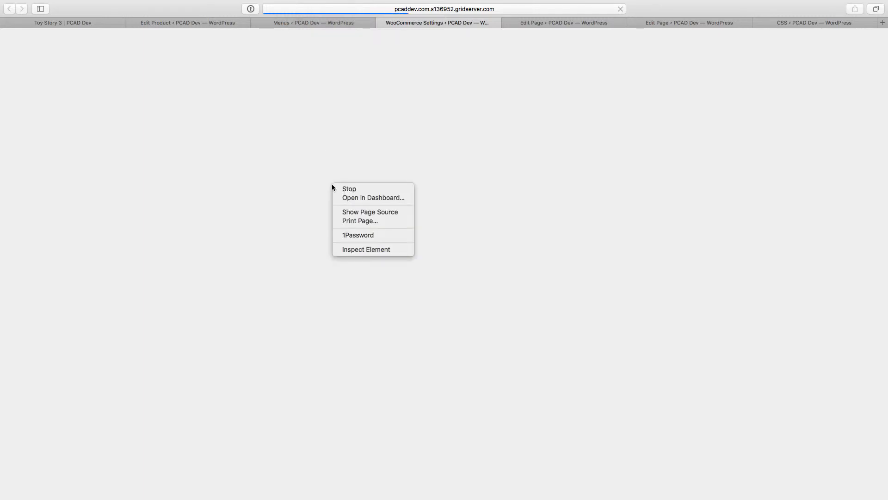
left_click(351, 249)
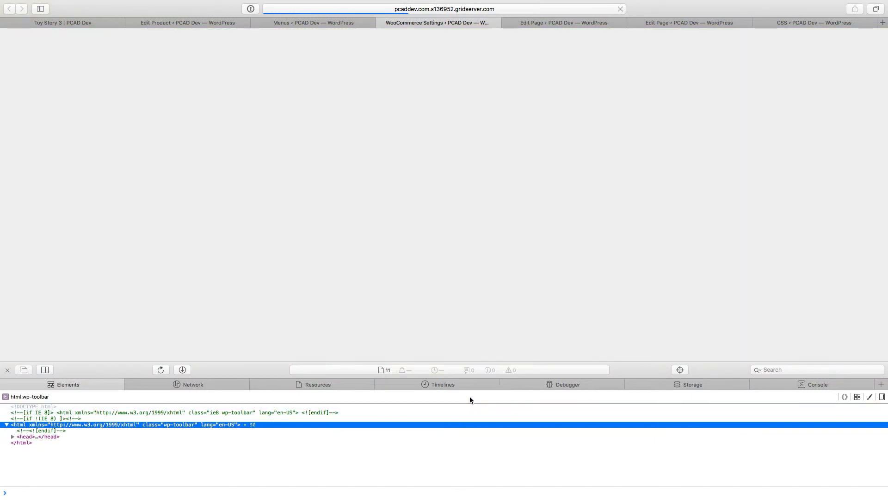
left_click(177, 382)
left_click(553, 384)
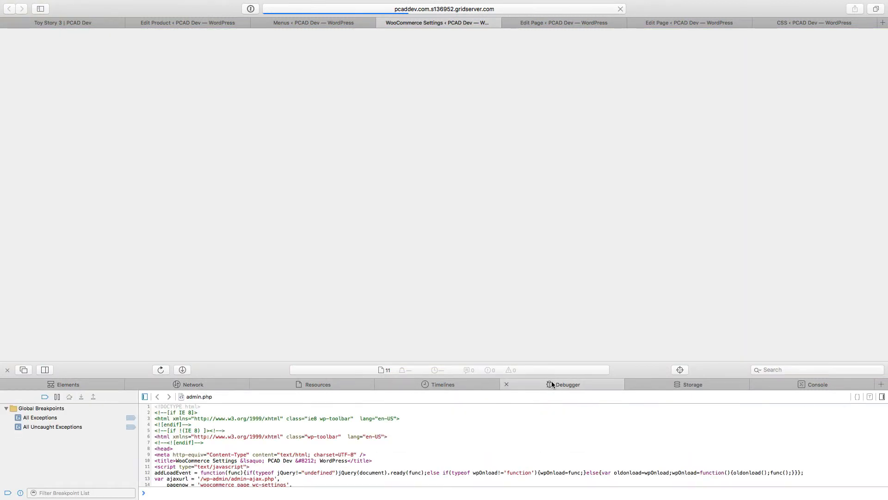
left_click(787, 384)
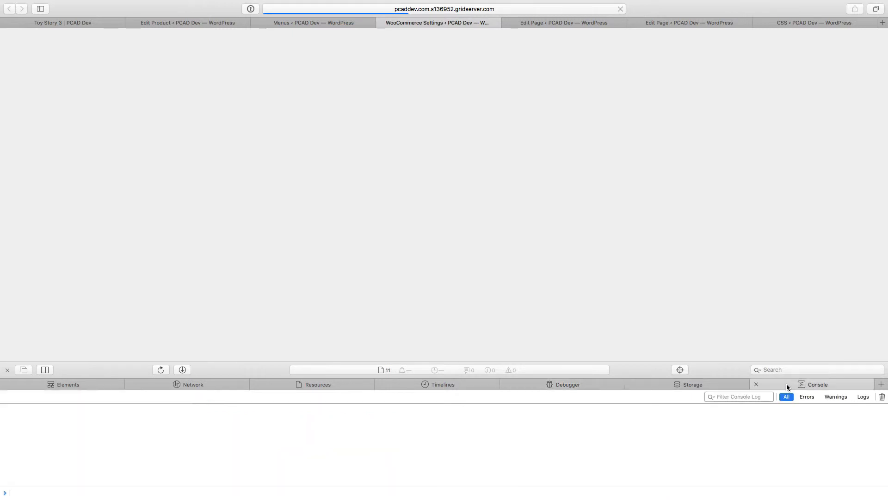
left_click(6, 369)
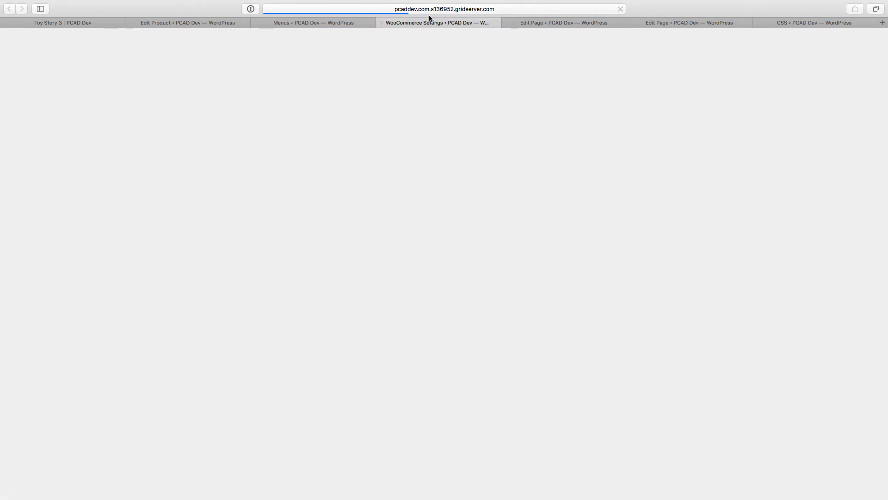
Step: Close the Menus page and look over the screen options and product data on the Toy Story 3 product edit screen
left_click(293, 21)
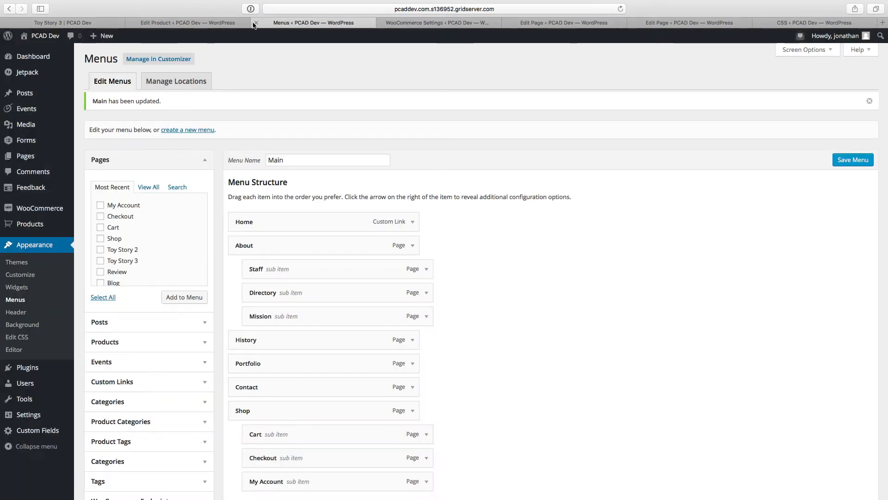
left_click(256, 23)
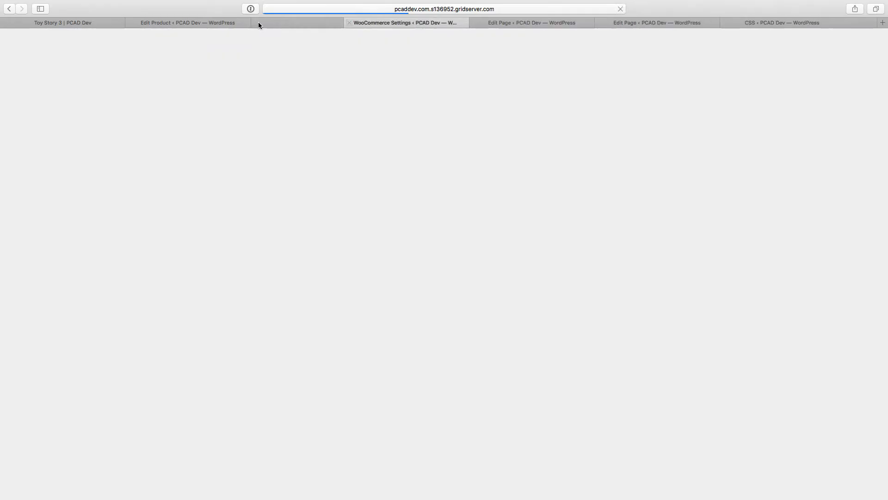
left_click(201, 22)
scroll(147, 153, "up", 15)
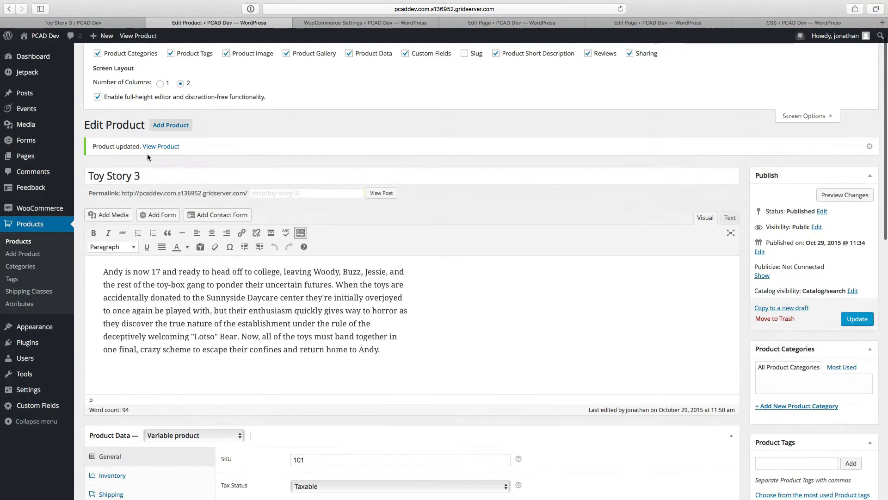
scroll(147, 157, "up", 1)
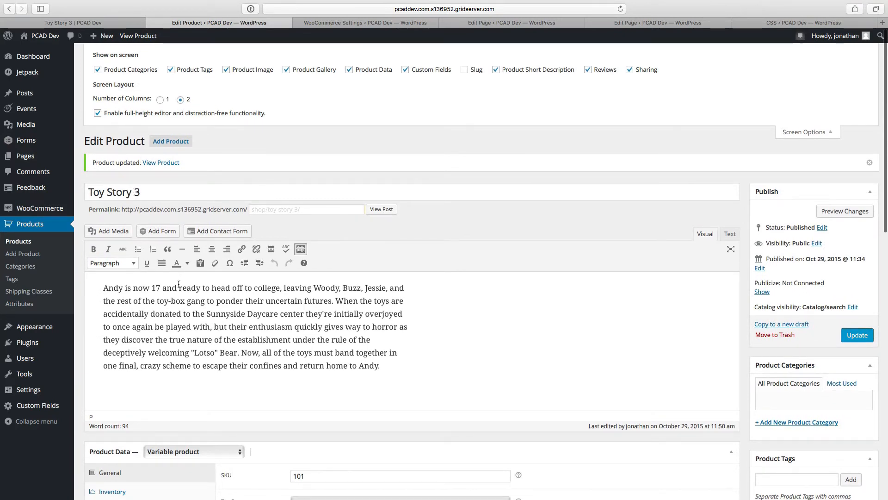
scroll(179, 284, "down", 10)
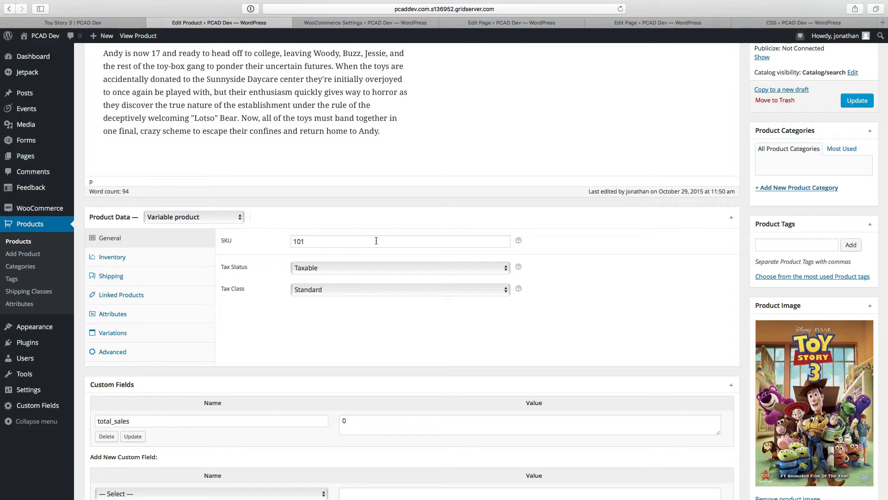
scroll(284, 127, "up", 11)
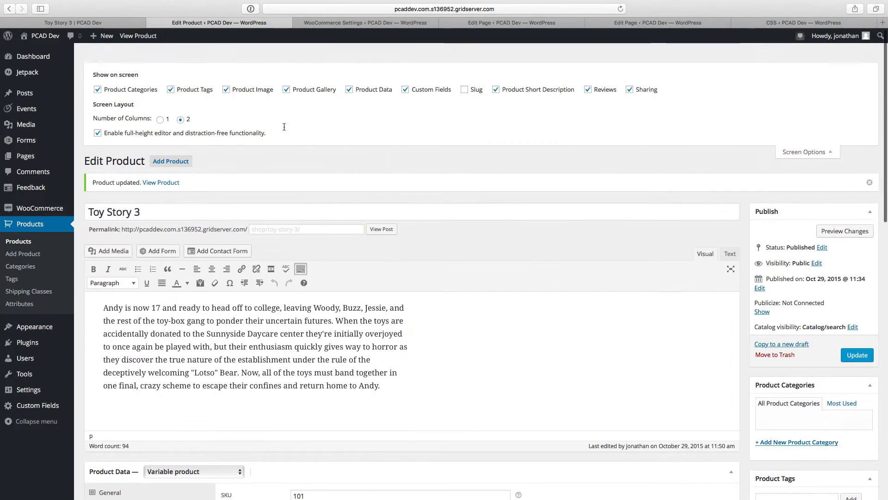
scroll(284, 127, "down", 1)
Step: Start a new product and title it Toy Story 2
left_click(165, 143)
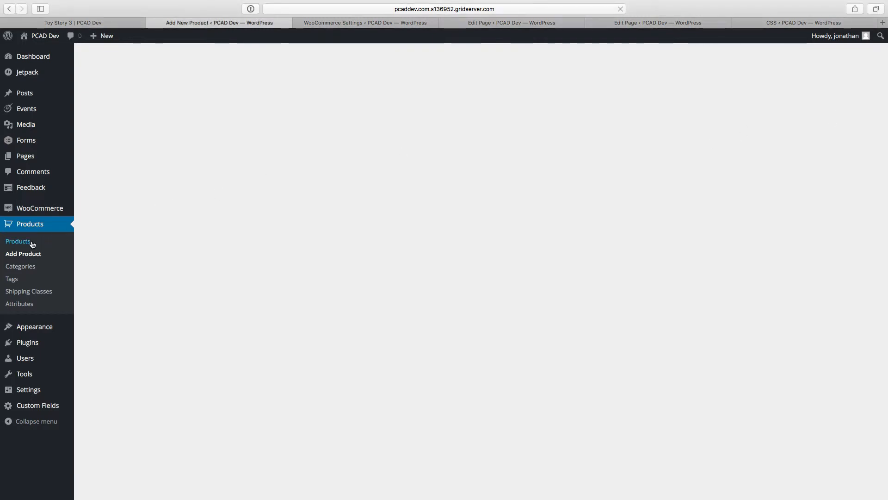
left_click(18, 256)
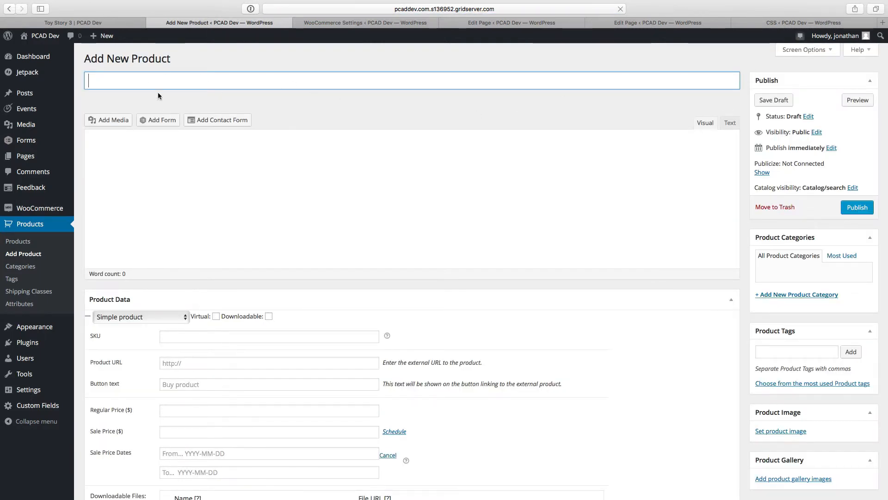
type("Toy Story 2")
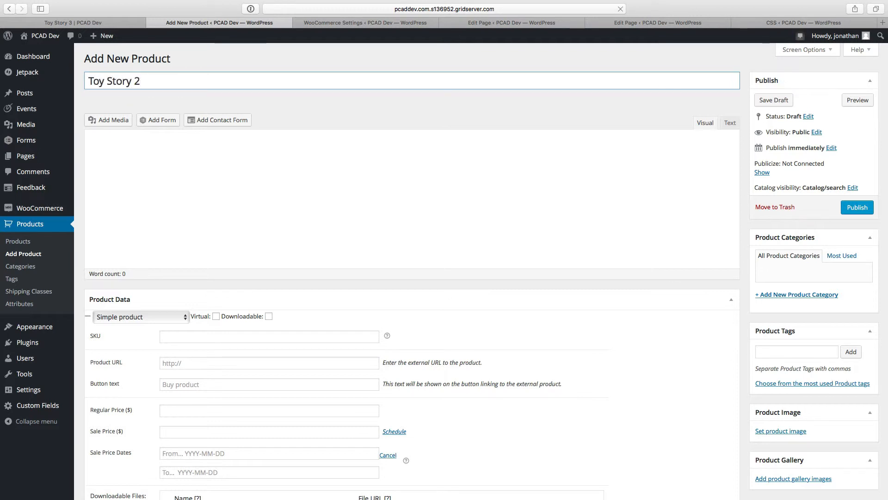
key("Tab")
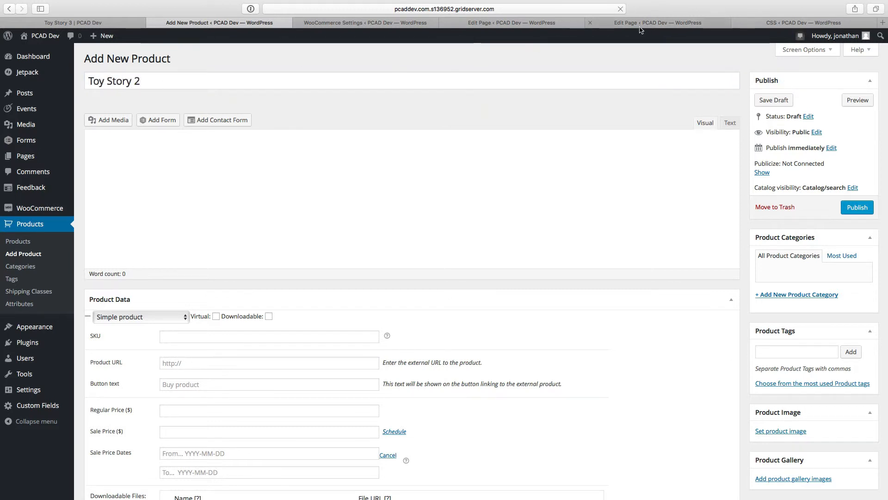
Step: Close the Toy Story 3 review page, copy the Toy Story 2 review page's body text and return to the new product form
left_click(603, 26)
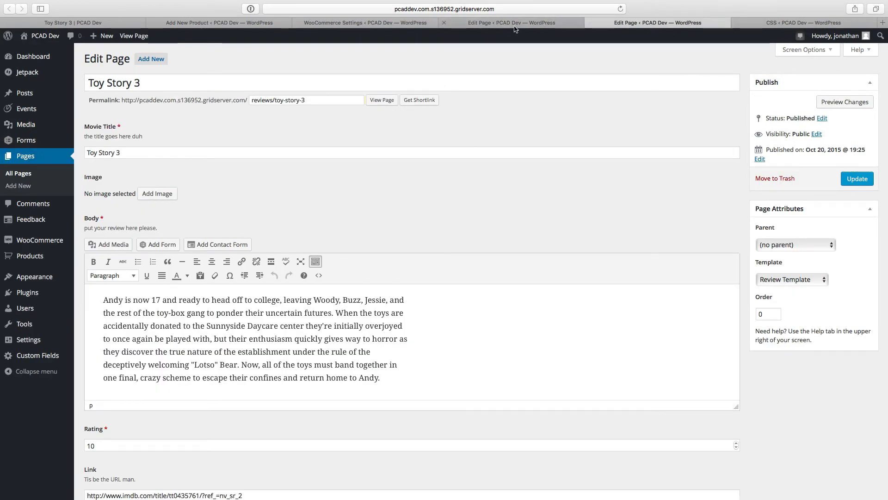
key("super+w")
left_click(552, 23)
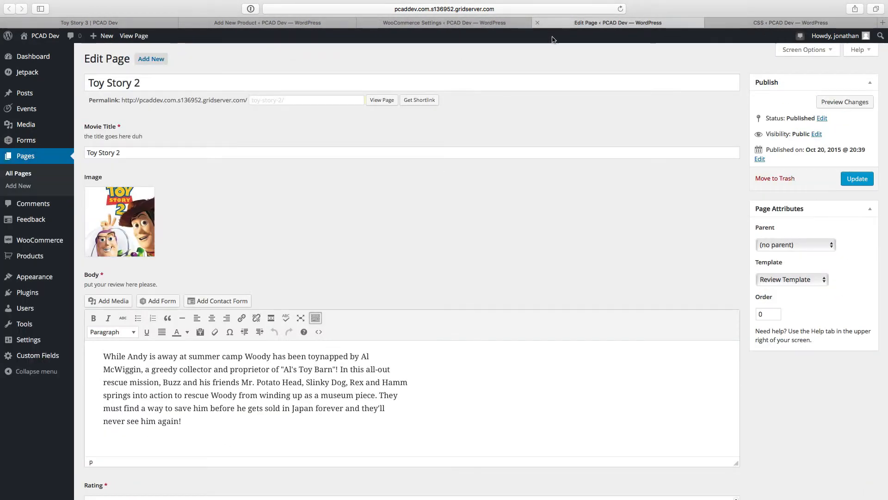
triple_click(245, 380)
left_click(324, 23)
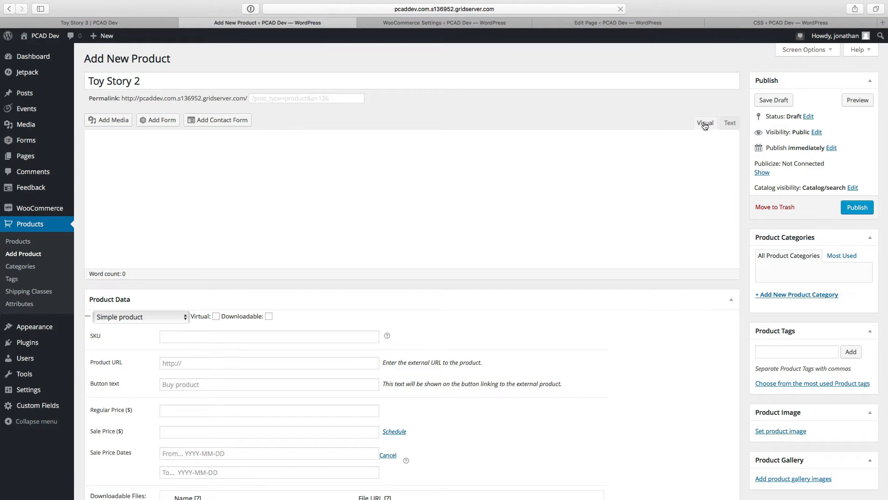
Step: Save the Toy Story 2 product as a draft and reopen it from the products list
scroll(363, 272, "down", 5)
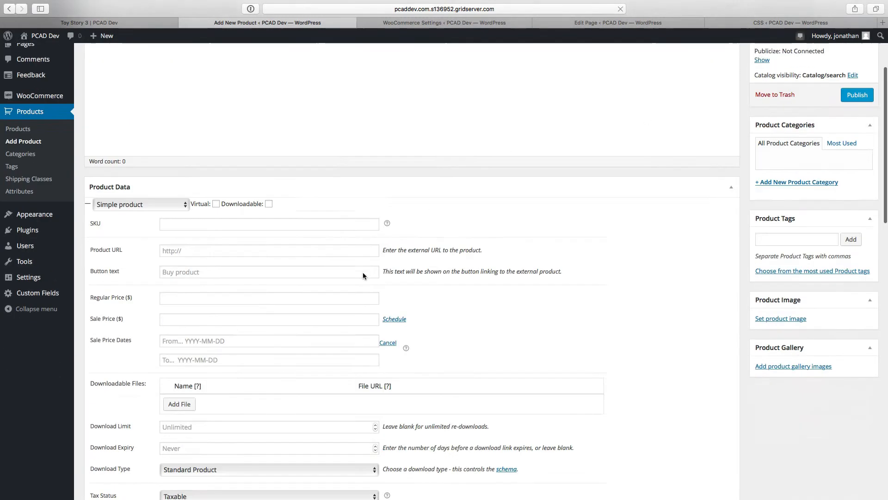
scroll(363, 272, "up", 5)
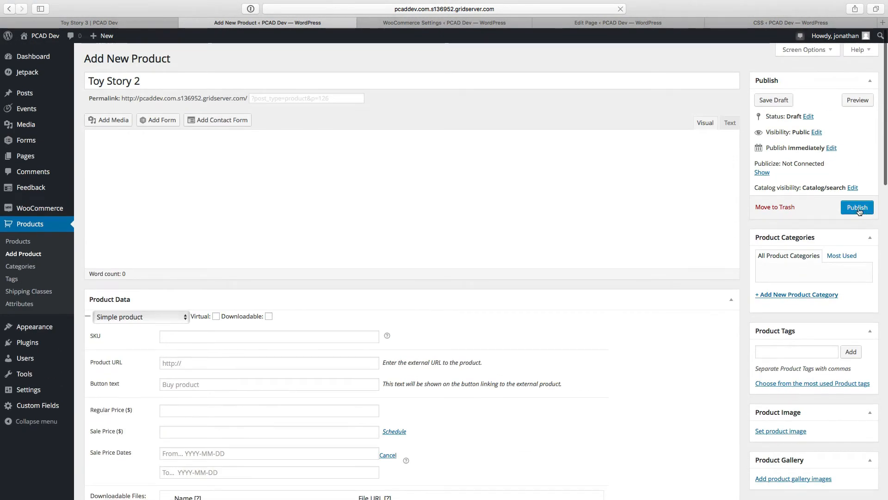
left_click(772, 100)
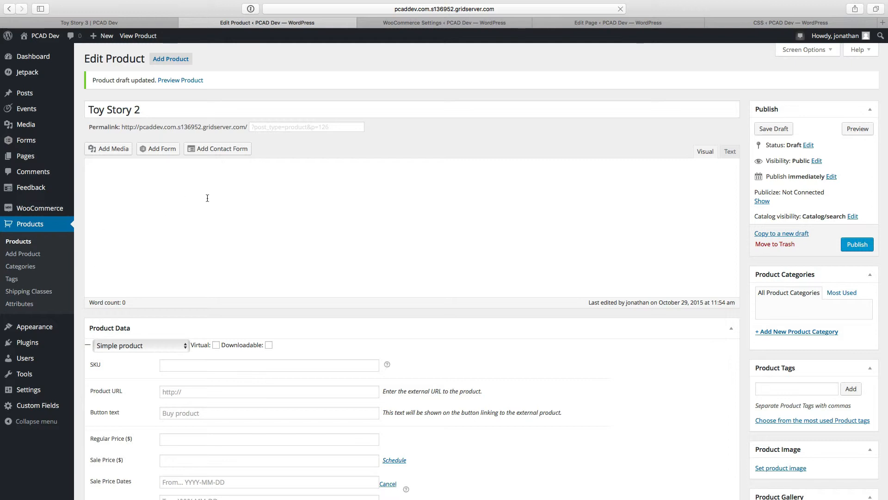
left_click(17, 243)
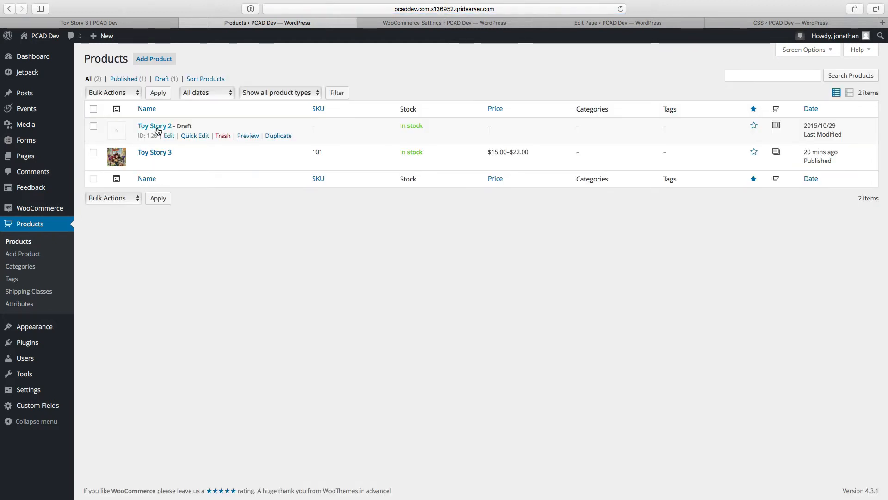
left_click(156, 129)
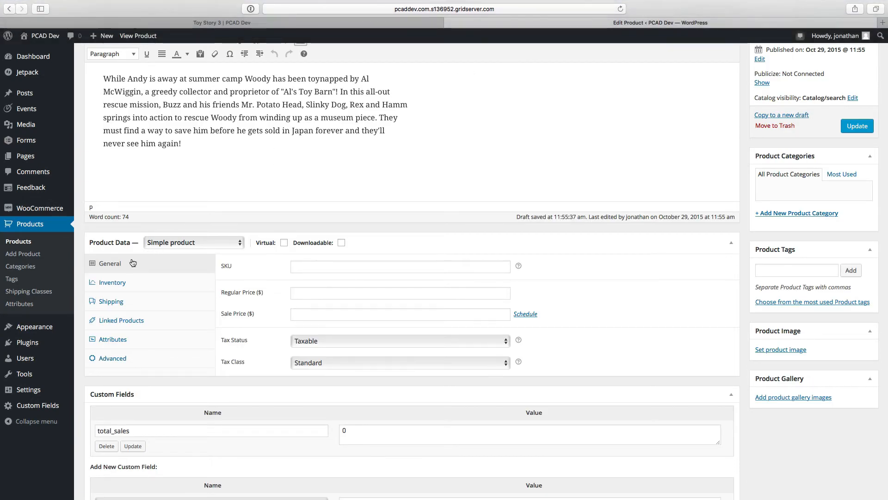
Step: Give the Toy Story 2 product the SKU 201, a regular price of $20 and a sale price of $16
left_click(310, 266)
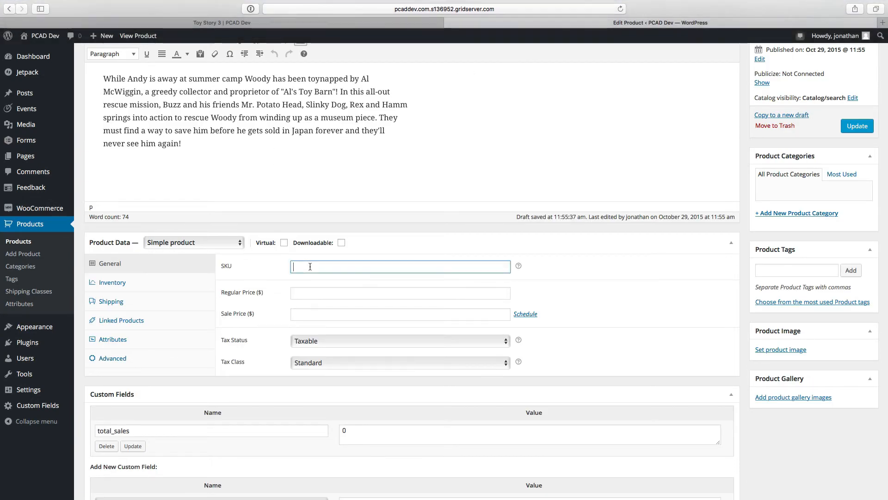
type("201")
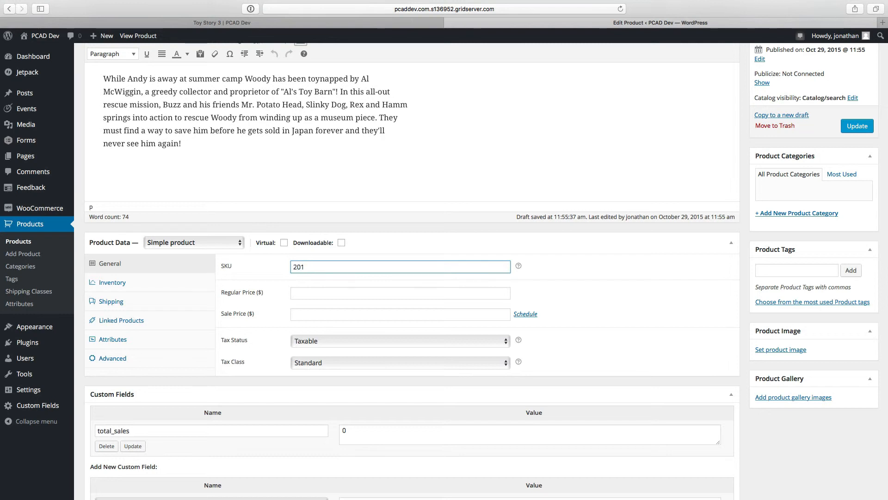
left_click(307, 295)
type("20")
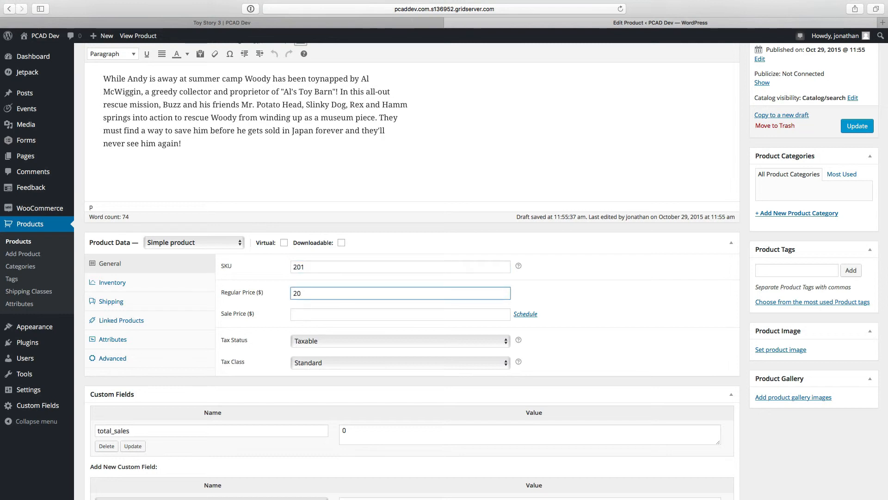
left_click(303, 312)
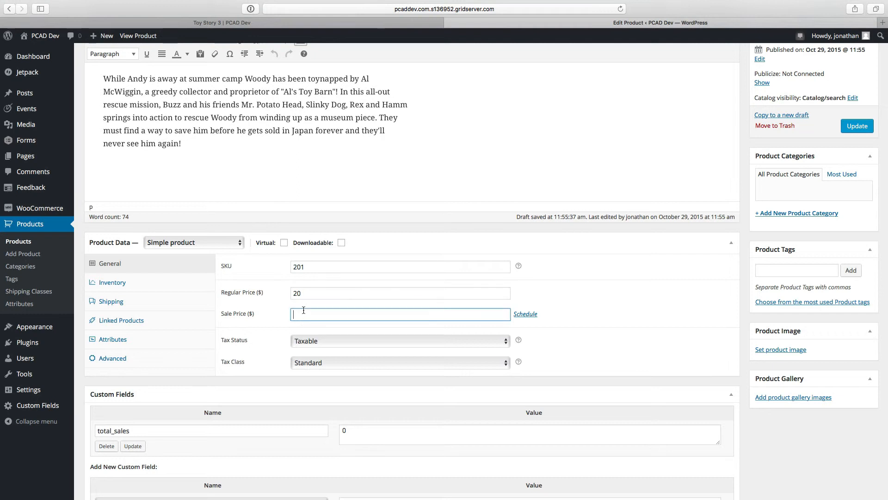
type("16")
scroll(259, 308, "down", 3)
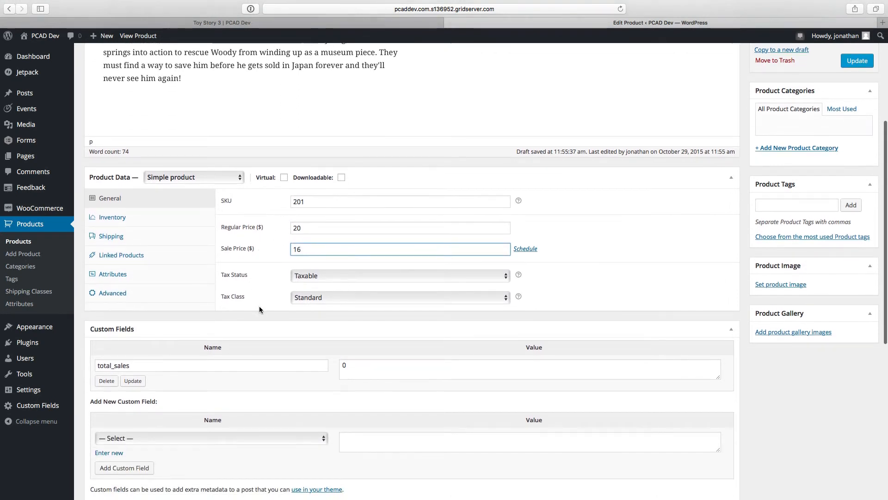
Step: Set Toy_Story_2.jpg from the media library as the product image
left_click(782, 285)
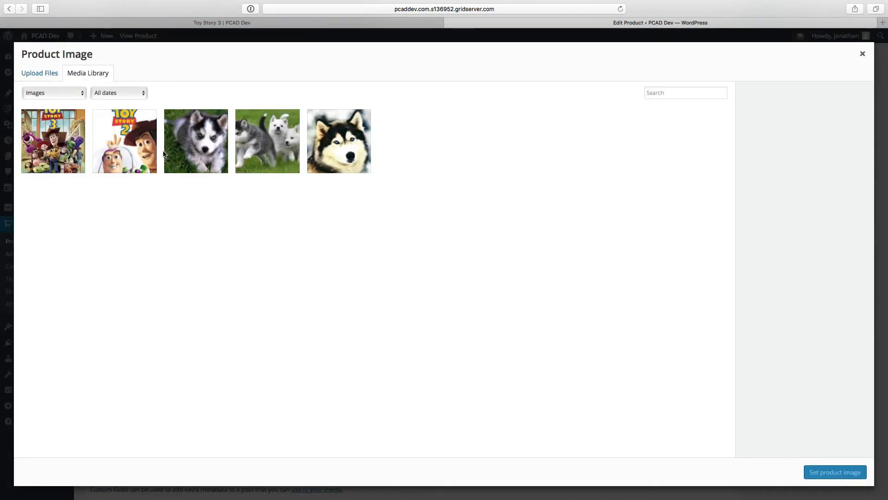
left_click(124, 143)
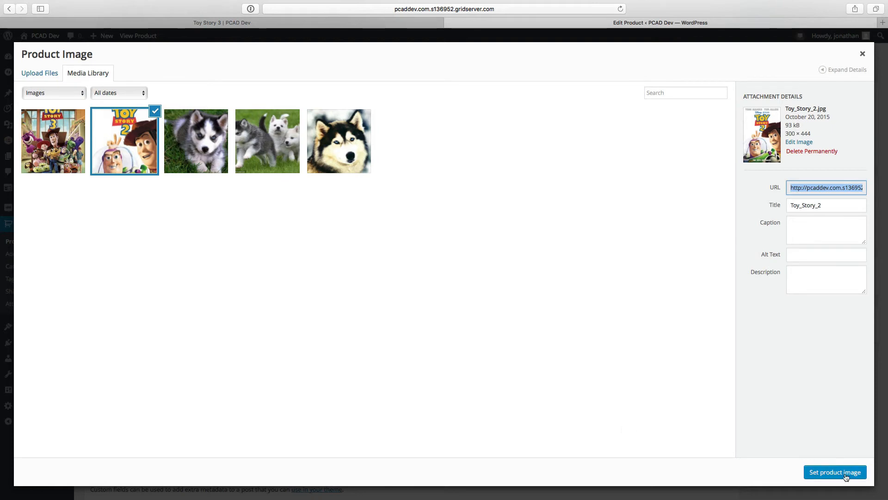
left_click(843, 473)
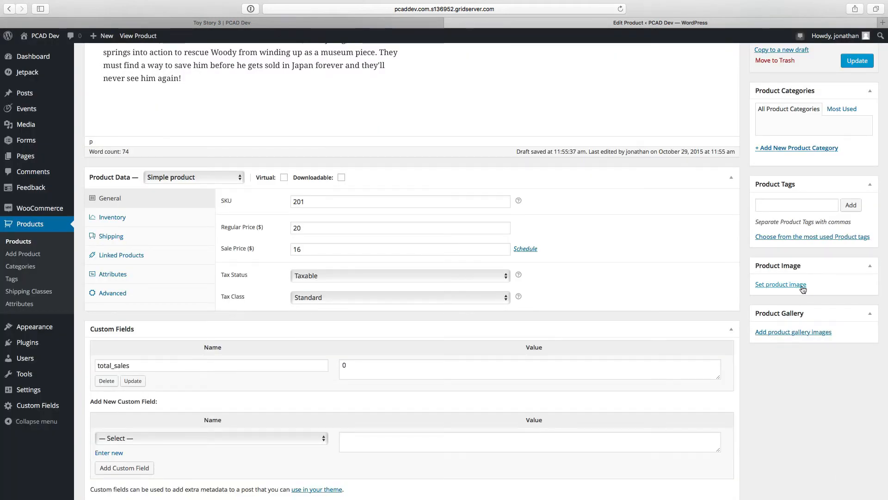
Step: Update the Toy Story 2 product and open the storefront's Shop page in the other tab
left_click(857, 61)
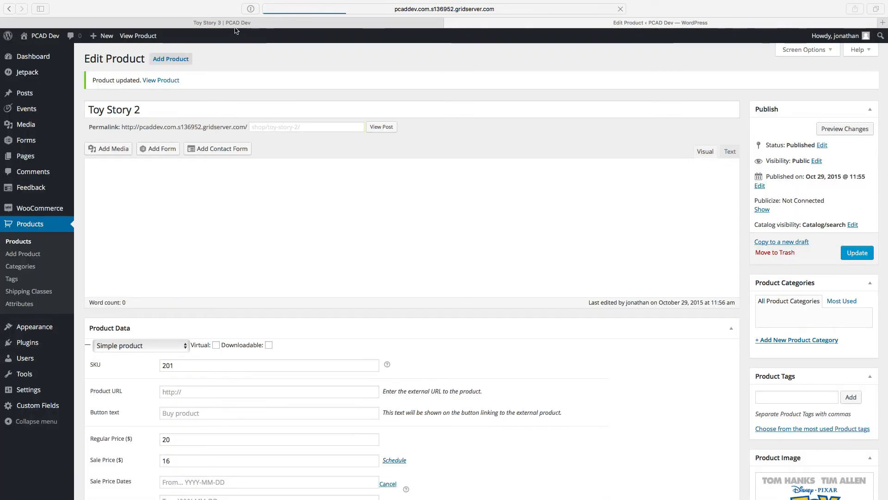
left_click(245, 23)
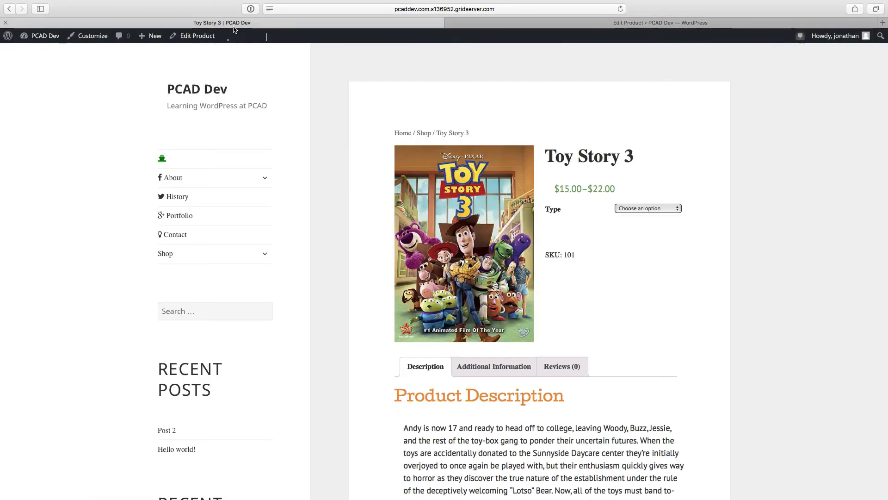
left_click(165, 257)
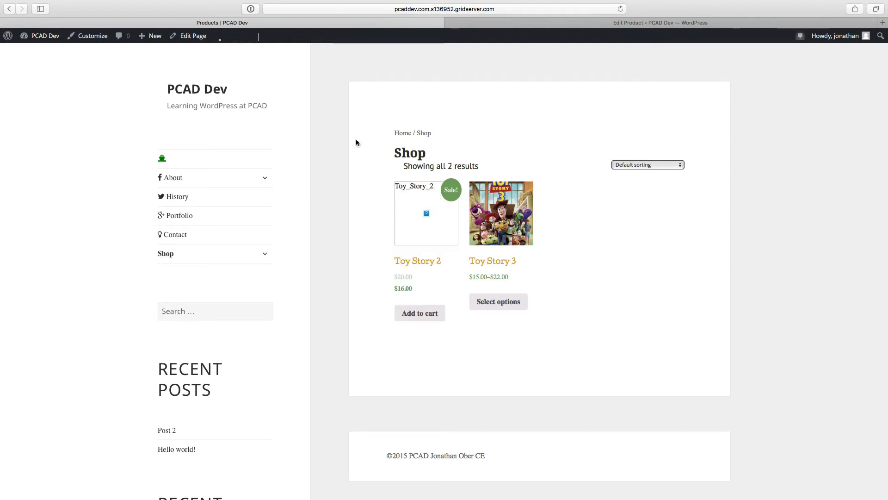
Step: Go back to the Toy Story 2 edit page, update the product again and reload the storefront's Shop page
left_click(614, 23)
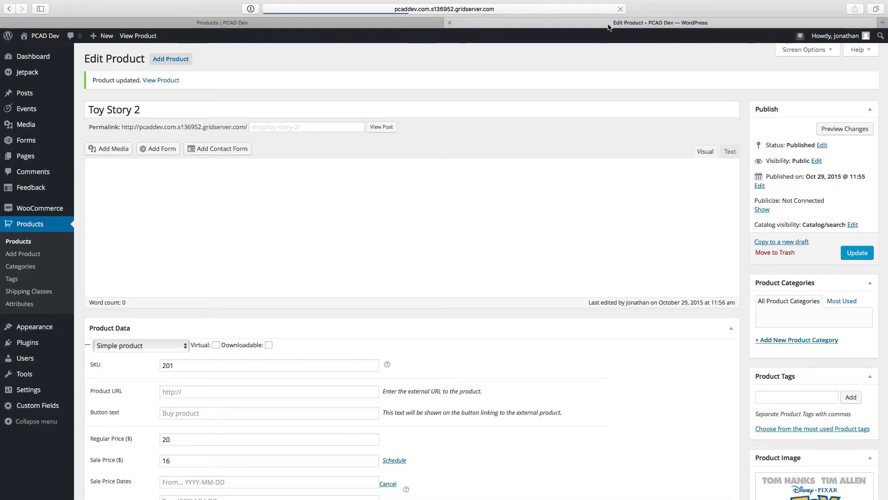
left_click(384, 23)
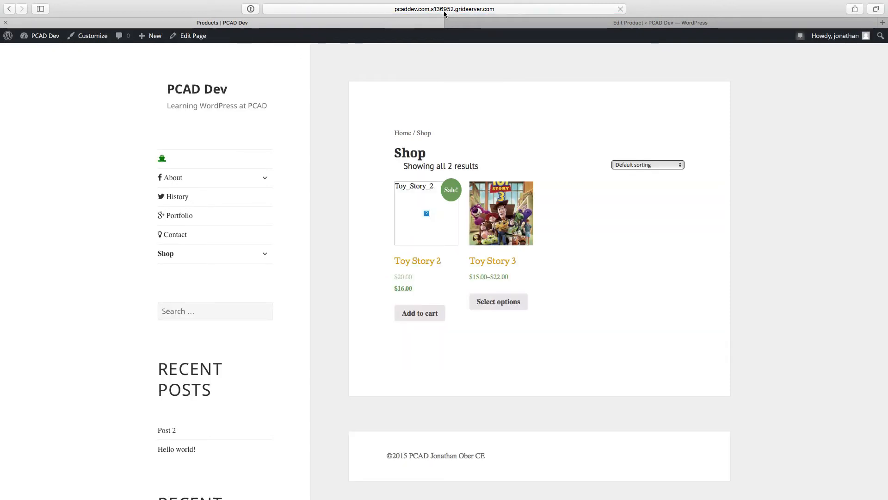
left_click(520, 24)
scroll(663, 271, "down", 5)
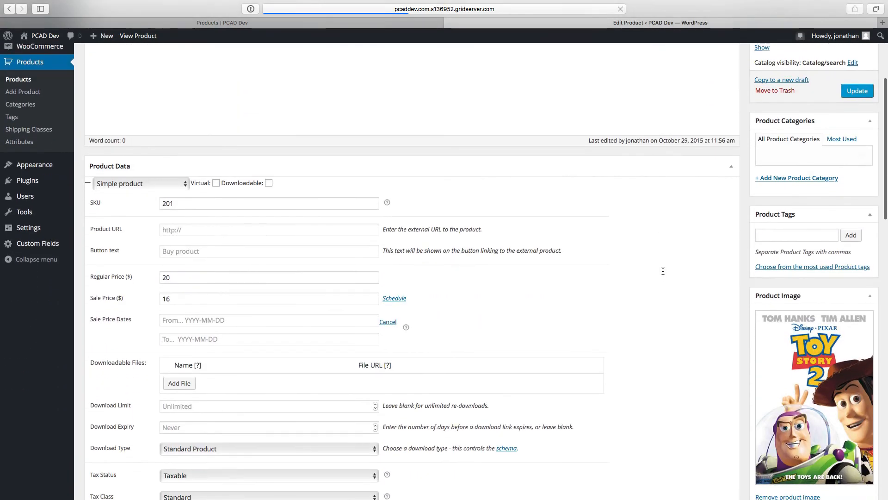
scroll(663, 271, "down", 4)
scroll(663, 270, "up", 5)
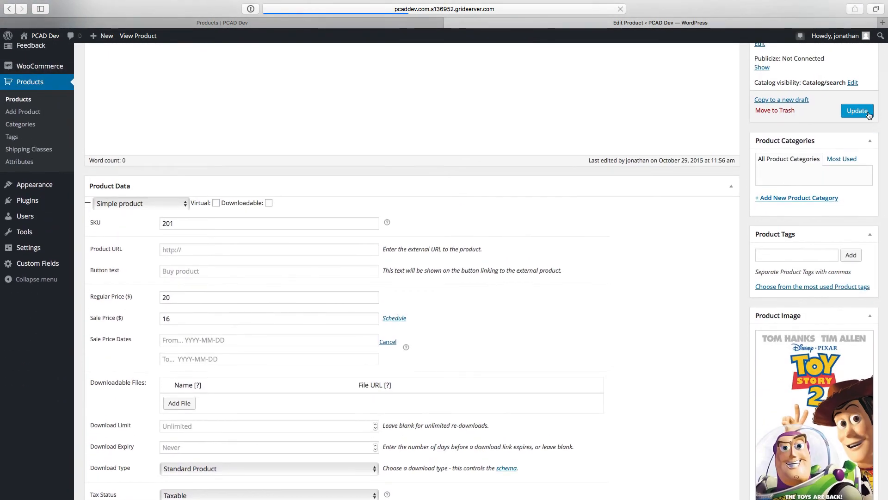
mouse_move(621, 1)
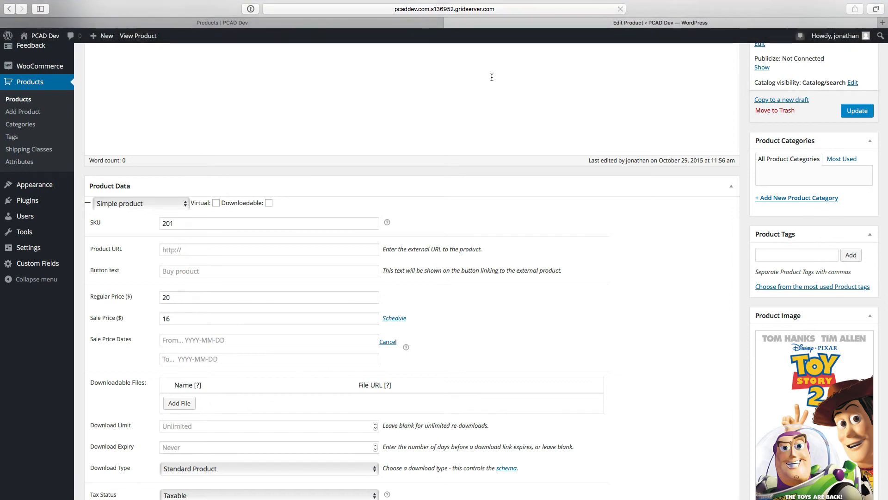
scroll(497, 81, "up", 5)
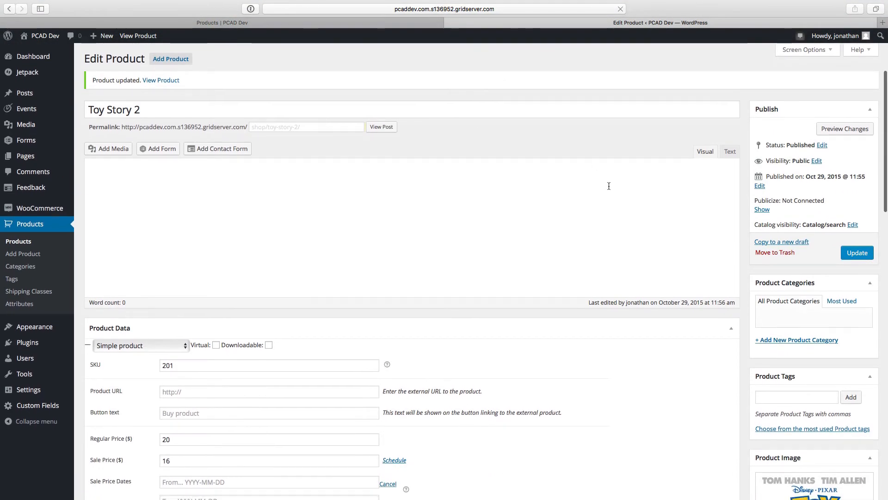
left_click(845, 253)
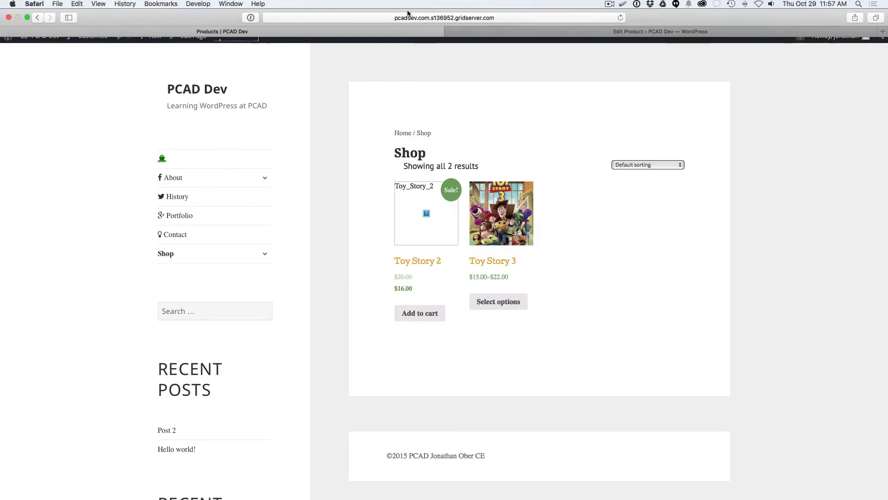
left_click(408, 18)
key("Return")
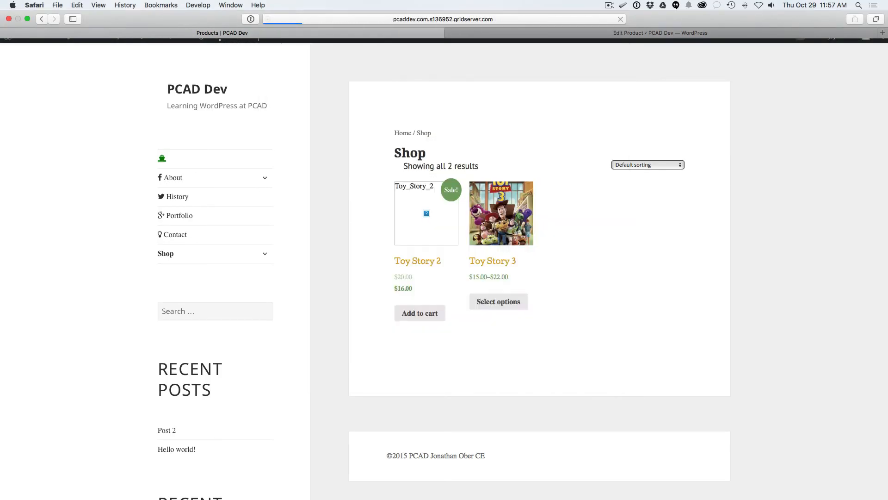
left_click(611, 5)
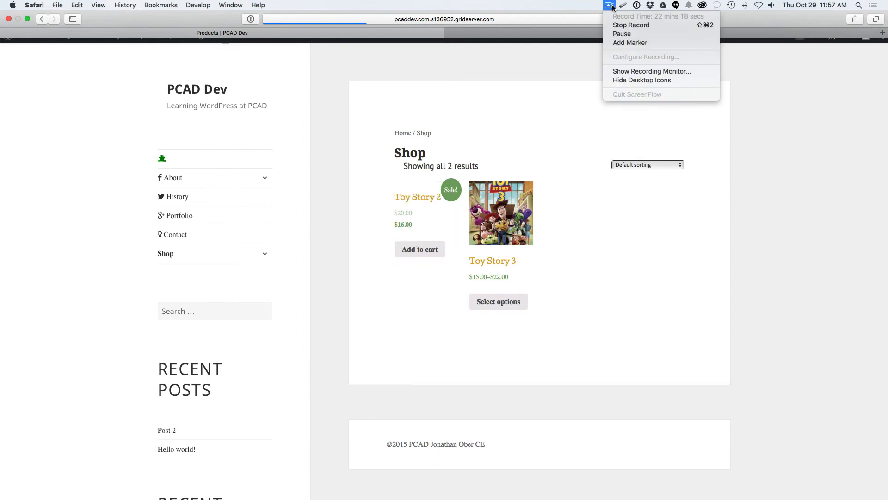
left_click(630, 42)
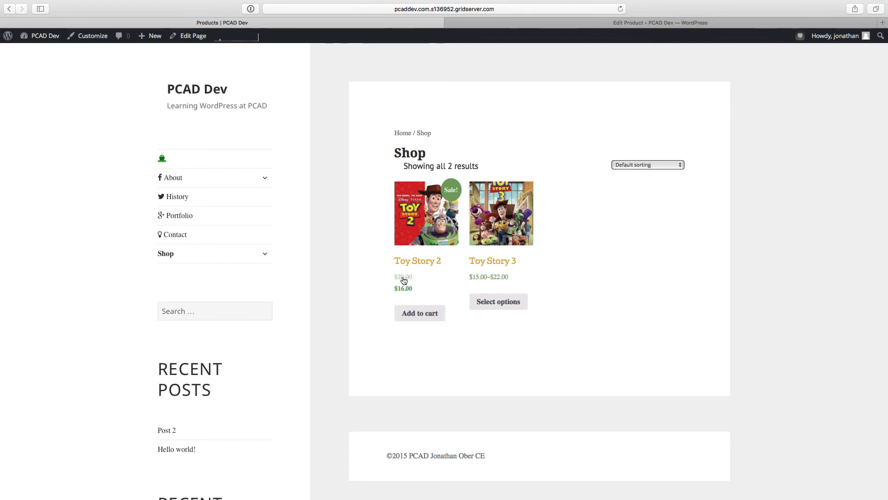
Step: Add Toy Story 2 to the cart from the Shop page and view the cart
left_click(418, 316)
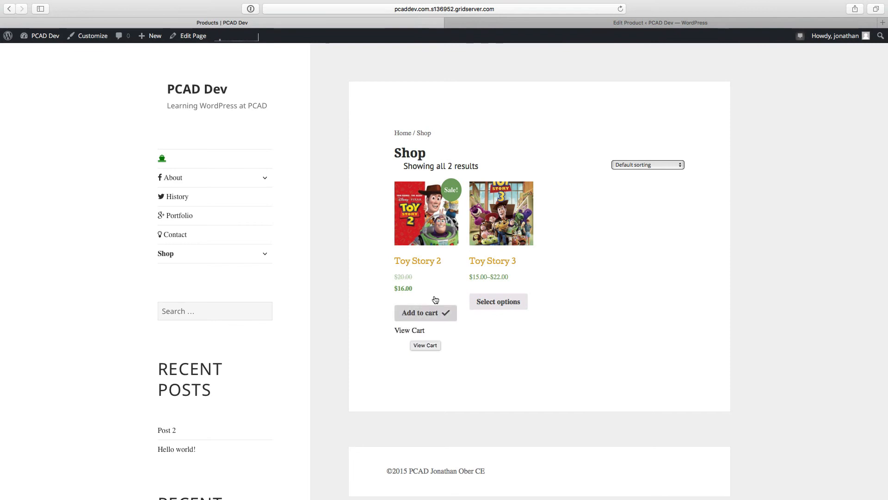
left_click(404, 331)
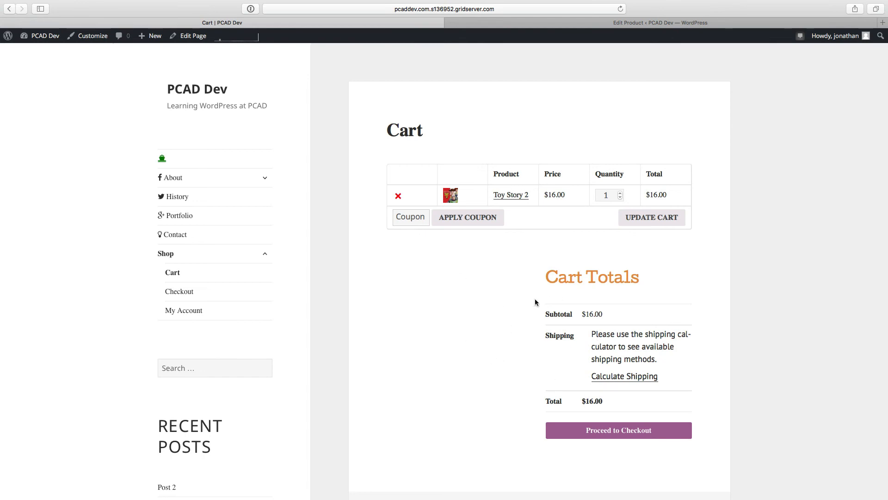
Step: Return to the WordPress admin and examine the location and currency options in WooCommerce's general settings
left_click(632, 23)
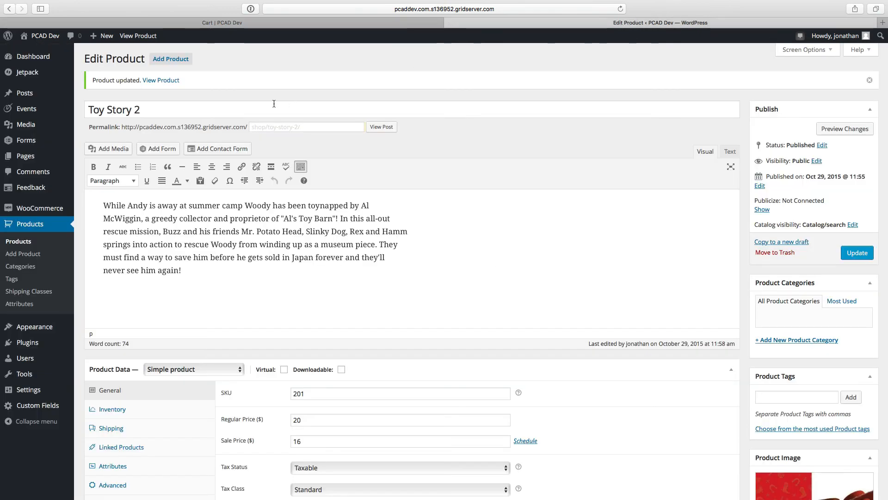
mouse_move(26, 208)
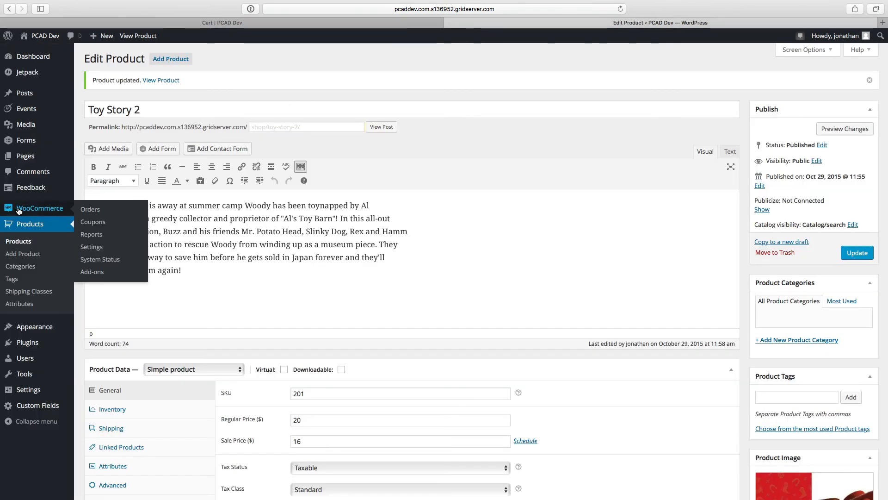
left_click(89, 248)
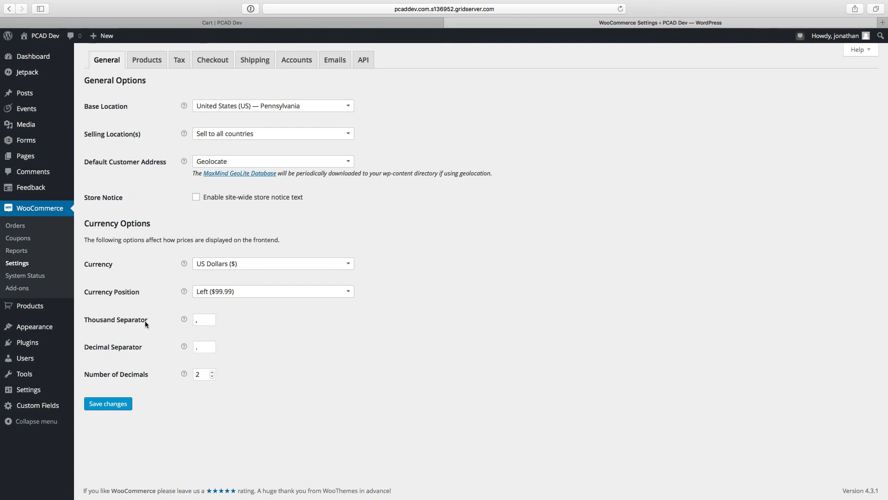
mouse_move(184, 106)
key("super+Tab")
key("super+Tab")
Step: Examine the Main menu's structure in the site's menu editor and return to the cart page
mouse_move(28, 330)
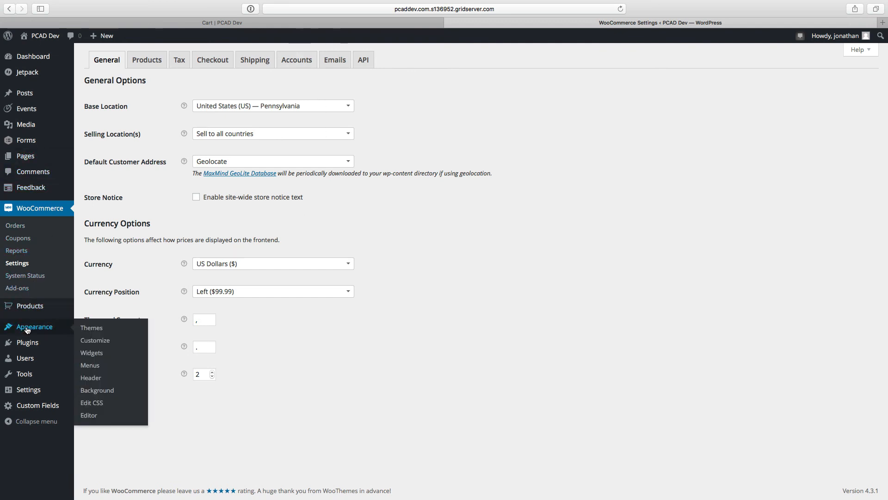
left_click(88, 367)
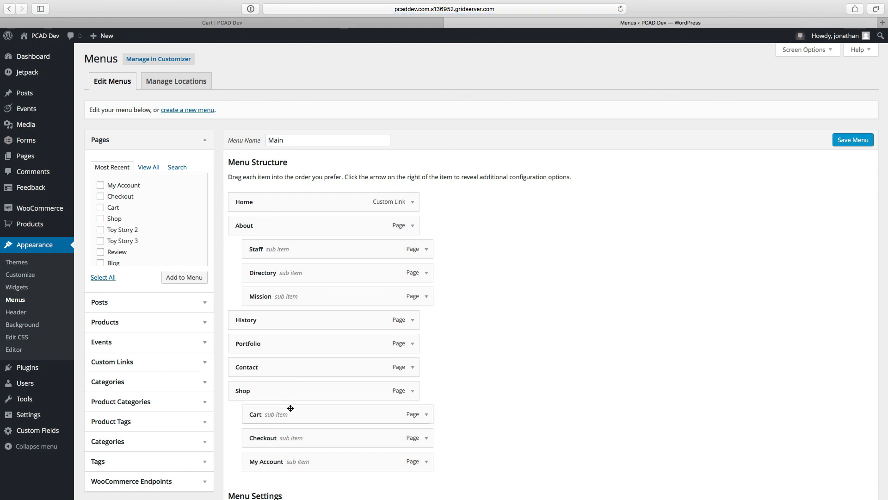
left_click(370, 22)
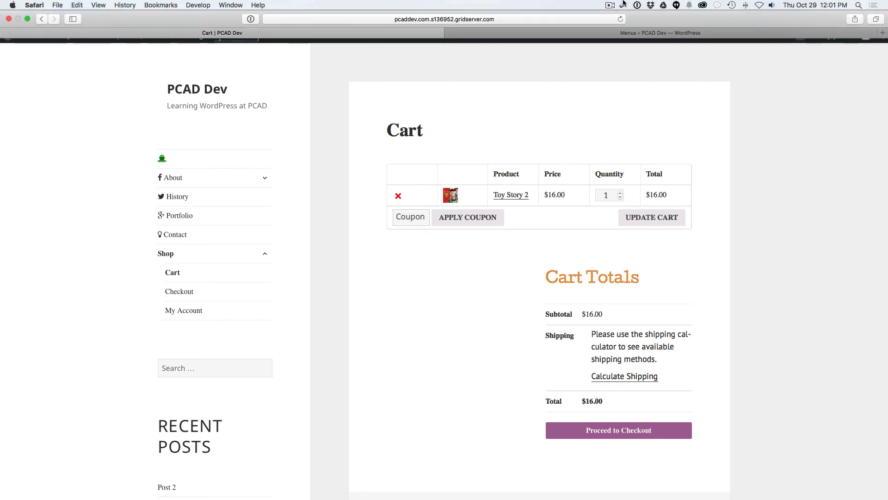
left_click(609, 5)
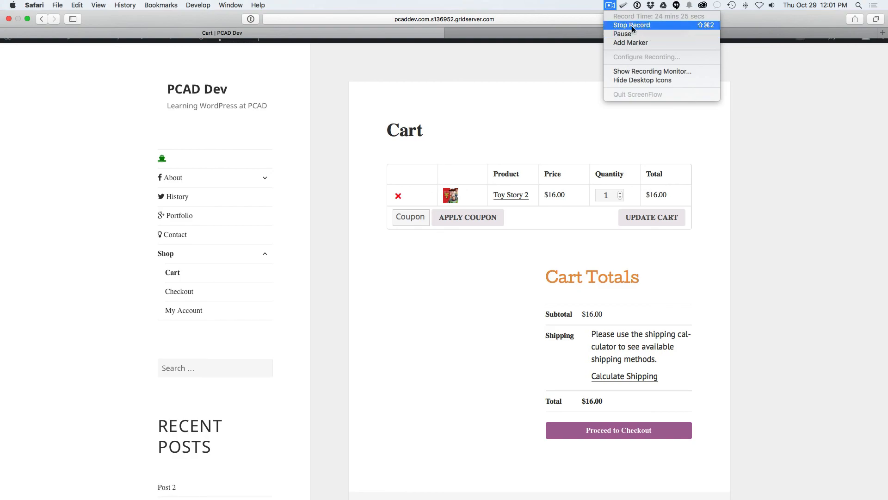